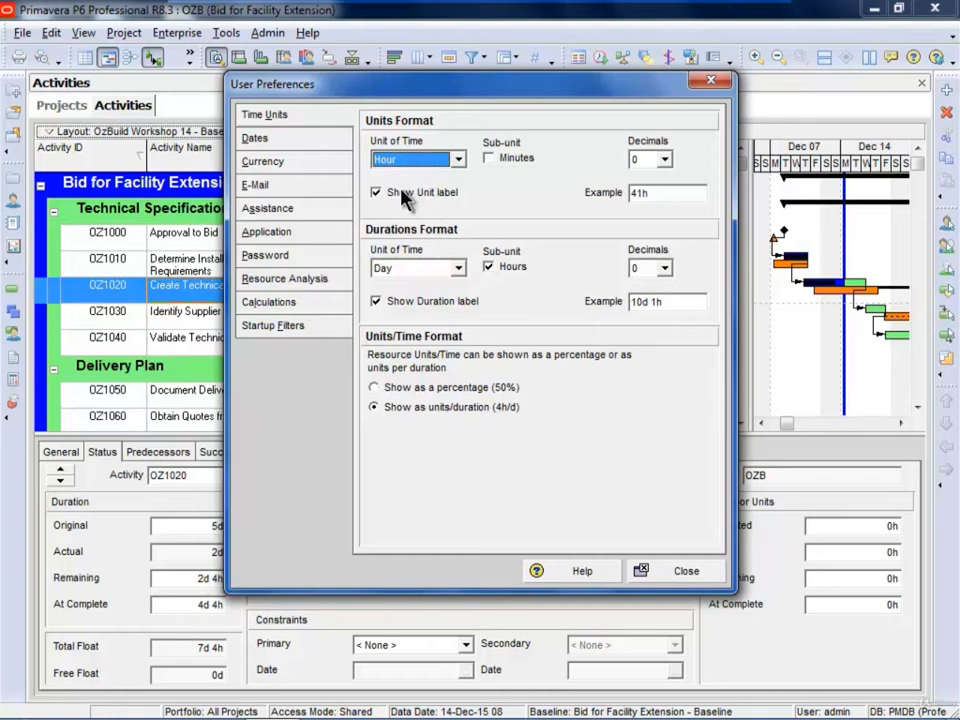
Step: Include the Minutes sub-unit in the units format and, after trying percentage, keep Units/Time shown as units/duration
{"action": "left_click", "coordinate": [489, 158]}
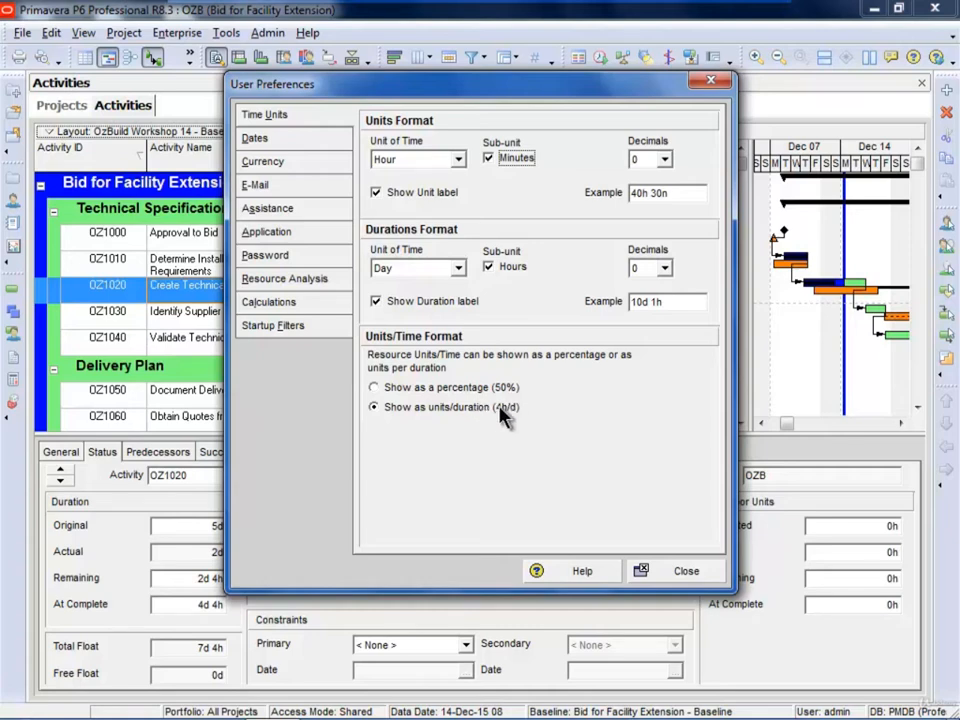
{"action": "left_click", "coordinate": [396, 387]}
{"action": "left_click", "coordinate": [399, 409]}
{"action": "left_click", "coordinate": [411, 387]}
{"action": "left_click", "coordinate": [462, 408]}
Step: Try Day as the units format's unit of time with Units/Time as a percentage, and restore Hour and units/duration
{"action": "left_click", "coordinate": [458, 162]}
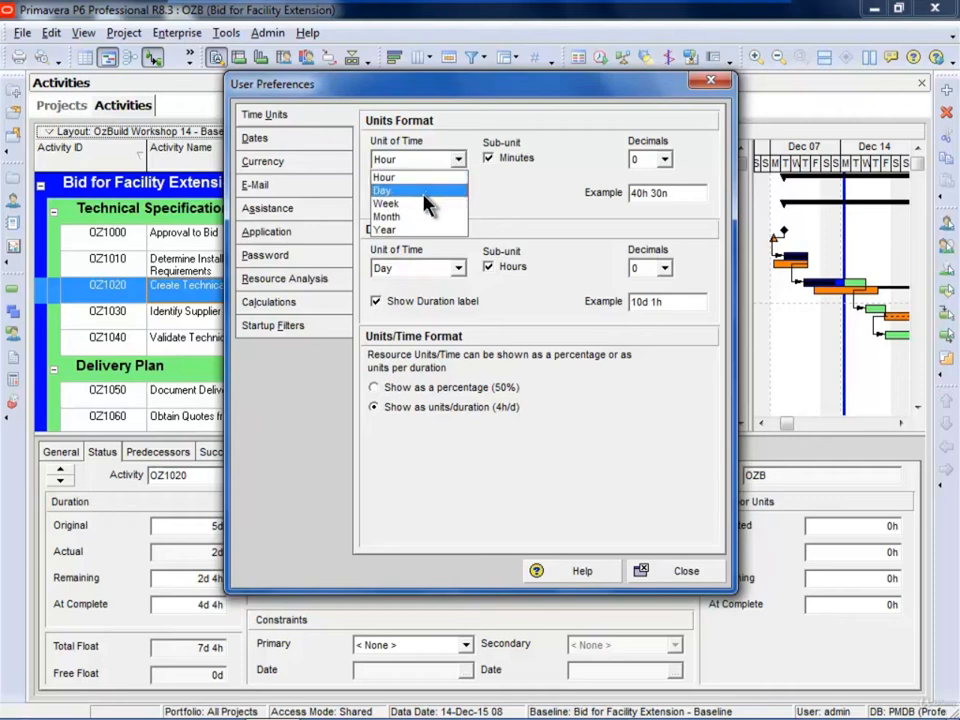
{"action": "left_click", "coordinate": [428, 191]}
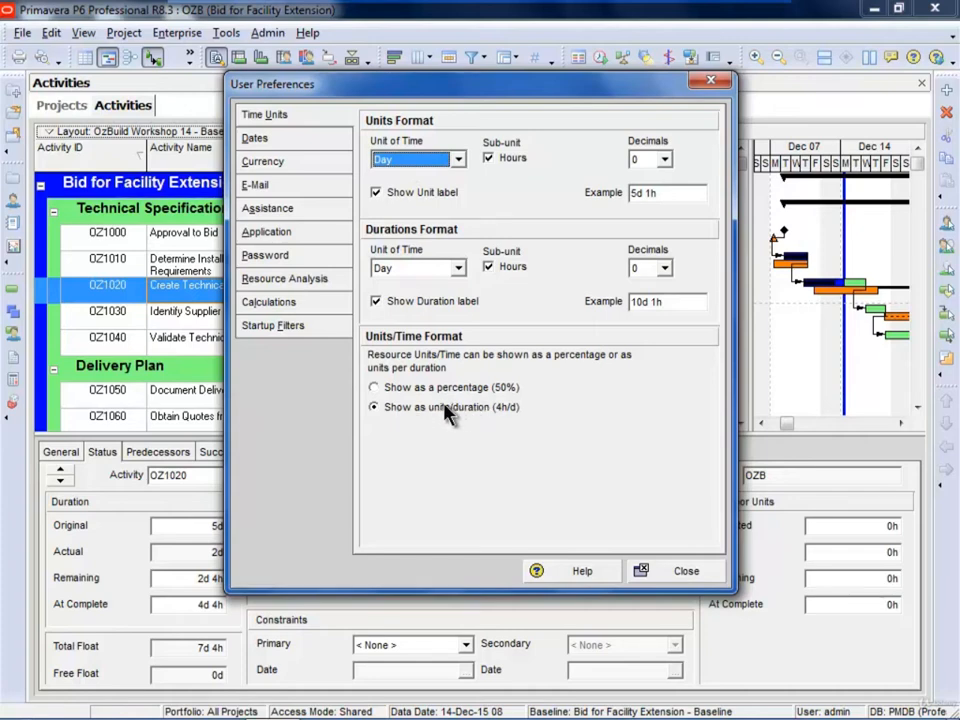
{"action": "left_click", "coordinate": [409, 390]}
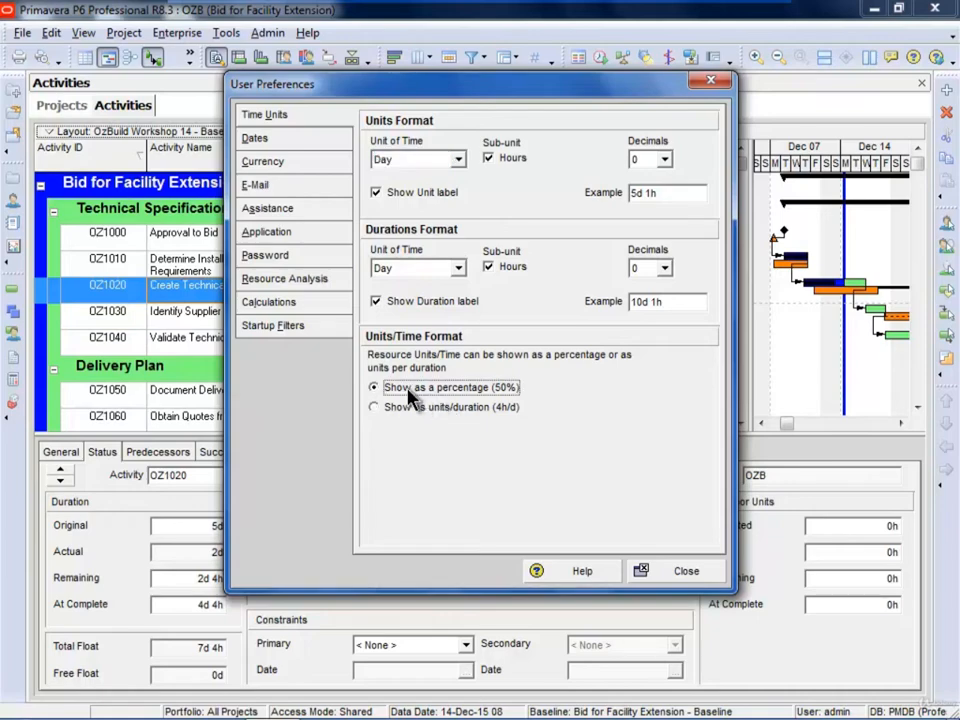
{"action": "left_click", "coordinate": [409, 407]}
{"action": "left_click", "coordinate": [457, 160]}
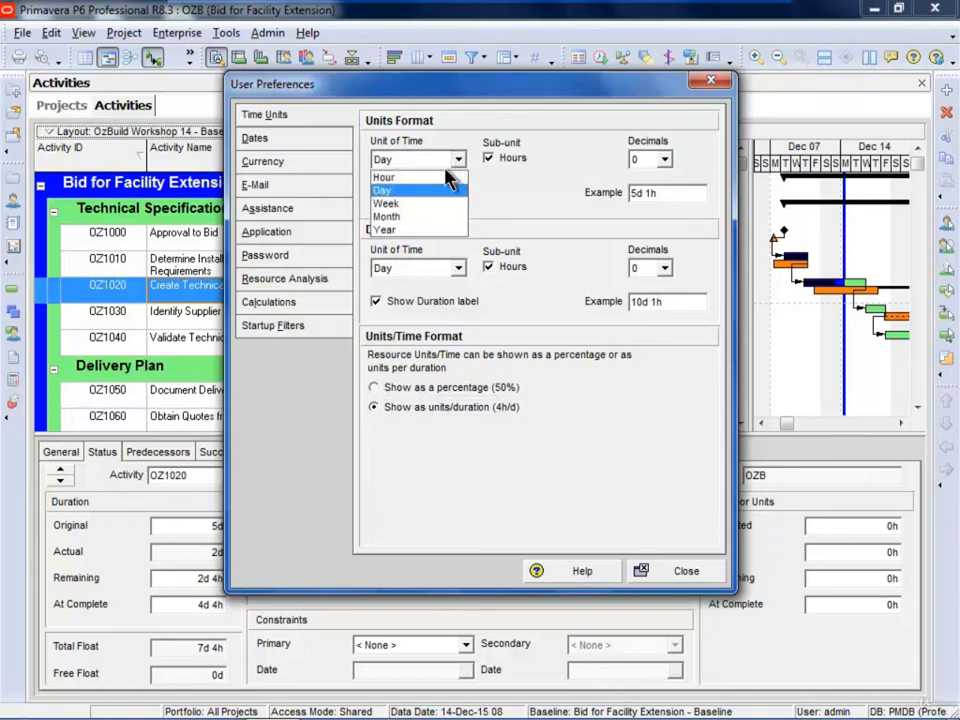
{"action": "left_click", "coordinate": [440, 178]}
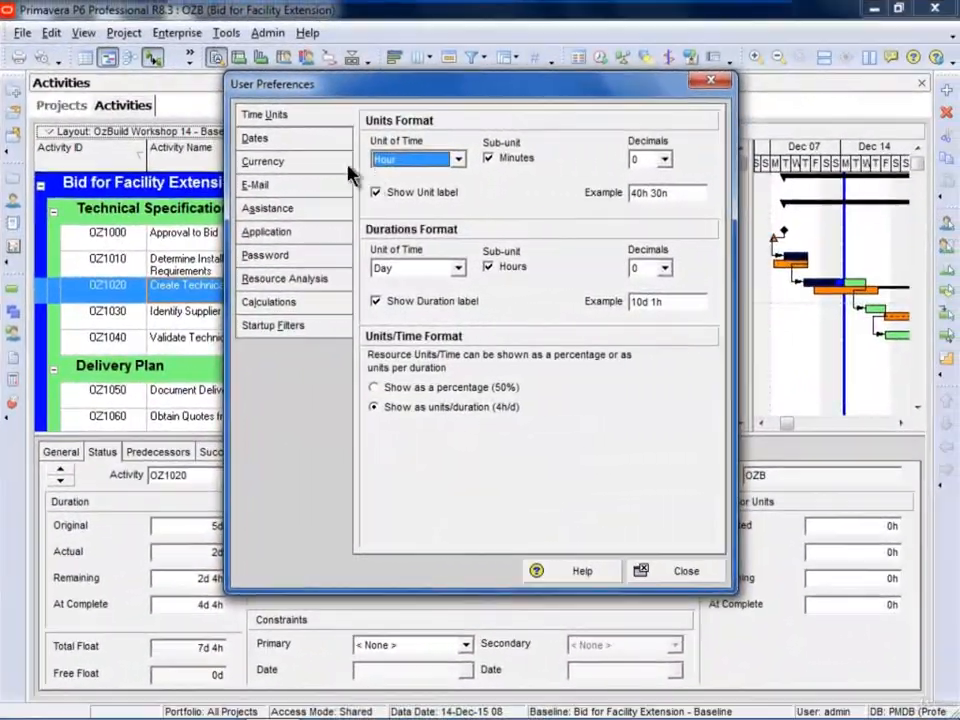
Step: In the date preferences, try the Month, Day, Year and Year, Month, Day formats, returning to Day, Month, Year
{"action": "left_click", "coordinate": [256, 139]}
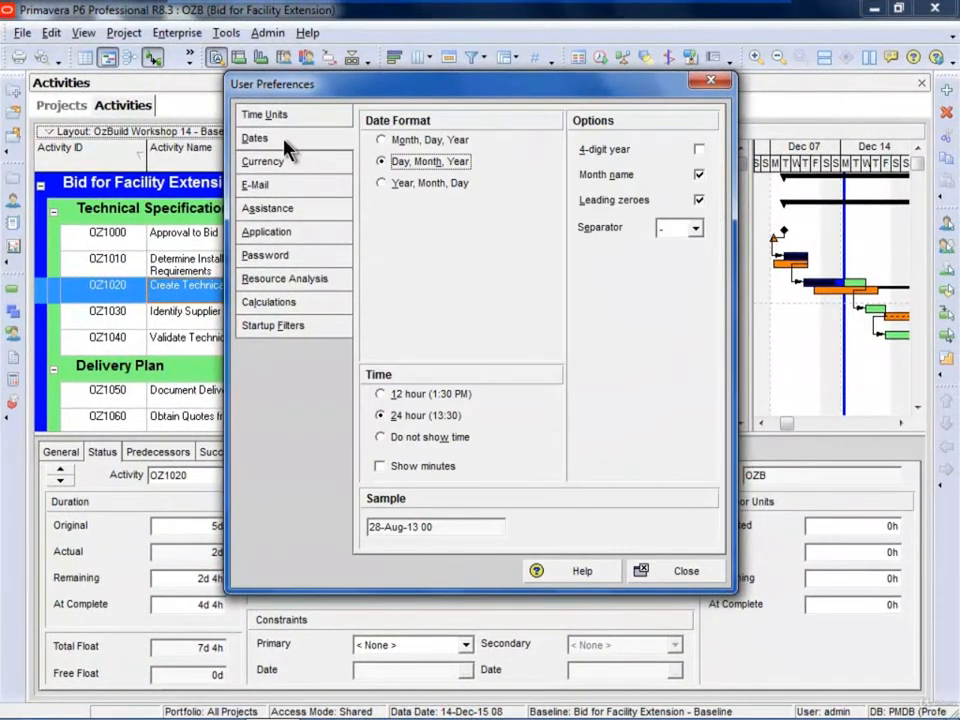
{"action": "left_click", "coordinate": [407, 141]}
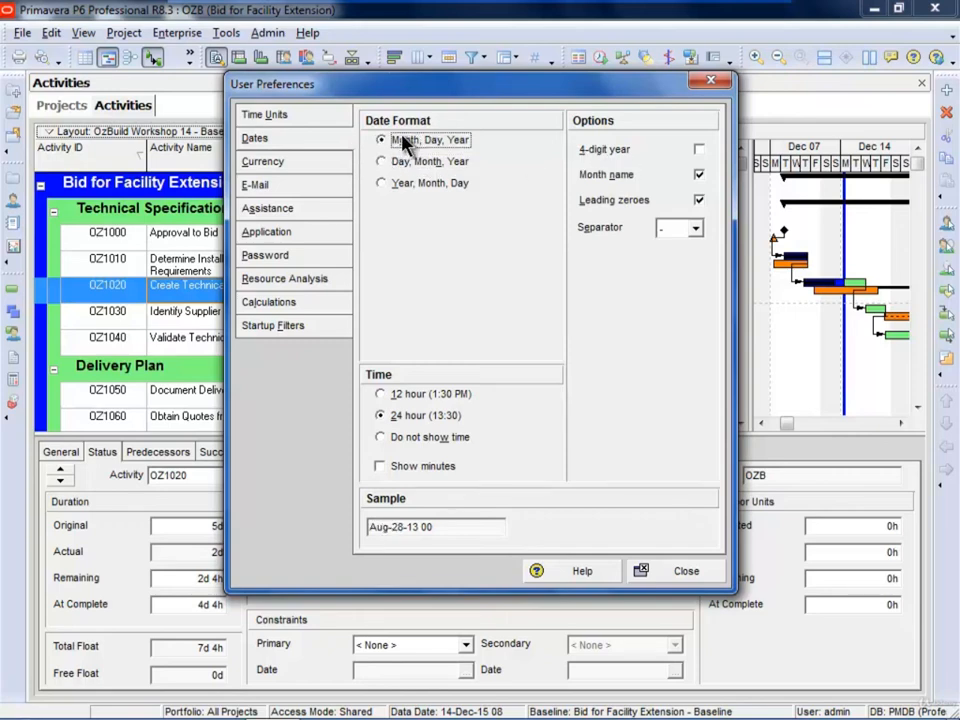
{"action": "left_click", "coordinate": [414, 161]}
{"action": "left_click", "coordinate": [388, 184]}
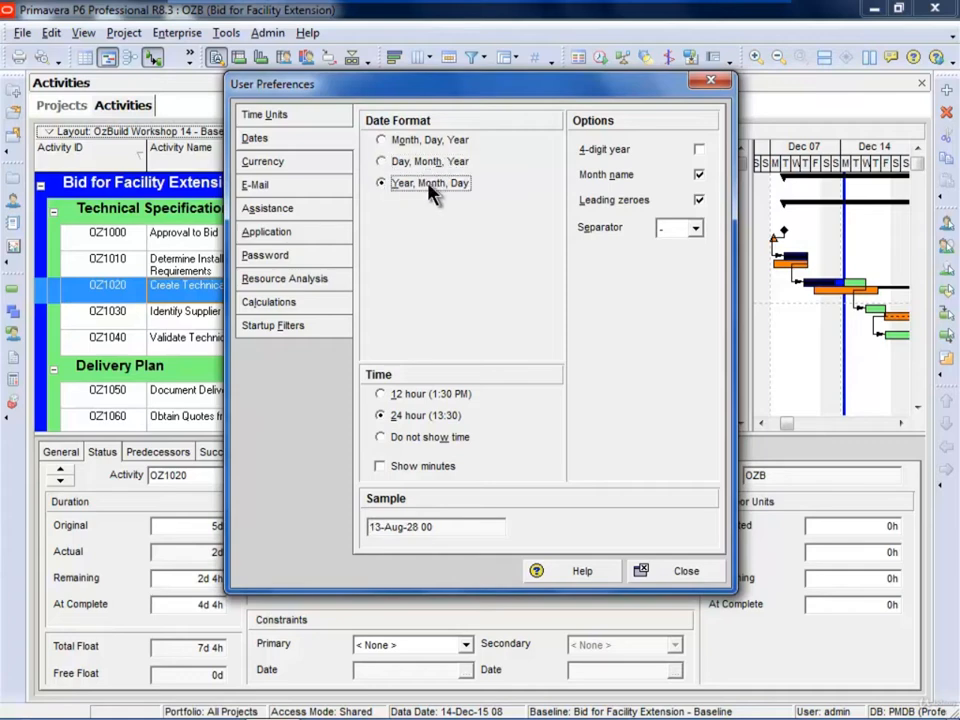
{"action": "left_click", "coordinate": [420, 164]}
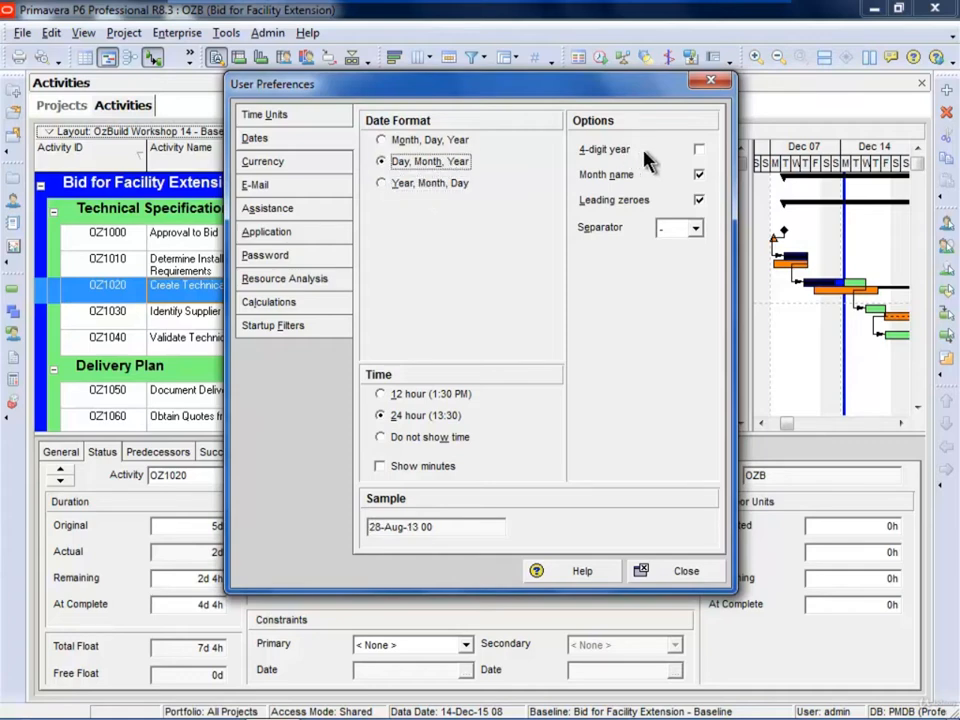
Step: Try toggling the 4-digit year, month name and leading zeroes date options, restoring each, and keep the hyphen separator
{"action": "left_click", "coordinate": [698, 150]}
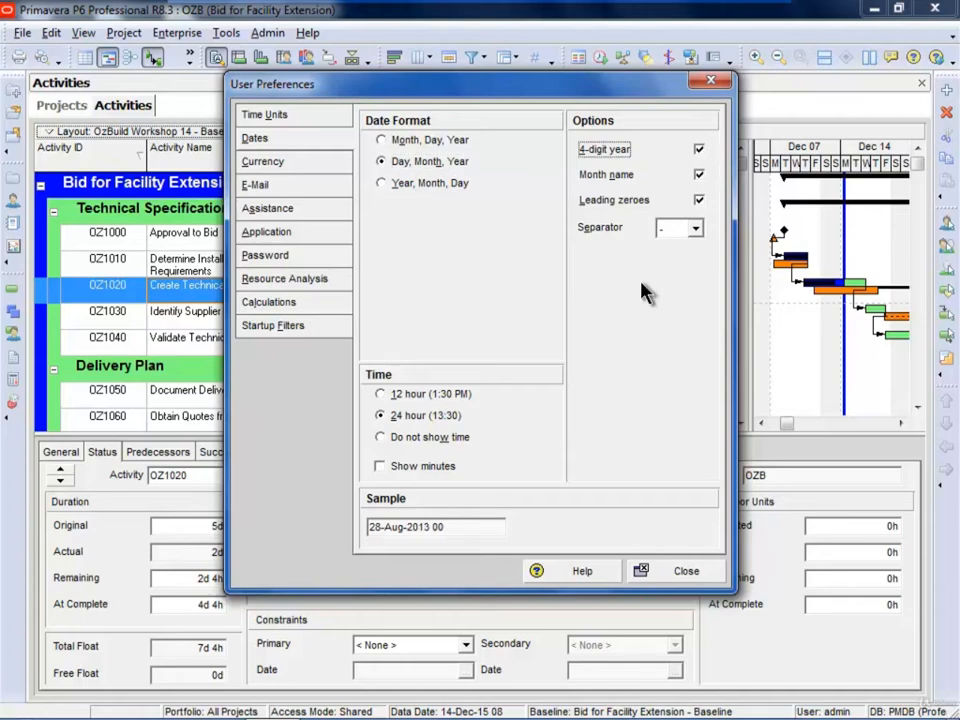
{"action": "left_click", "coordinate": [699, 150]}
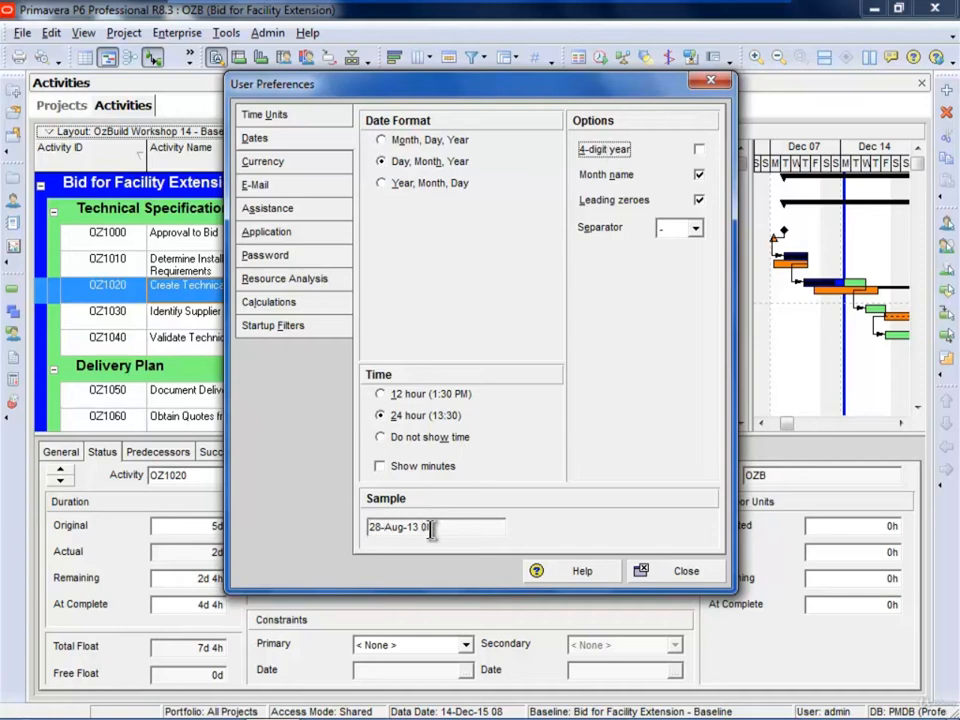
{"action": "left_click", "coordinate": [699, 175]}
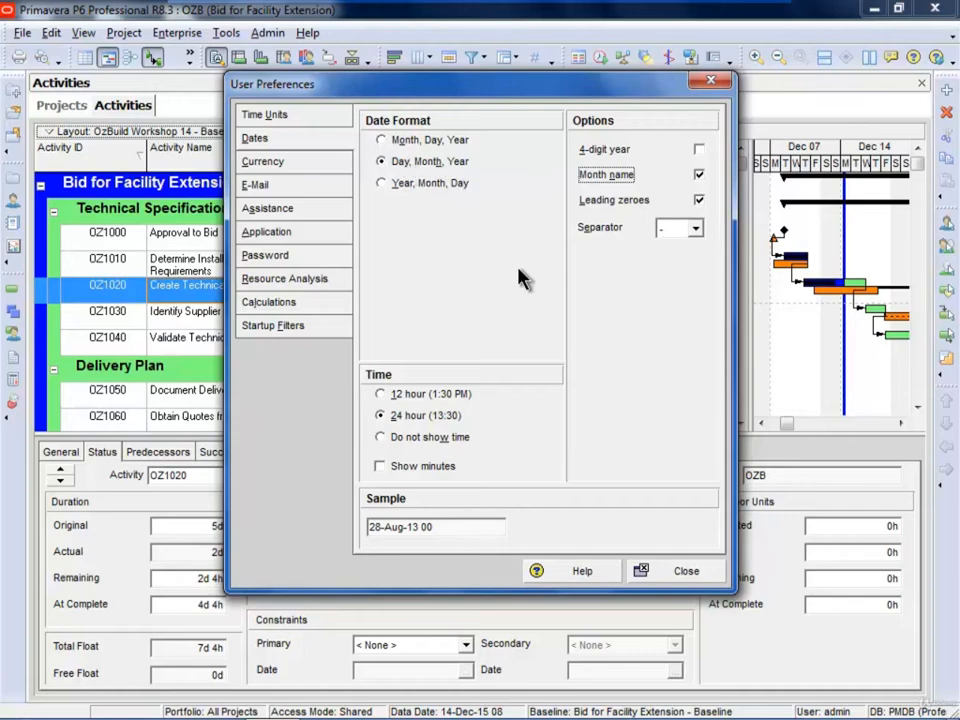
{"action": "left_click", "coordinate": [698, 175]}
{"action": "left_click", "coordinate": [698, 200]}
{"action": "left_click", "coordinate": [698, 200]}
{"action": "left_click", "coordinate": [695, 229]}
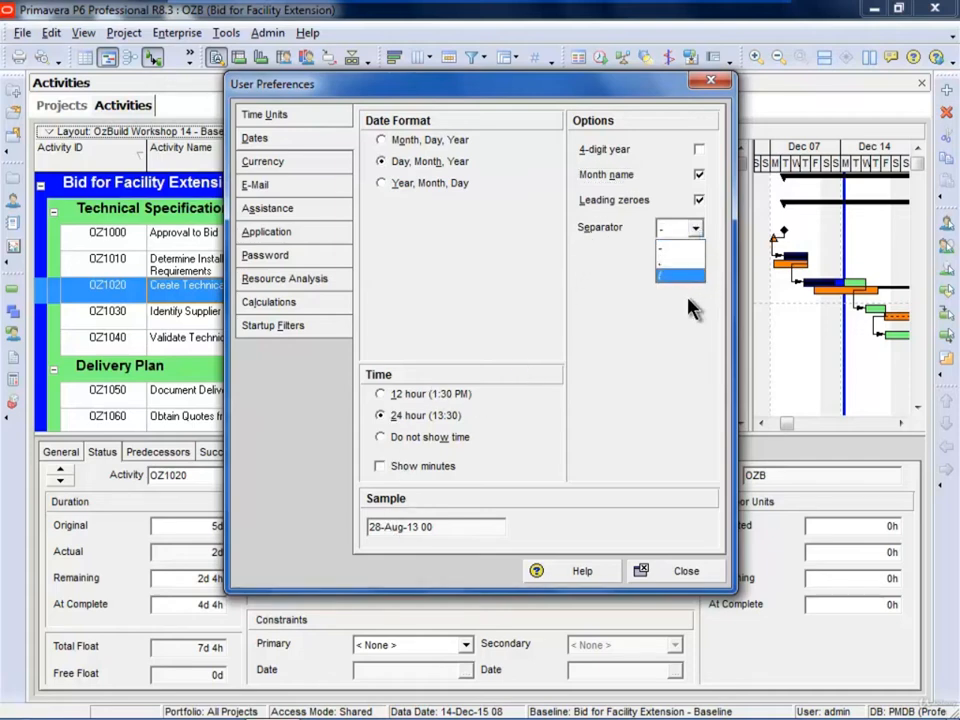
{"action": "left_click", "coordinate": [678, 250]}
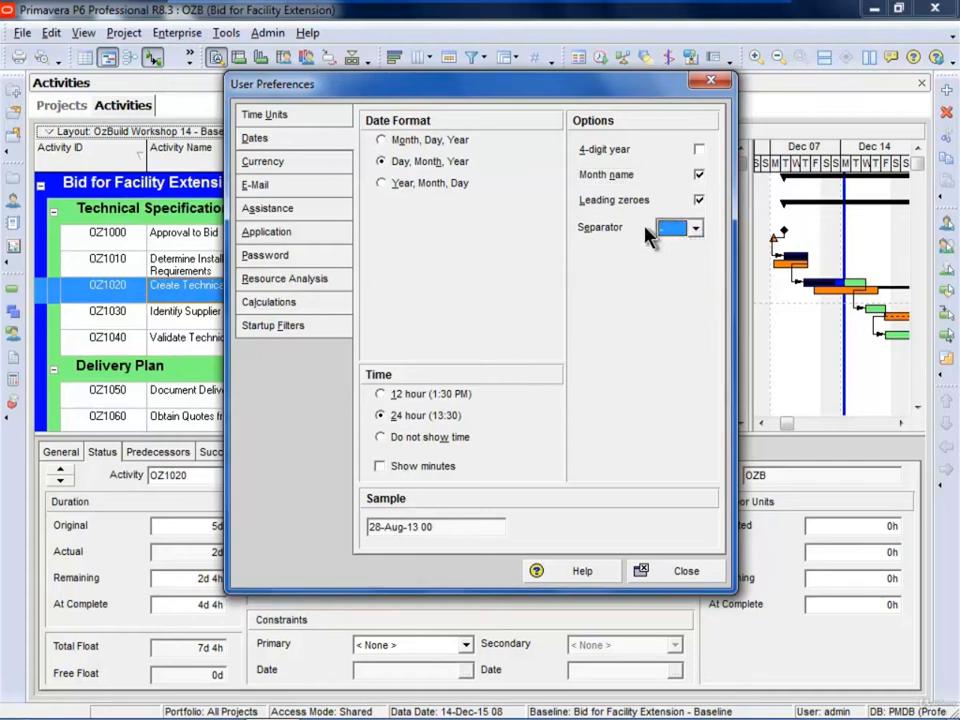
Step: Try the 12-hour time format and showing minutes, returning to 24-hour time without minutes
{"action": "left_click", "coordinate": [388, 394]}
{"action": "left_click", "coordinate": [408, 420]}
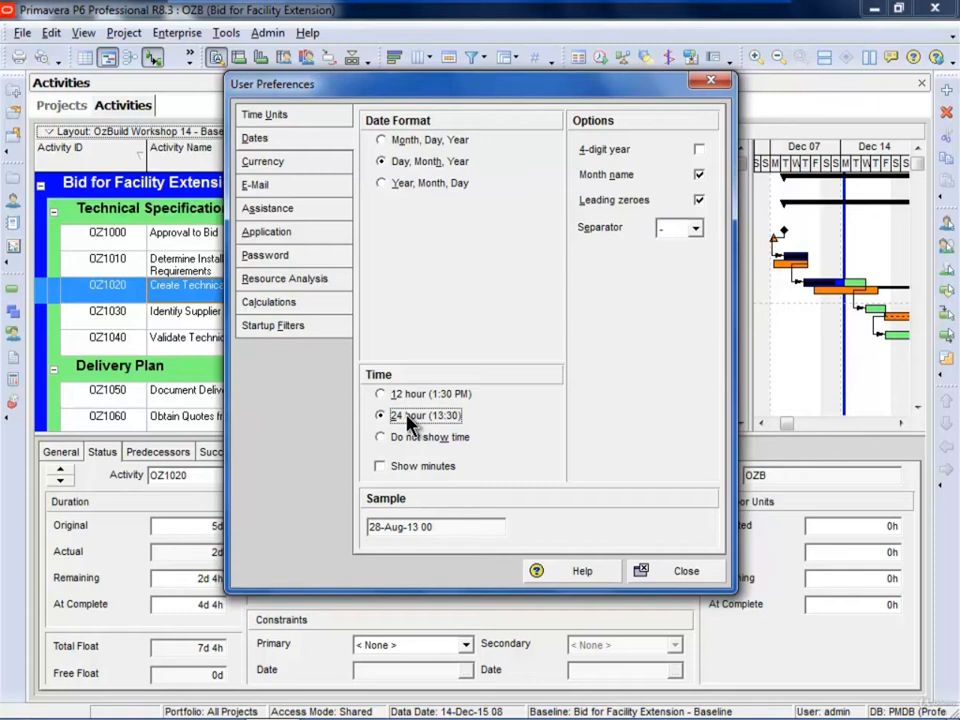
{"action": "left_click", "coordinate": [400, 396]}
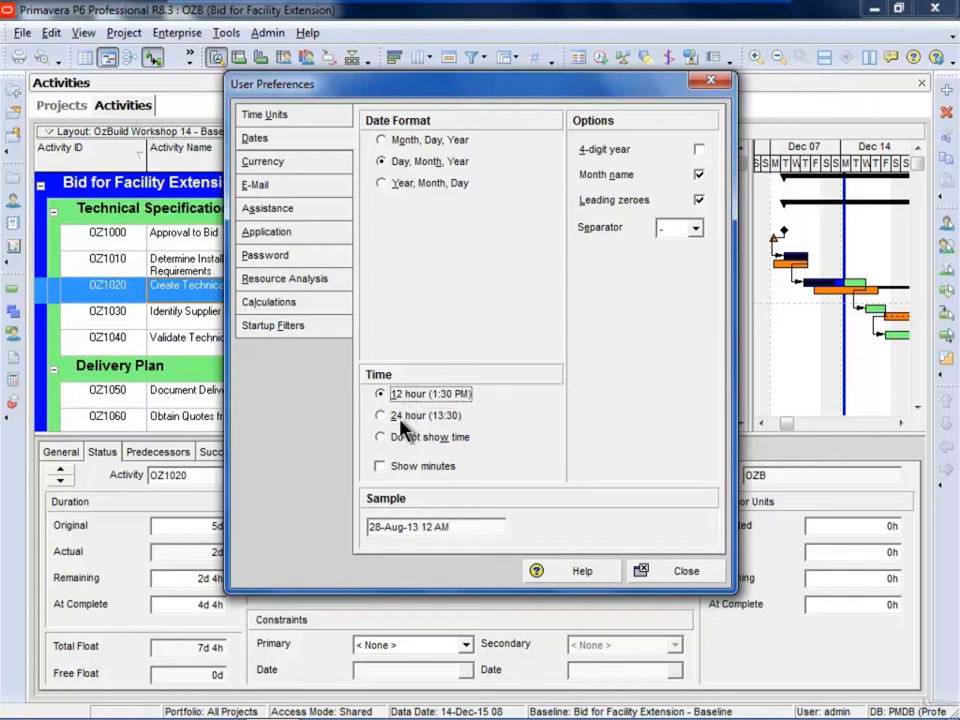
{"action": "left_click", "coordinate": [400, 418]}
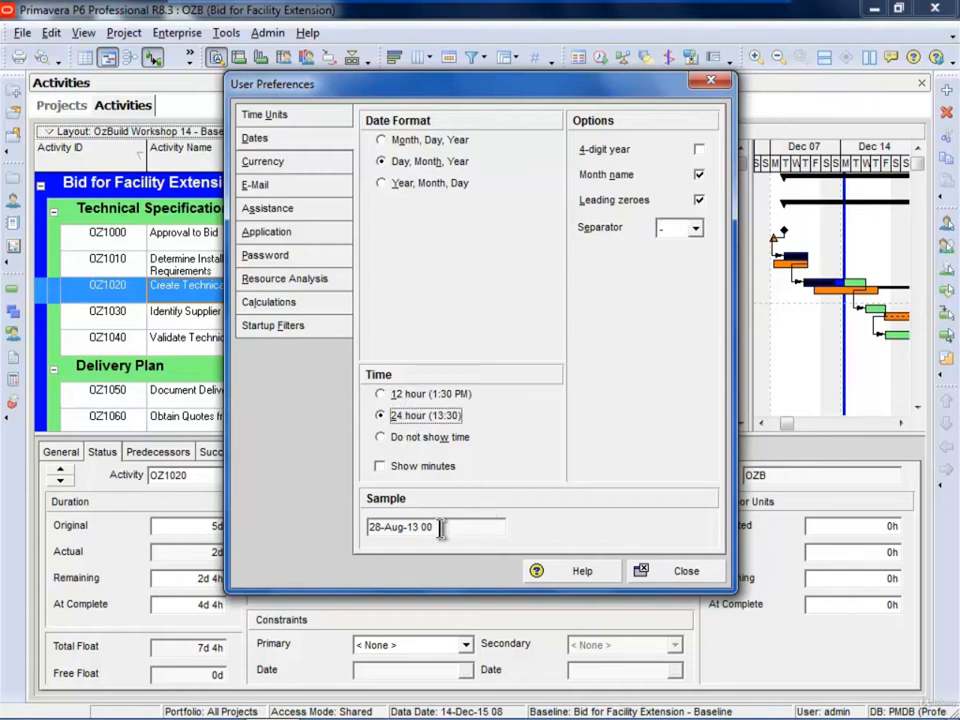
{"action": "left_click", "coordinate": [380, 466]}
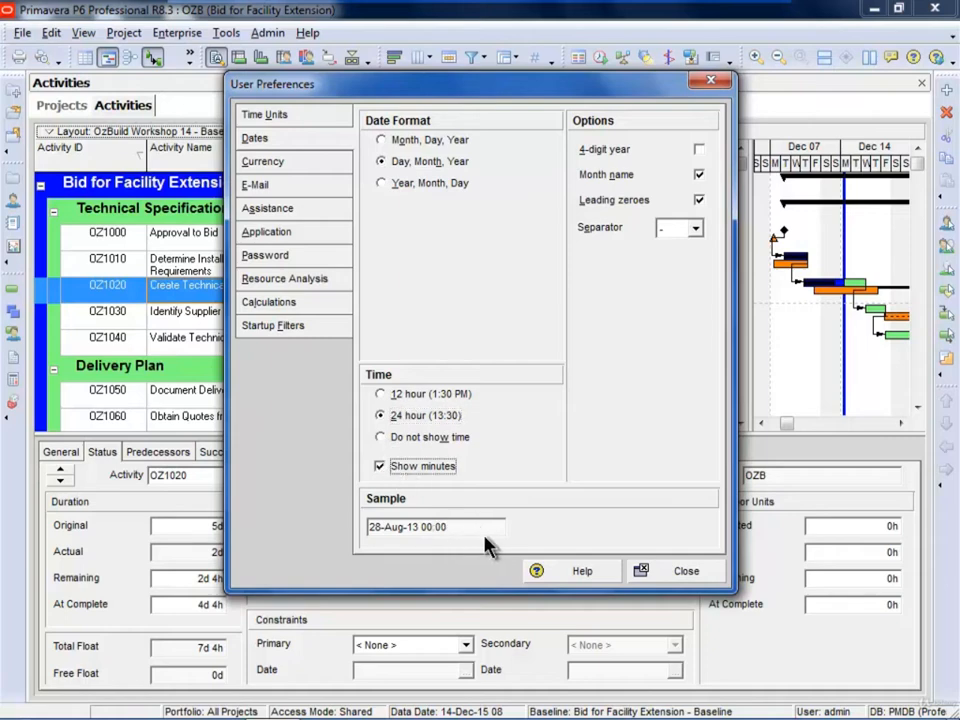
{"action": "left_click", "coordinate": [408, 467]}
Step: Examine the currency preferences and the list of selectable currencies without changing the selection
{"action": "left_click", "coordinate": [300, 168]}
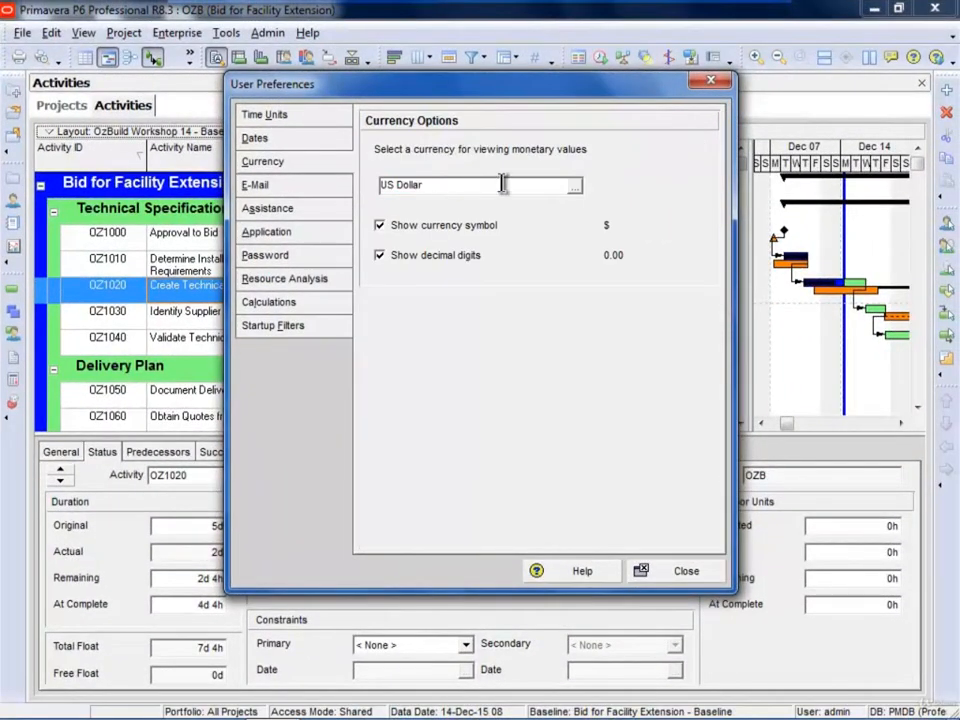
{"action": "left_click", "coordinate": [575, 187]}
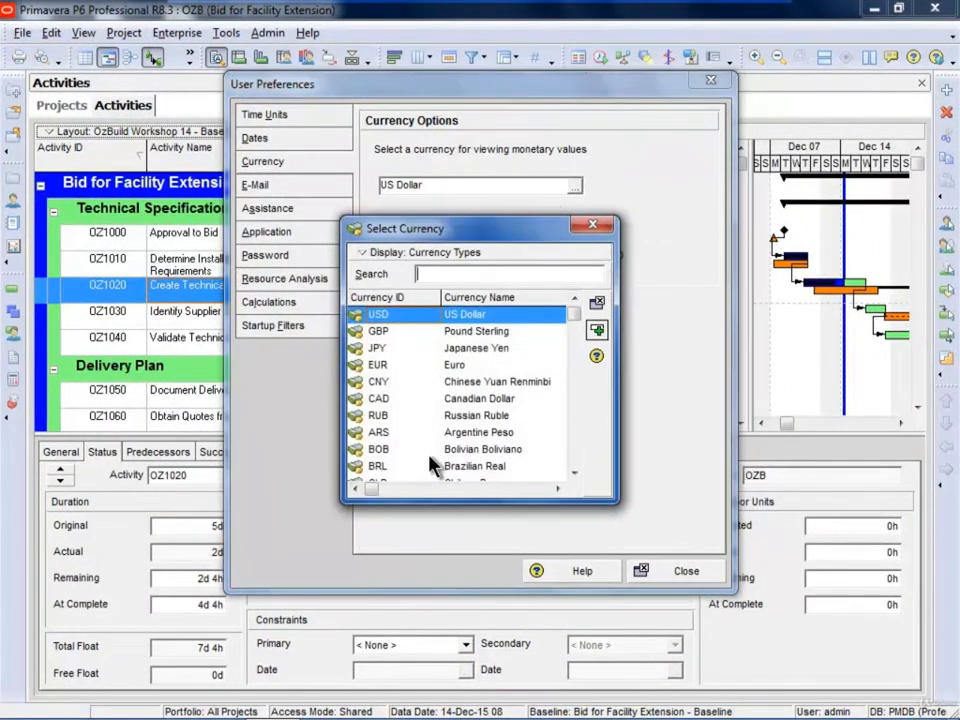
{"action": "left_click", "coordinate": [592, 229]}
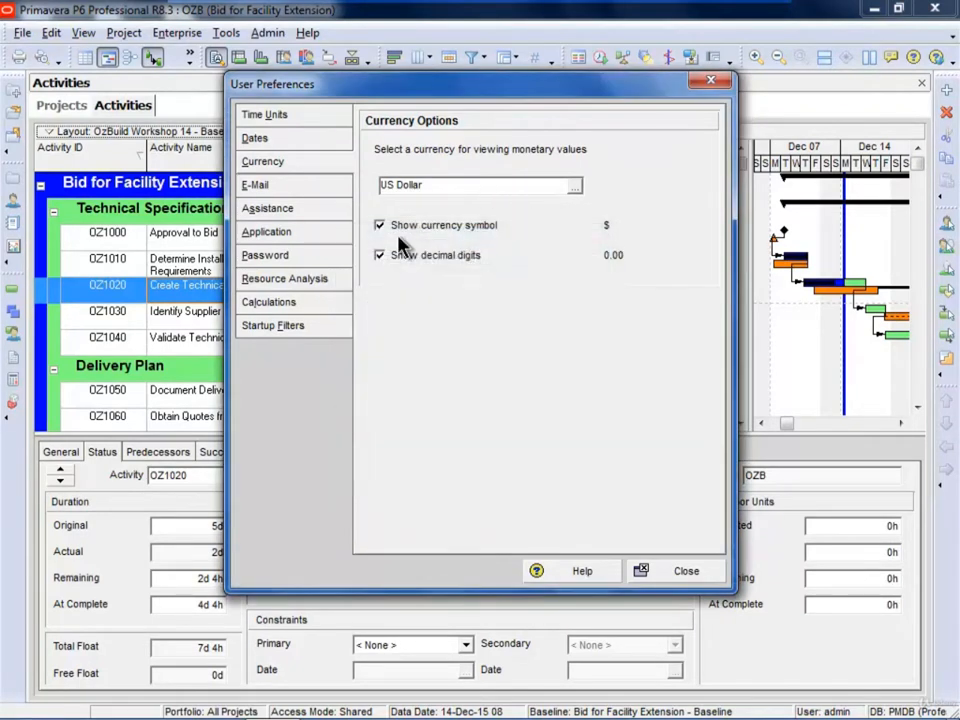
Step: Toggle the currency symbol and decimal digits off and back on, and recheck the currency list without changing the selection
{"action": "left_click", "coordinate": [380, 225]}
{"action": "left_click", "coordinate": [404, 260]}
{"action": "left_click", "coordinate": [412, 230]}
{"action": "left_click", "coordinate": [410, 260]}
{"action": "left_click", "coordinate": [574, 187]}
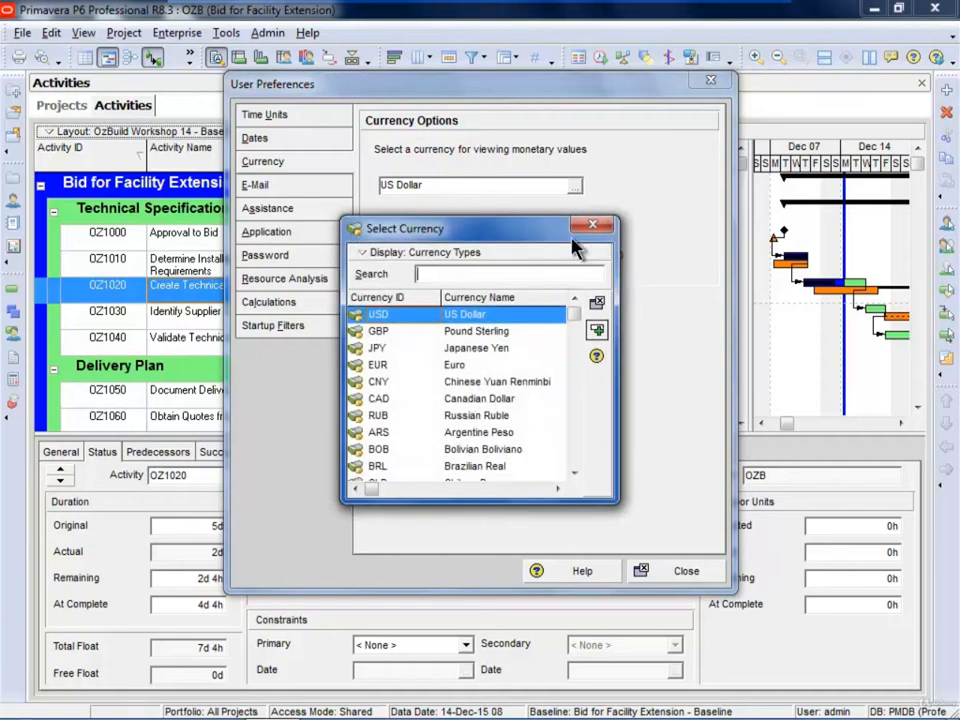
{"action": "left_click", "coordinate": [594, 228]}
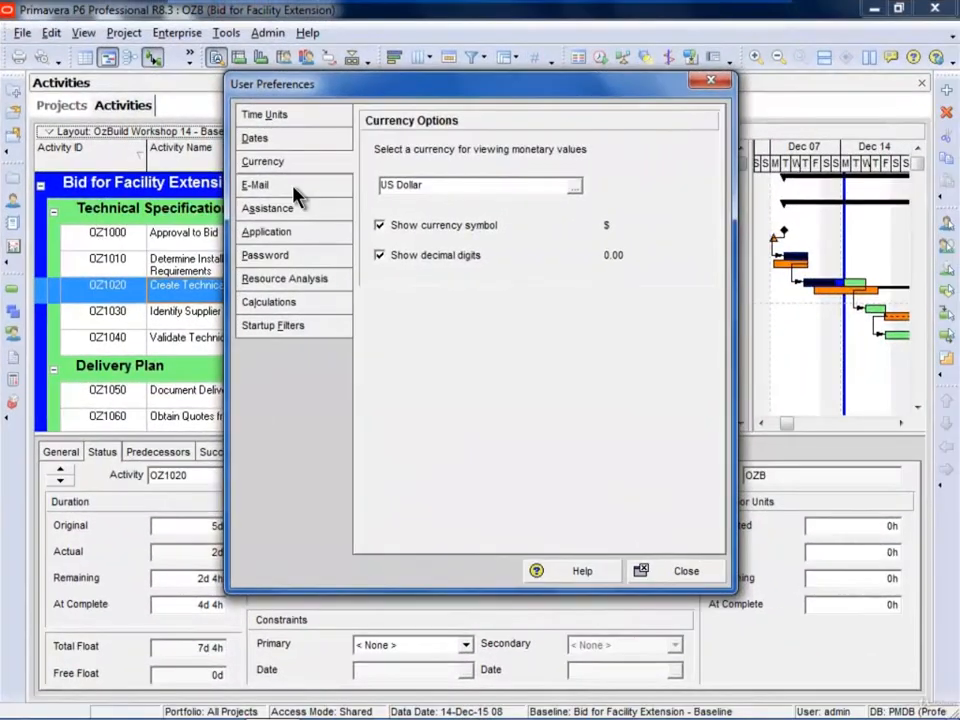
Step: Review the e-mail and assistance wizard preferences, and open the application preferences
{"action": "left_click", "coordinate": [295, 195]}
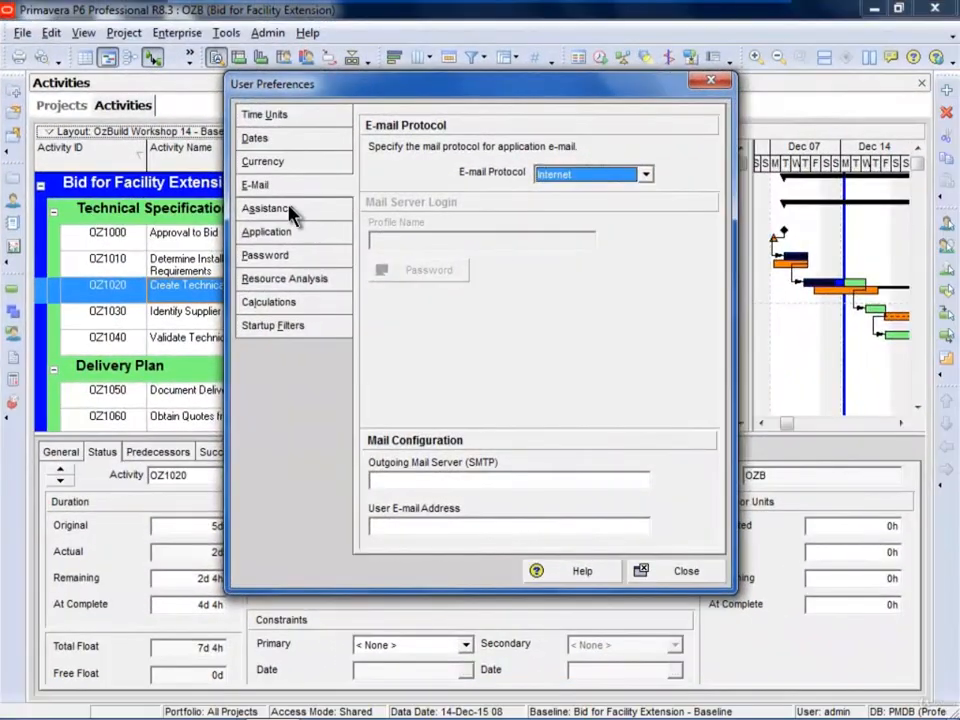
{"action": "left_click", "coordinate": [268, 208]}
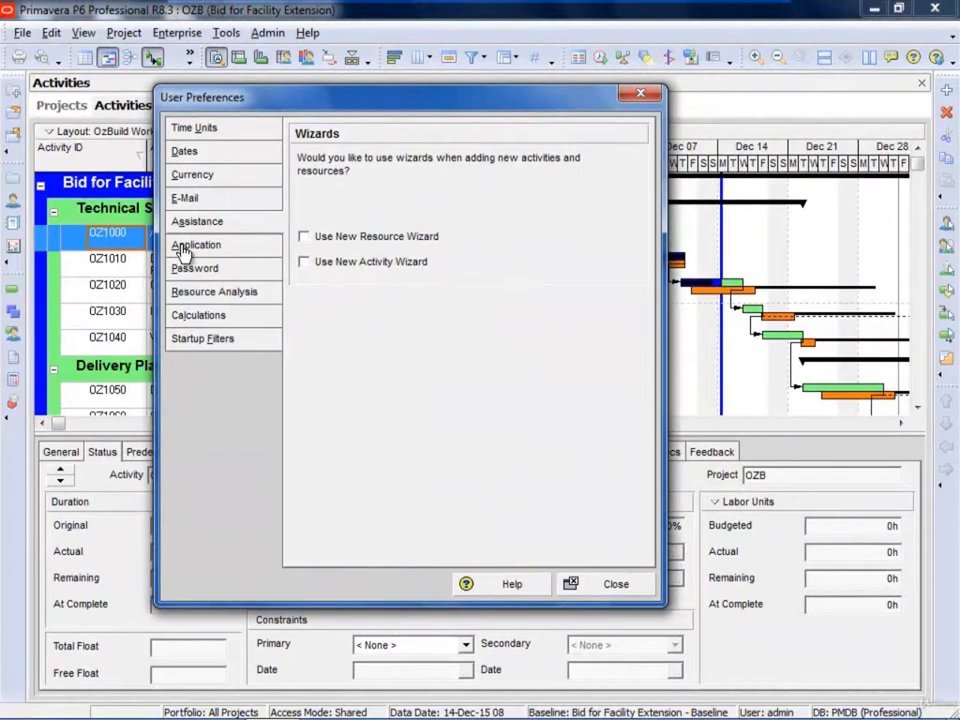
{"action": "left_click", "coordinate": [195, 251]}
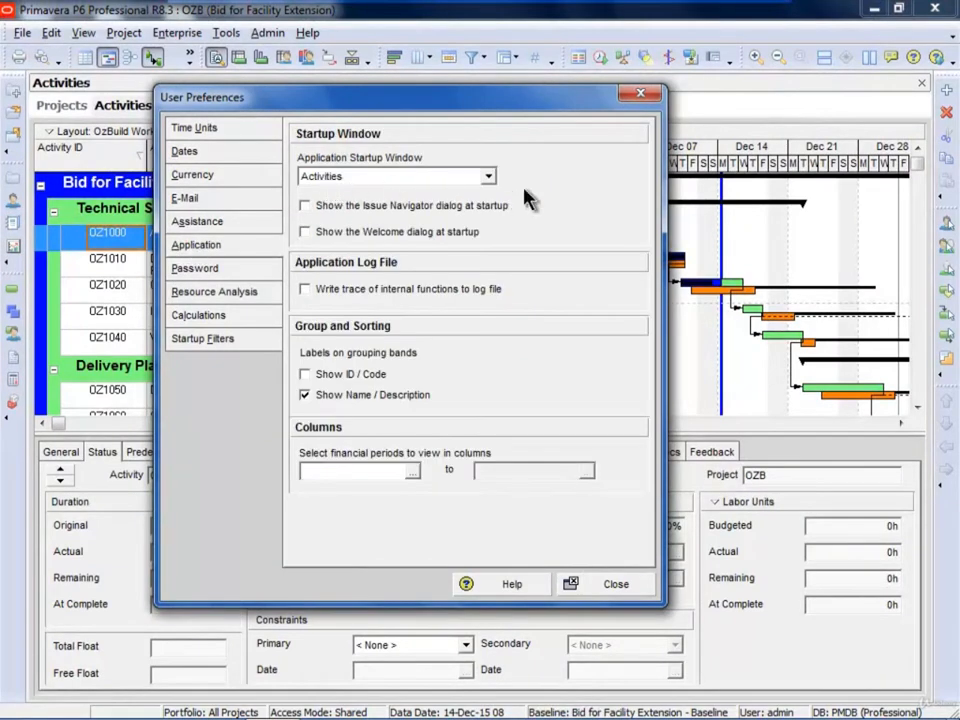
Step: Try <None> as the application startup window and restore it to Activities
{"action": "left_click", "coordinate": [488, 178]}
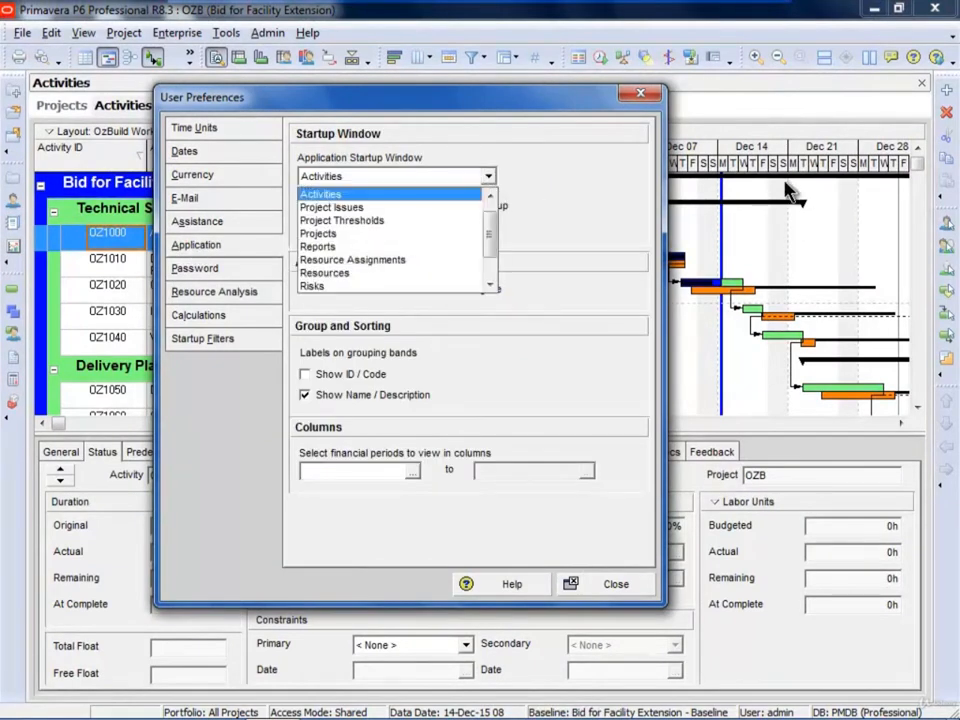
{"action": "left_click", "coordinate": [490, 196]}
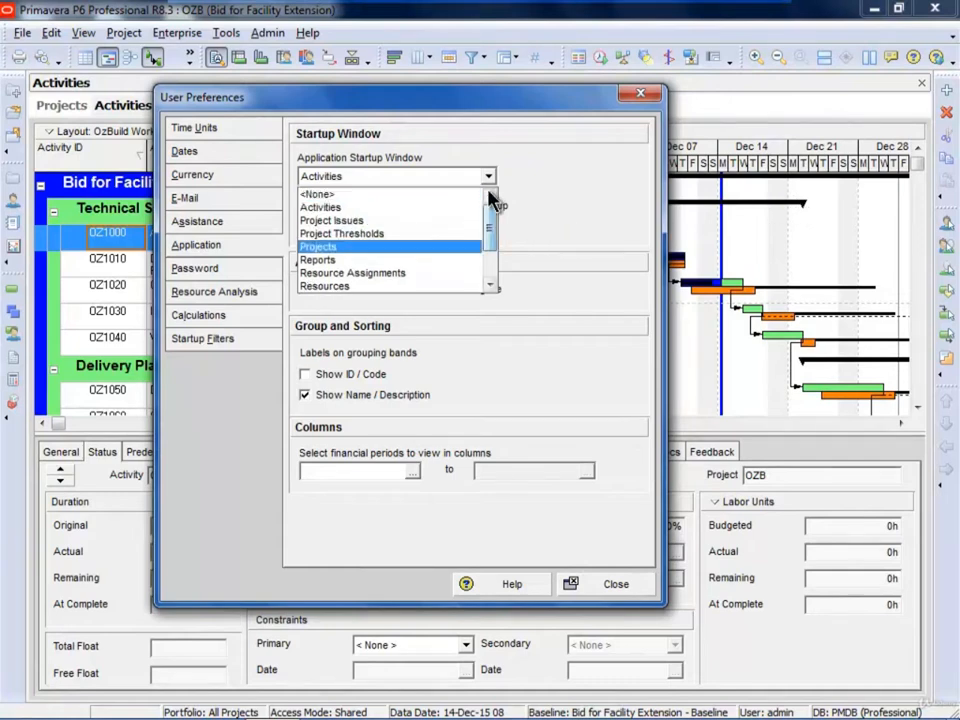
{"action": "left_click", "coordinate": [348, 196]}
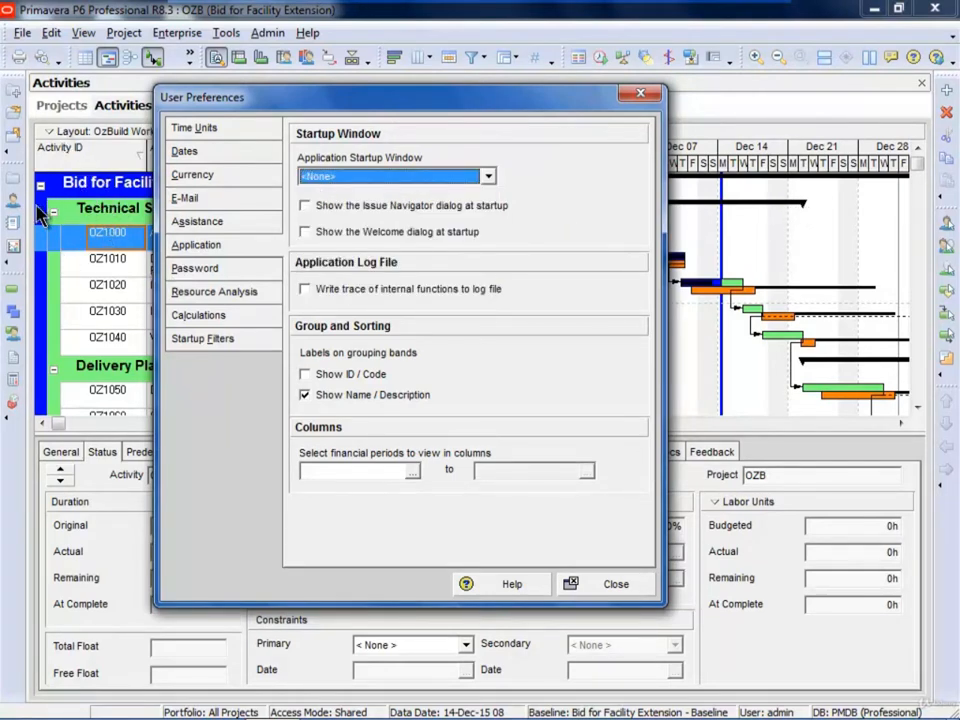
{"action": "left_click", "coordinate": [488, 177]}
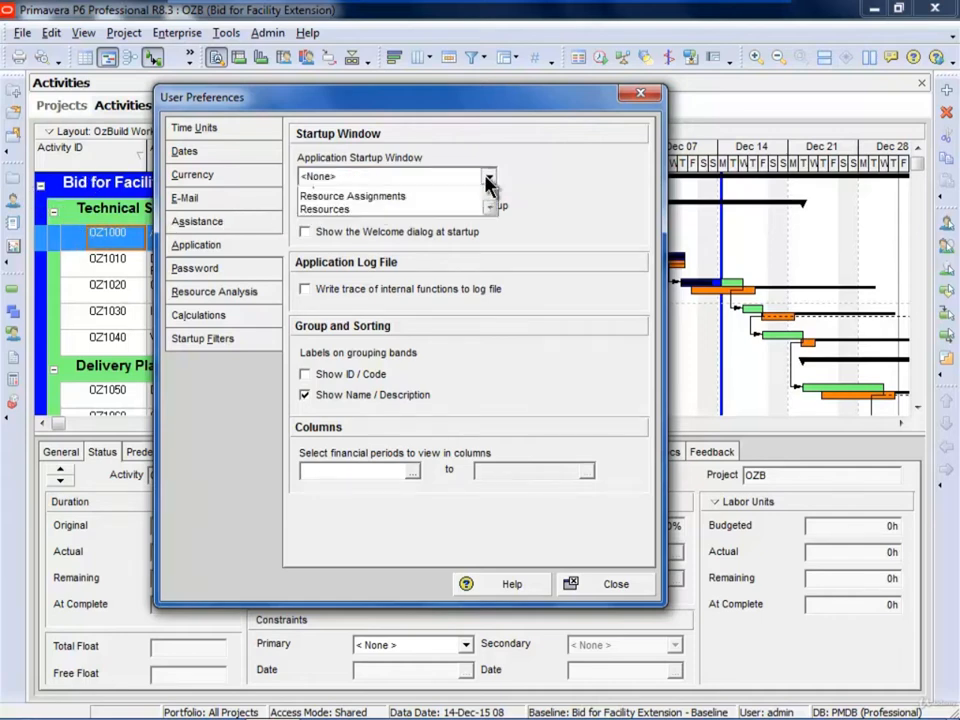
{"action": "left_click", "coordinate": [330, 206]}
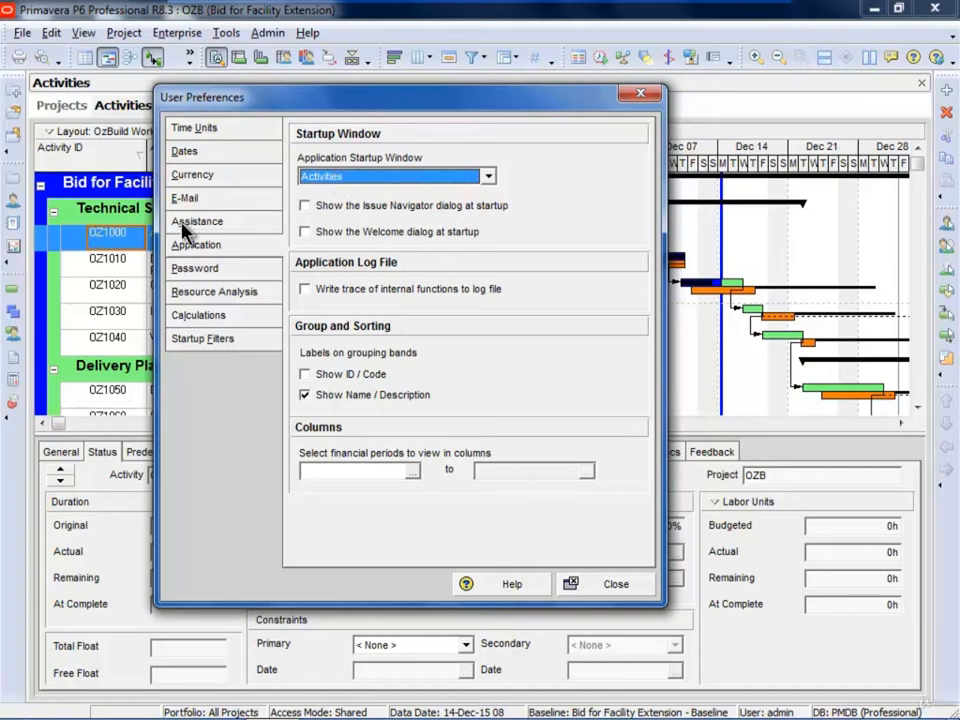
Step: Set the application startup window to Projects and close the user preferences
{"action": "left_click", "coordinate": [488, 177]}
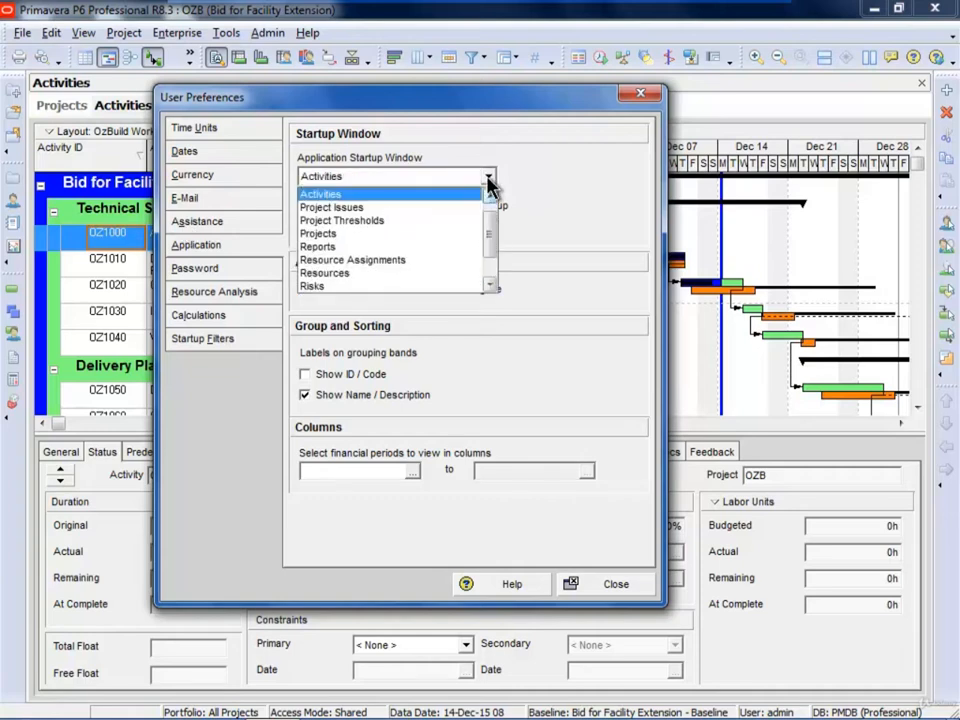
{"action": "left_click", "coordinate": [439, 234]}
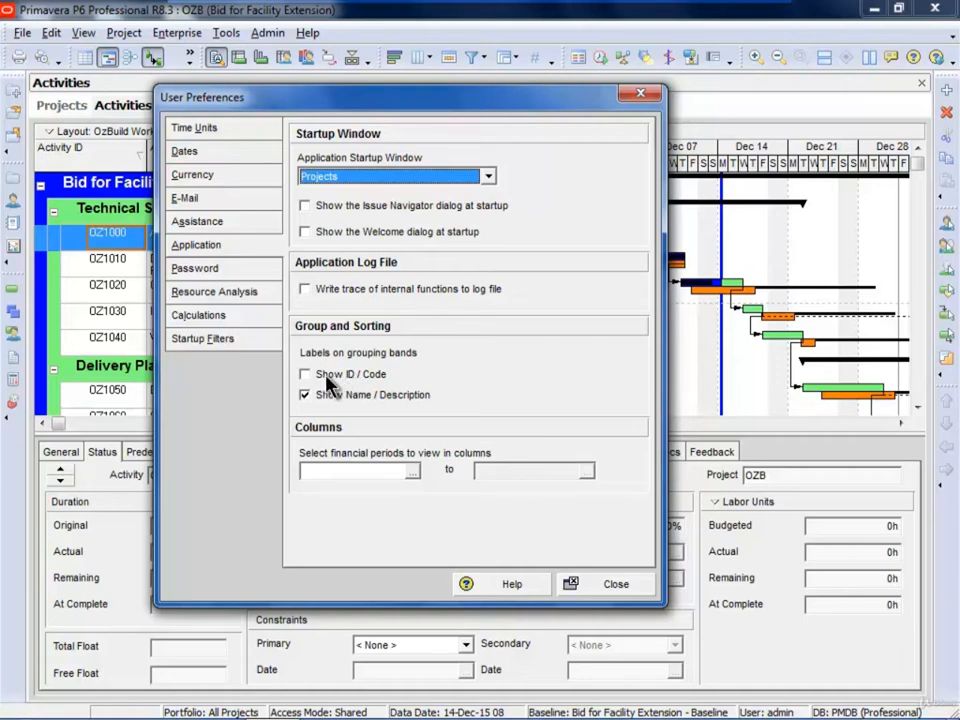
{"action": "left_click", "coordinate": [618, 588]}
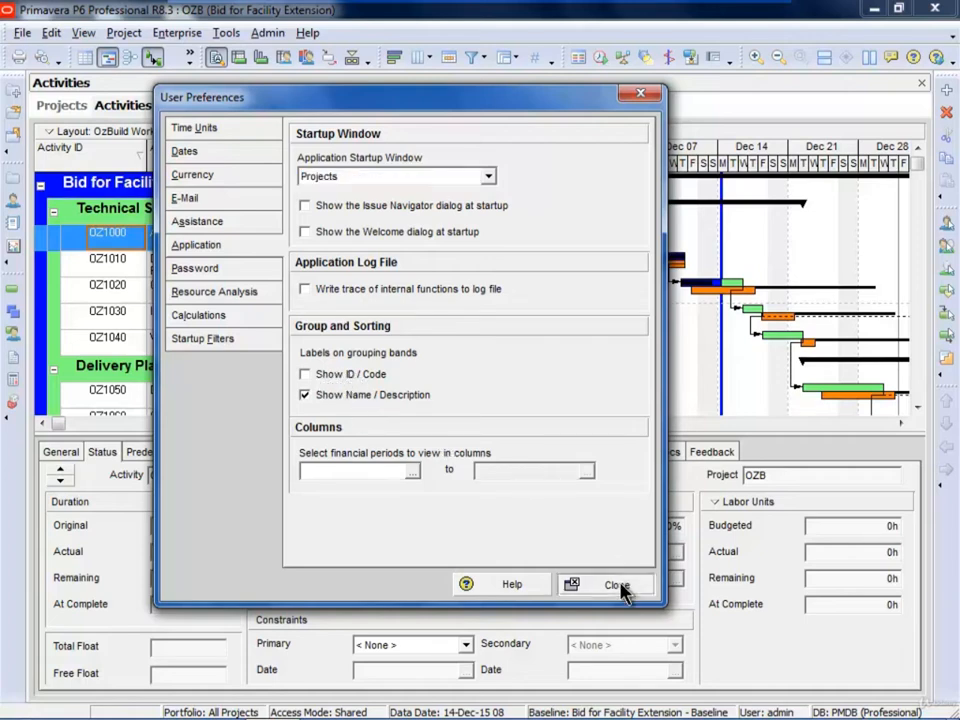
Step: Open the successor assignment list for OZ1000, regroup it by EPS Hierarchy and by WBS to check the band labels, and close it
{"action": "left_click", "coordinate": [947, 338]}
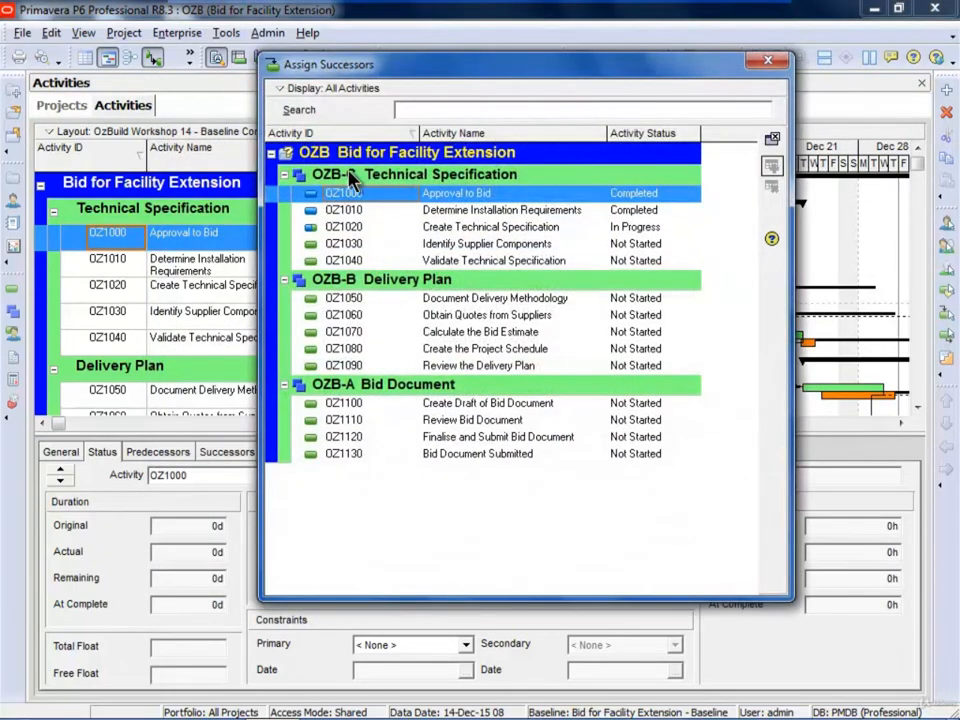
{"action": "left_click", "coordinate": [322, 175]}
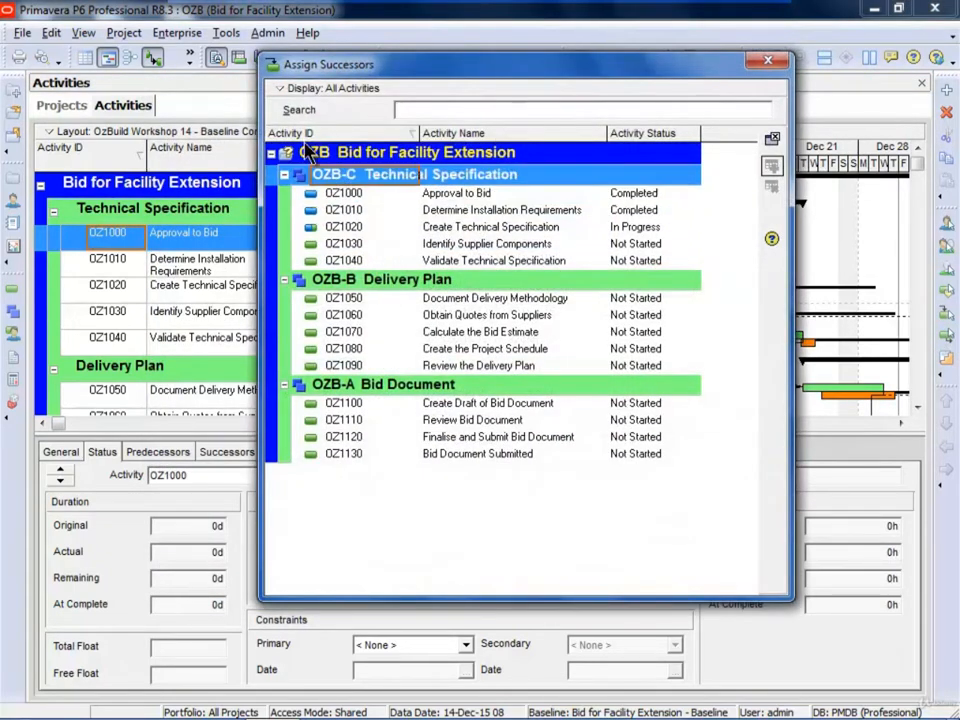
{"action": "left_click", "coordinate": [284, 92]}
{"action": "mouse_move", "coordinate": [381, 184]}
{"action": "left_click", "coordinate": [478, 182]}
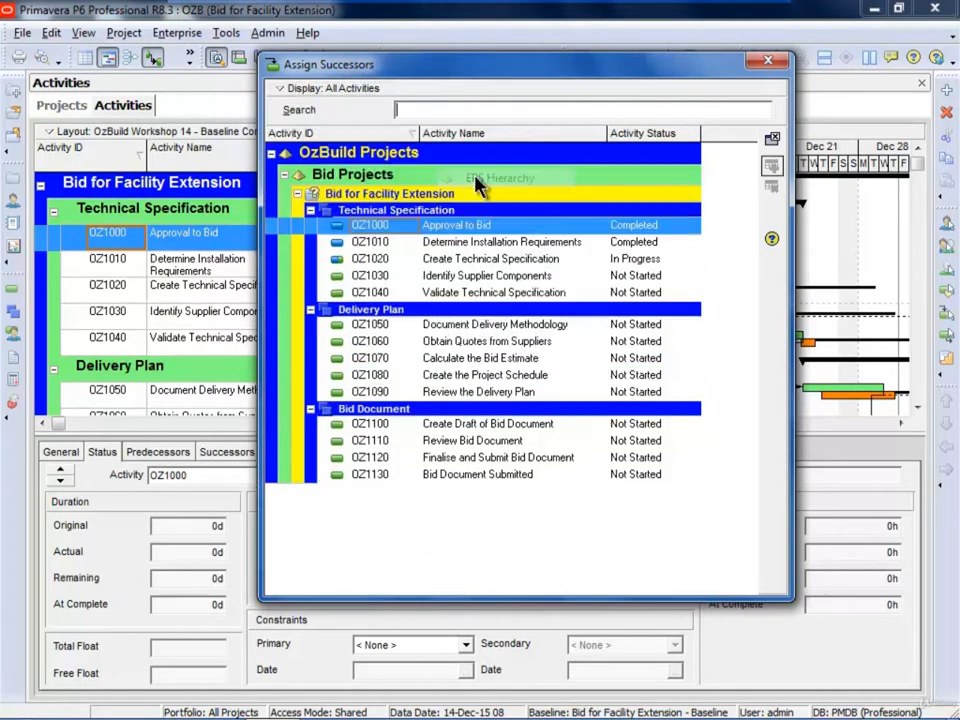
{"action": "left_click", "coordinate": [284, 92]}
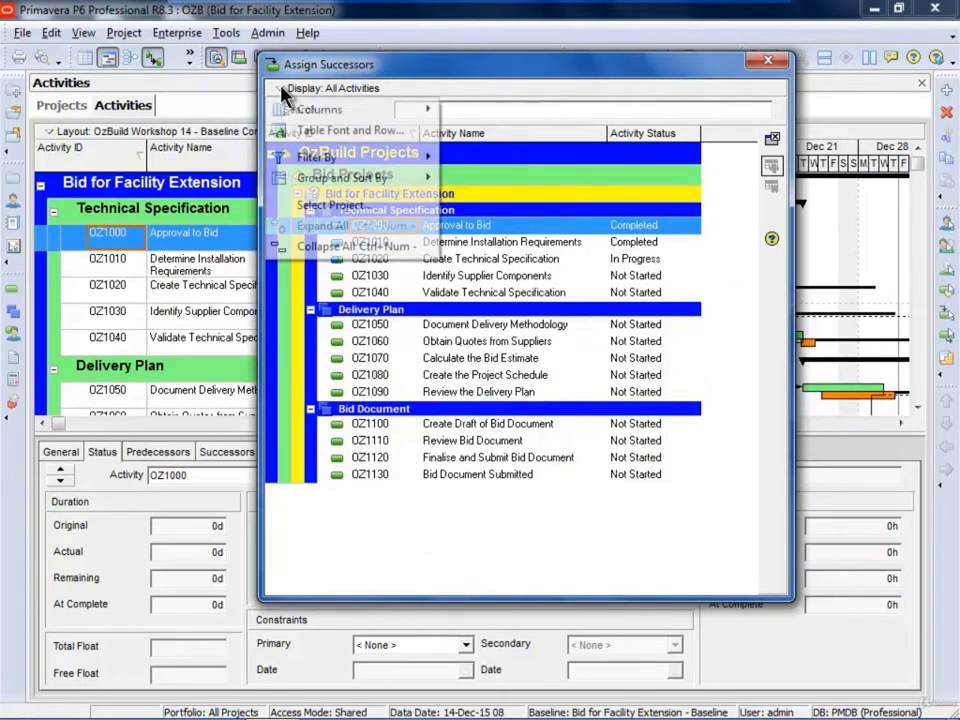
{"action": "mouse_move", "coordinate": [381, 180]}
{"action": "left_click", "coordinate": [462, 220]}
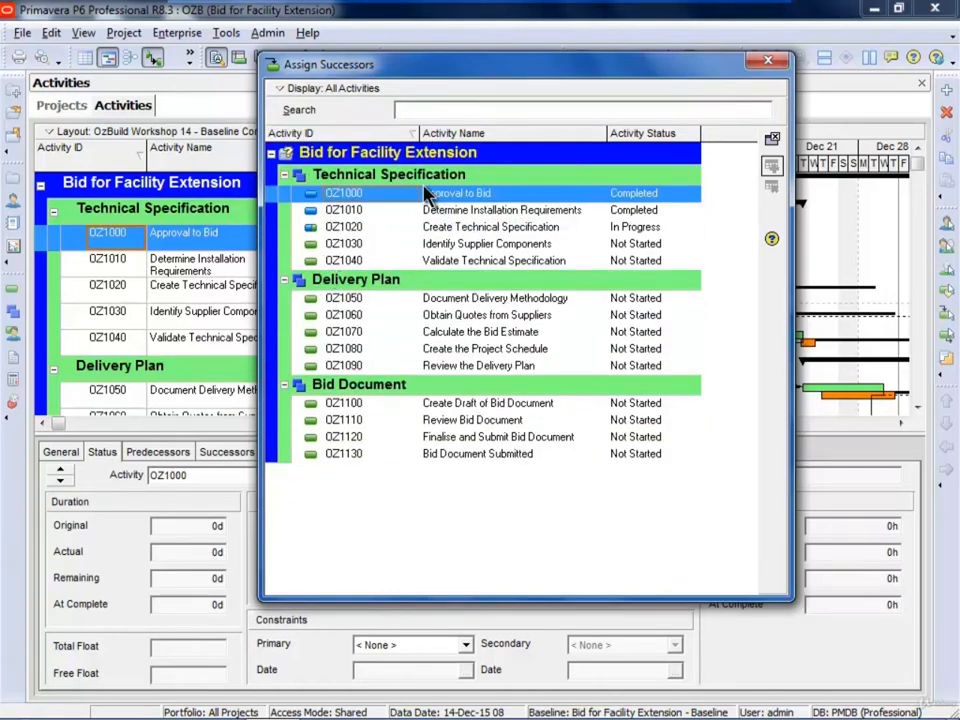
{"action": "left_click", "coordinate": [768, 62]}
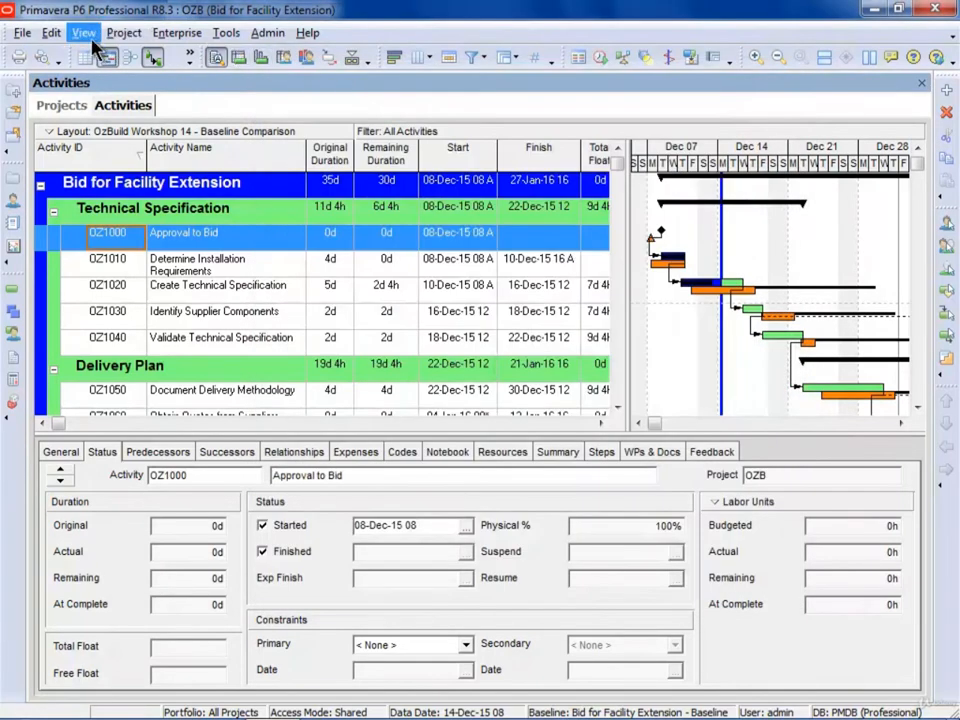
Step: Turn on Show ID / Code for the grouping band labels in the application user preferences and close them
{"action": "left_click", "coordinate": [59, 36]}
{"action": "left_click", "coordinate": [190, 417]}
{"action": "left_click", "coordinate": [352, 374]}
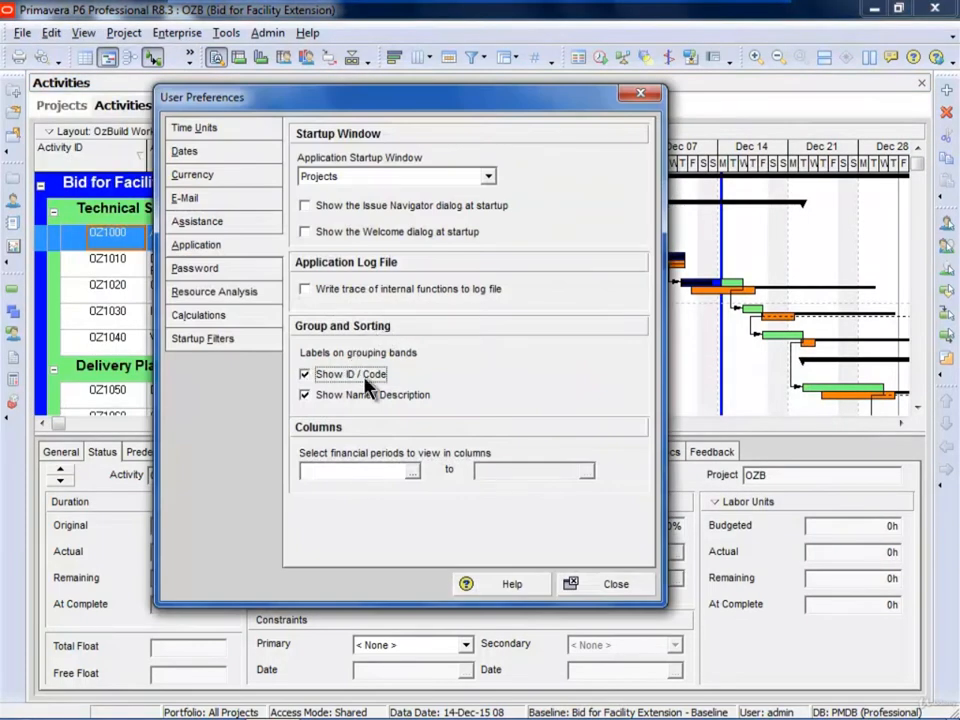
{"action": "left_click", "coordinate": [607, 584]}
Step: Group the successor assignment list by EPS Hierarchy to check the combined ID and name band labels, and close it
{"action": "left_click", "coordinate": [948, 336]}
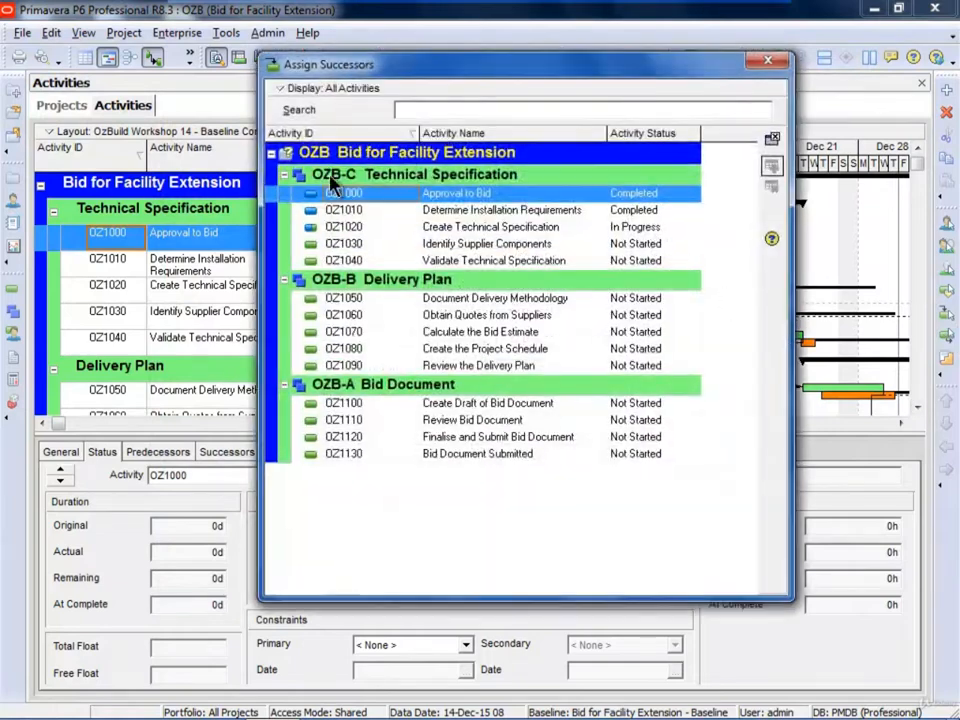
{"action": "left_click", "coordinate": [290, 88]}
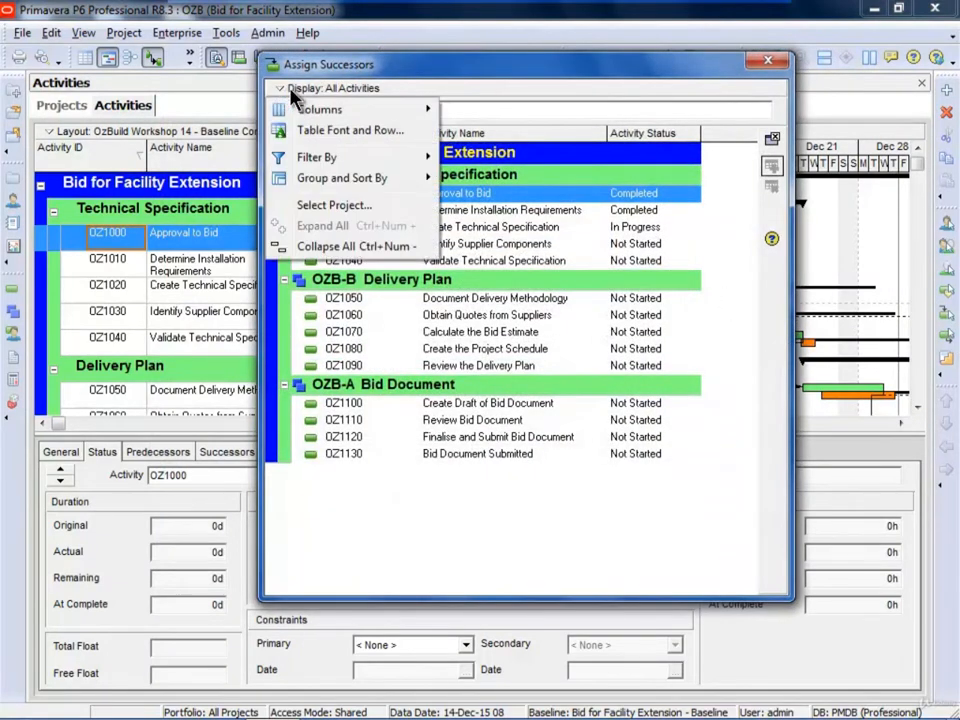
{"action": "mouse_move", "coordinate": [326, 178]}
{"action": "left_click", "coordinate": [468, 179]}
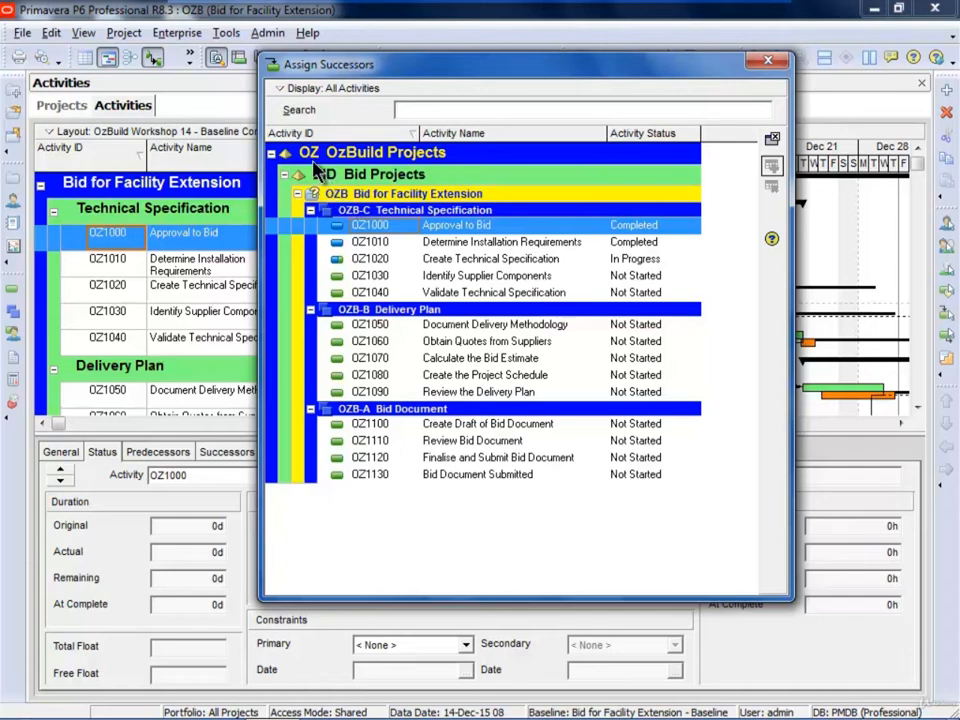
{"action": "left_click", "coordinate": [768, 61]}
Step: Set the grouping bands to show only ID / Code by turning off Show Name / Description, and check the labels in the successor list
{"action": "left_click", "coordinate": [51, 32]}
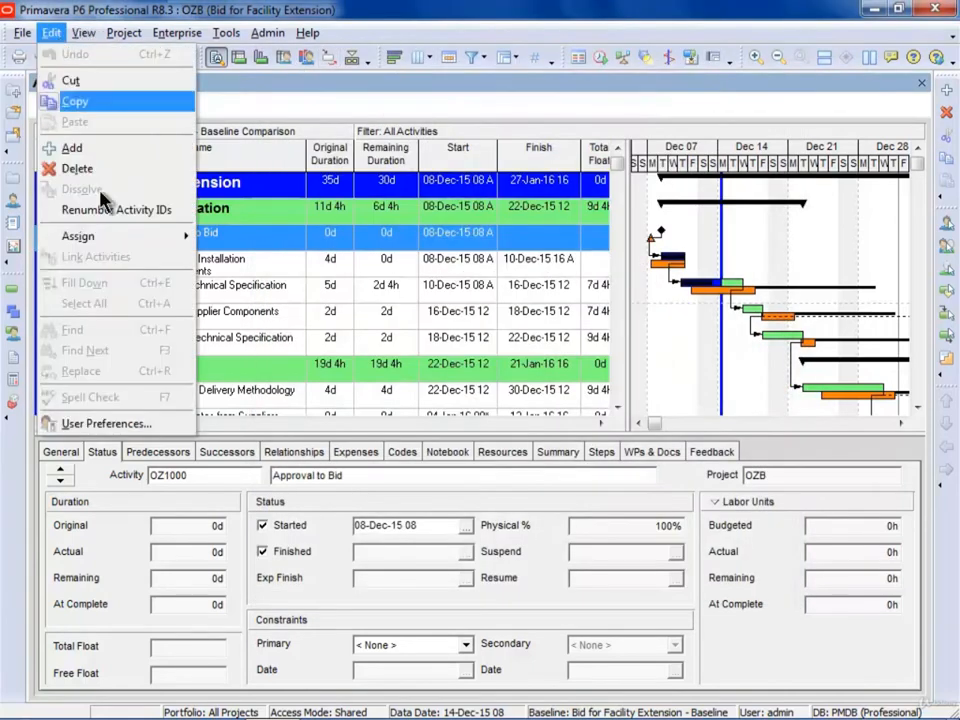
{"action": "left_click", "coordinate": [90, 423]}
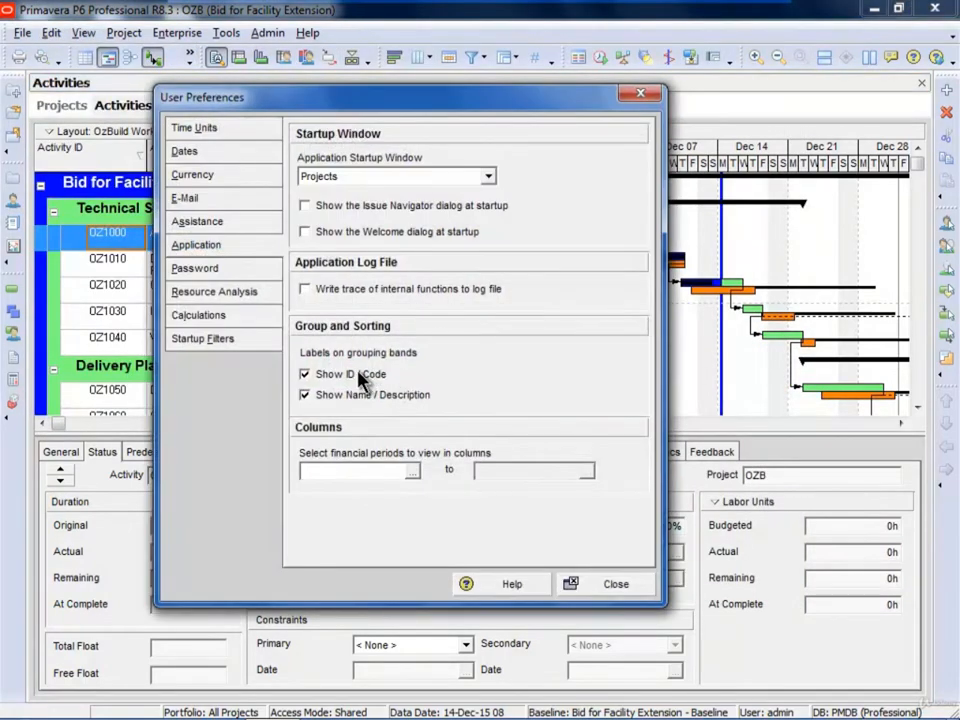
{"action": "left_click", "coordinate": [365, 378]}
{"action": "left_click", "coordinate": [305, 374]}
{"action": "left_click", "coordinate": [306, 395]}
{"action": "left_click", "coordinate": [614, 584]}
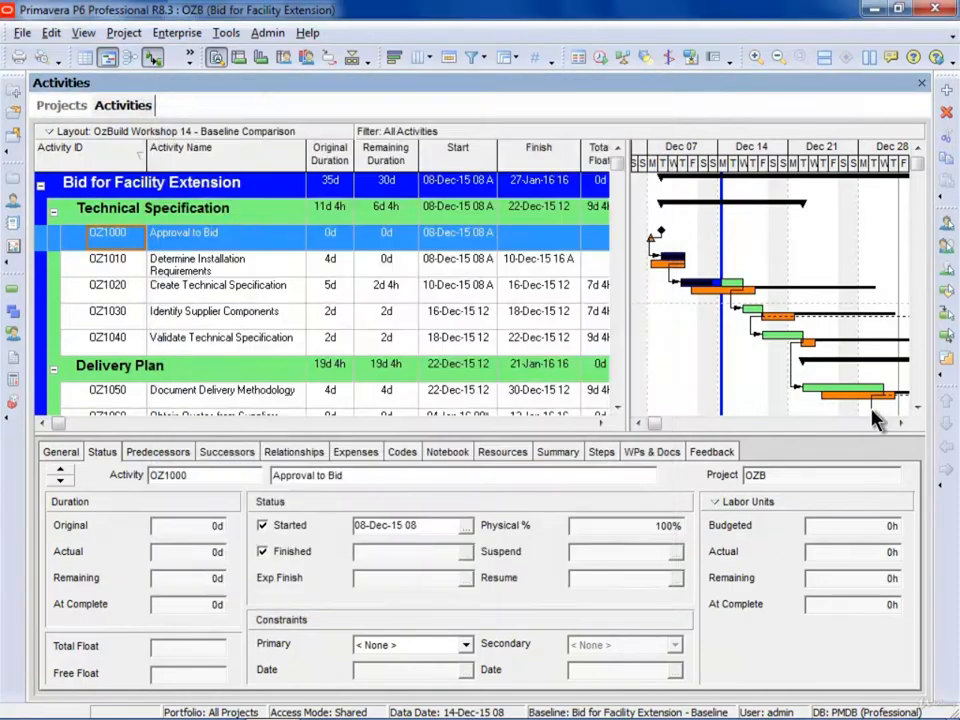
{"action": "left_click", "coordinate": [946, 342]}
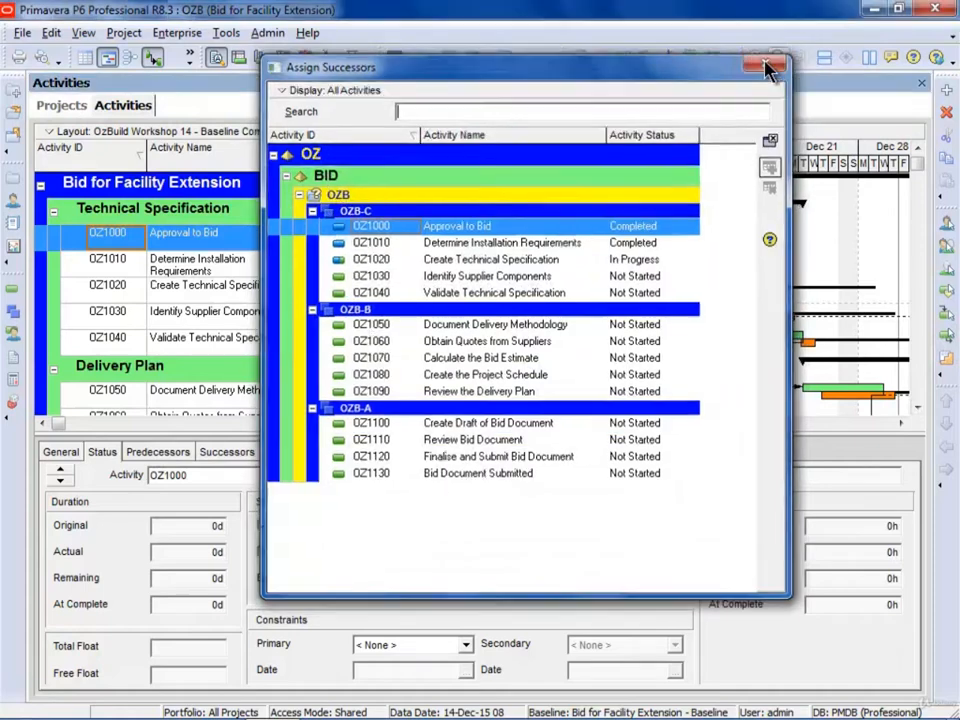
{"action": "left_click", "coordinate": [767, 62]}
Step: Set the grouping band labels to show Name / Description without ID / Code and close the user preferences
{"action": "left_click", "coordinate": [51, 33]}
{"action": "left_click", "coordinate": [125, 423]}
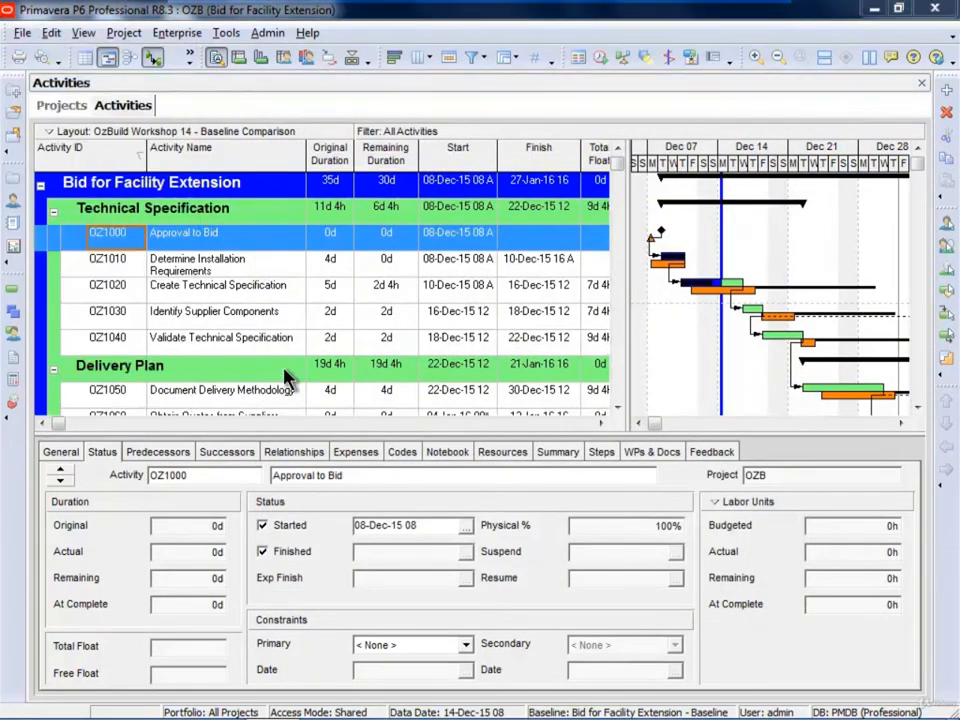
{"action": "left_click", "coordinate": [348, 376]}
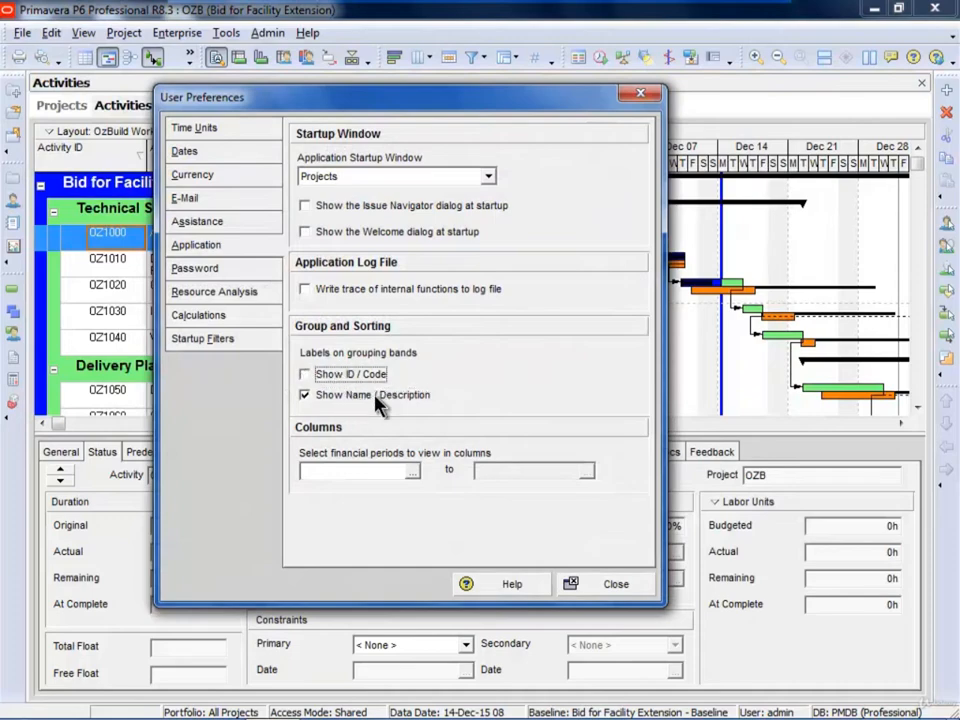
{"action": "left_click", "coordinate": [614, 584]}
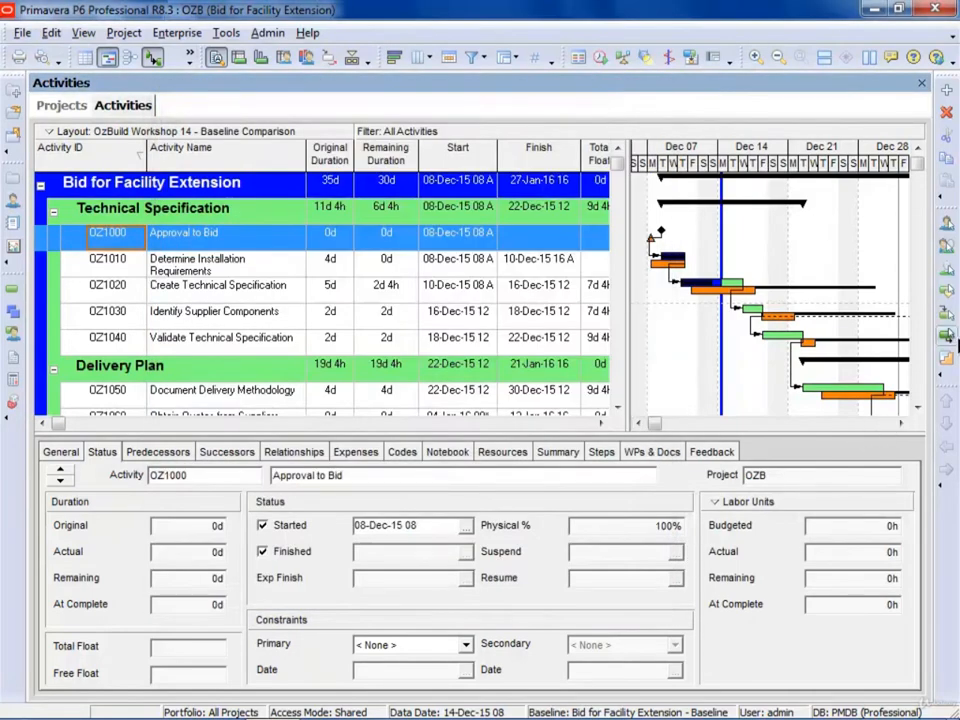
Step: Regroup the successor assignment list by Project and back by EPS Hierarchy to check the name-only band labels, and close it
{"action": "left_click", "coordinate": [945, 335]}
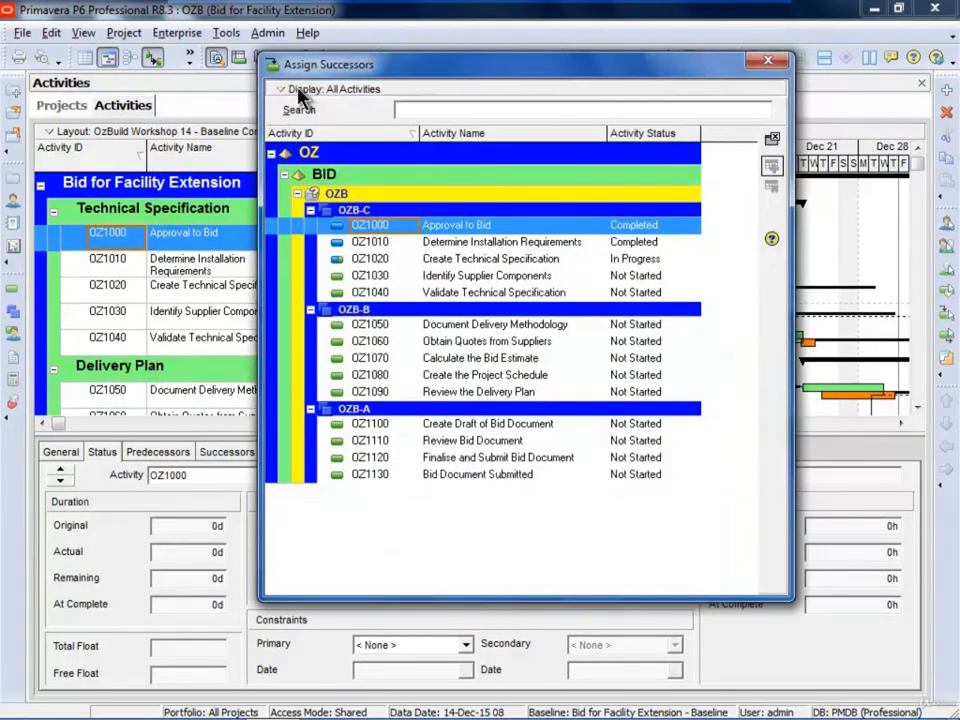
{"action": "left_click", "coordinate": [304, 89]}
{"action": "mouse_move", "coordinate": [386, 185]}
{"action": "left_click", "coordinate": [483, 198]}
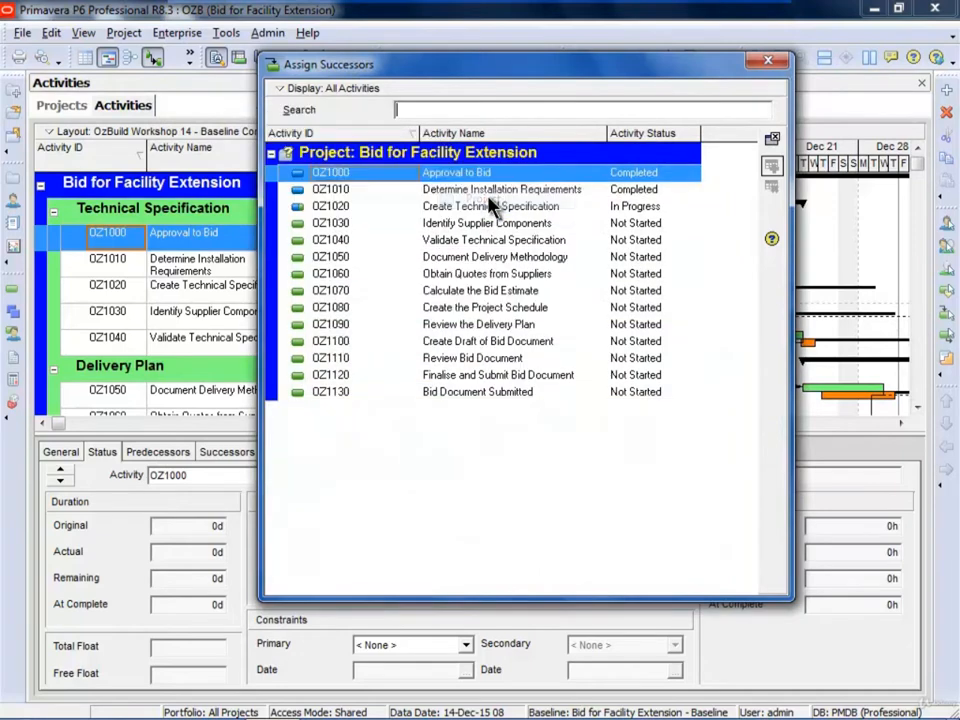
{"action": "left_click", "coordinate": [305, 89]}
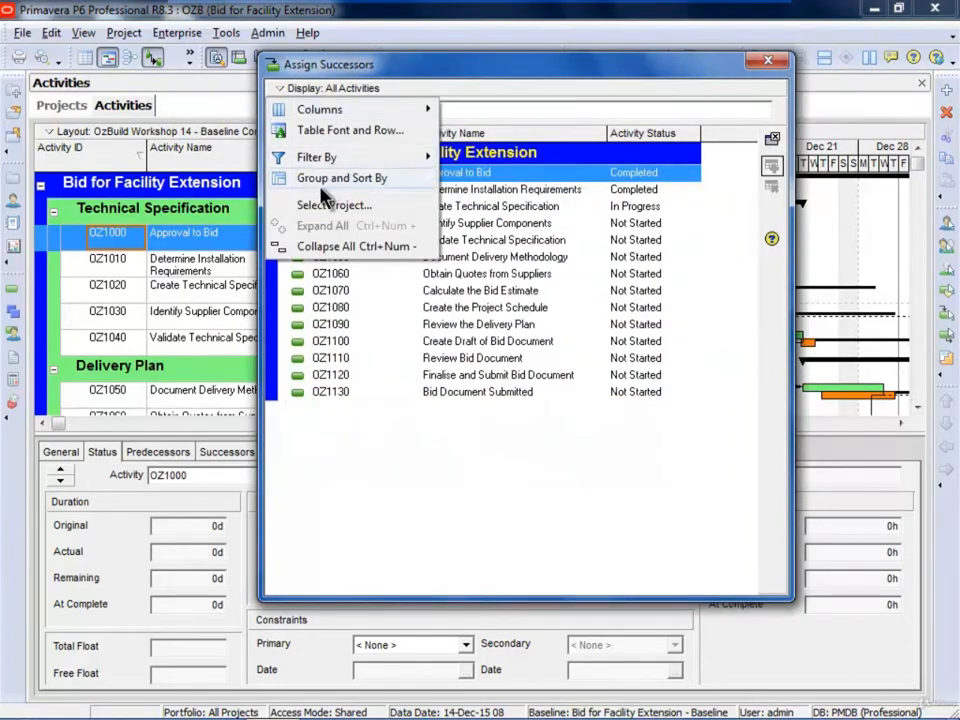
{"action": "mouse_move", "coordinate": [400, 178]}
{"action": "left_click", "coordinate": [497, 178]}
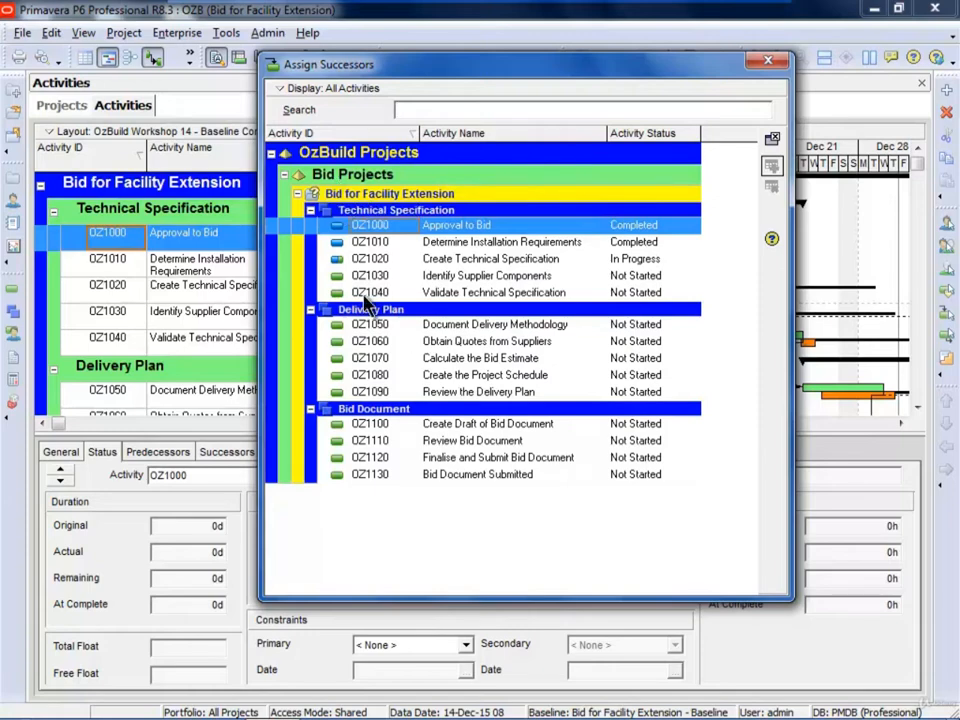
{"action": "left_click", "coordinate": [770, 61]}
Step: Reopen the user preferences and toggle Show ID / Code for the grouping bands on and back off
{"action": "left_click", "coordinate": [51, 33]}
{"action": "left_click", "coordinate": [149, 423]}
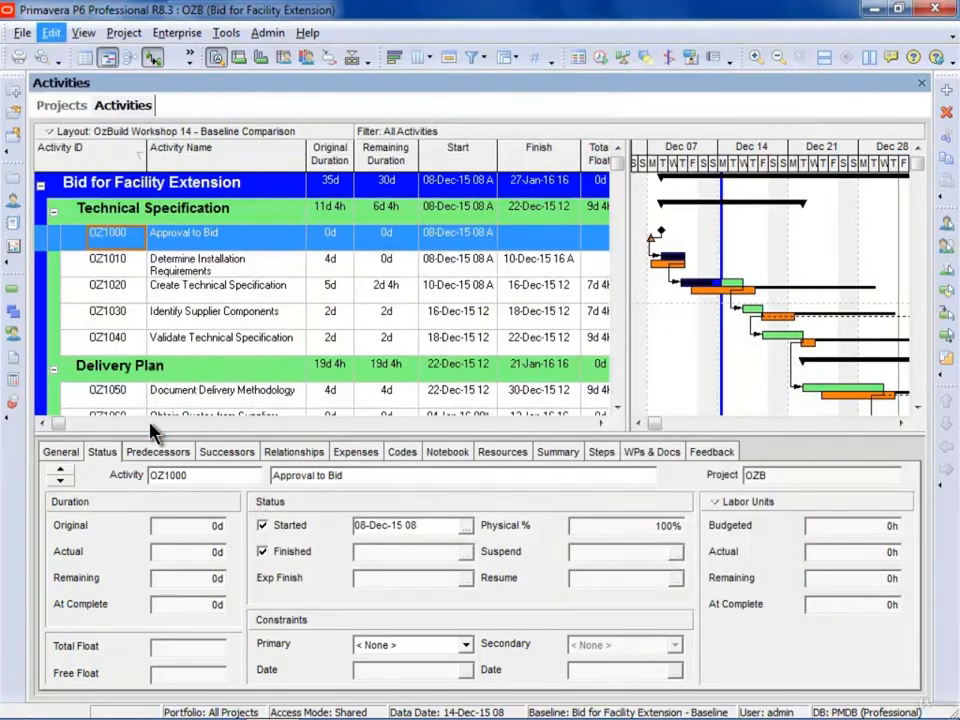
{"action": "left_click", "coordinate": [329, 376]}
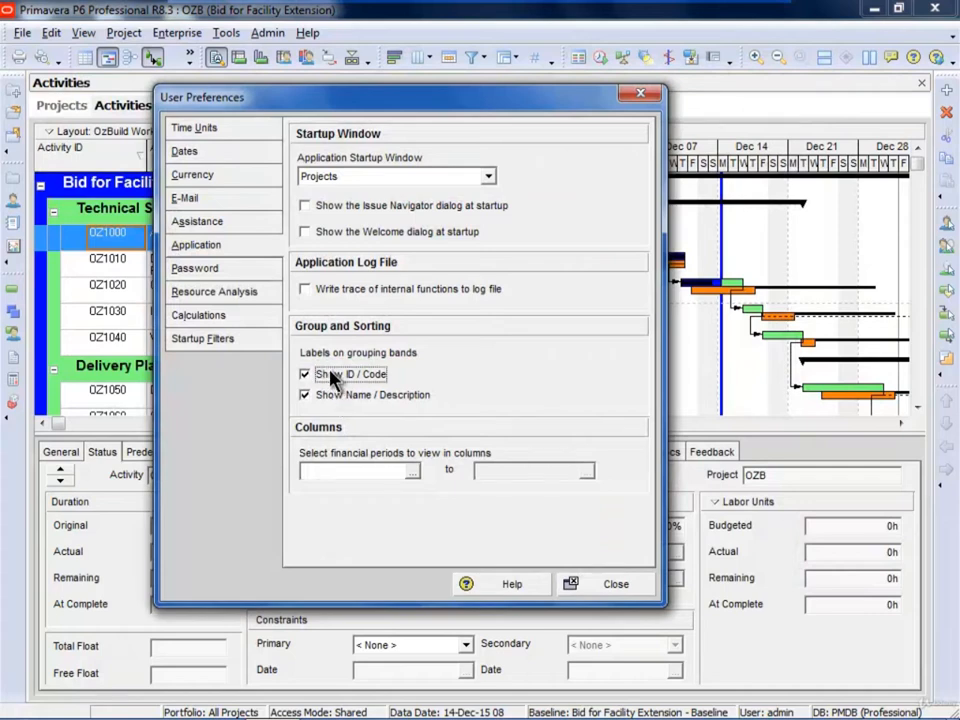
{"action": "left_click", "coordinate": [334, 376]}
Step: Set 2014-01-01 as the first financial period to view in columns
{"action": "left_click", "coordinate": [412, 474]}
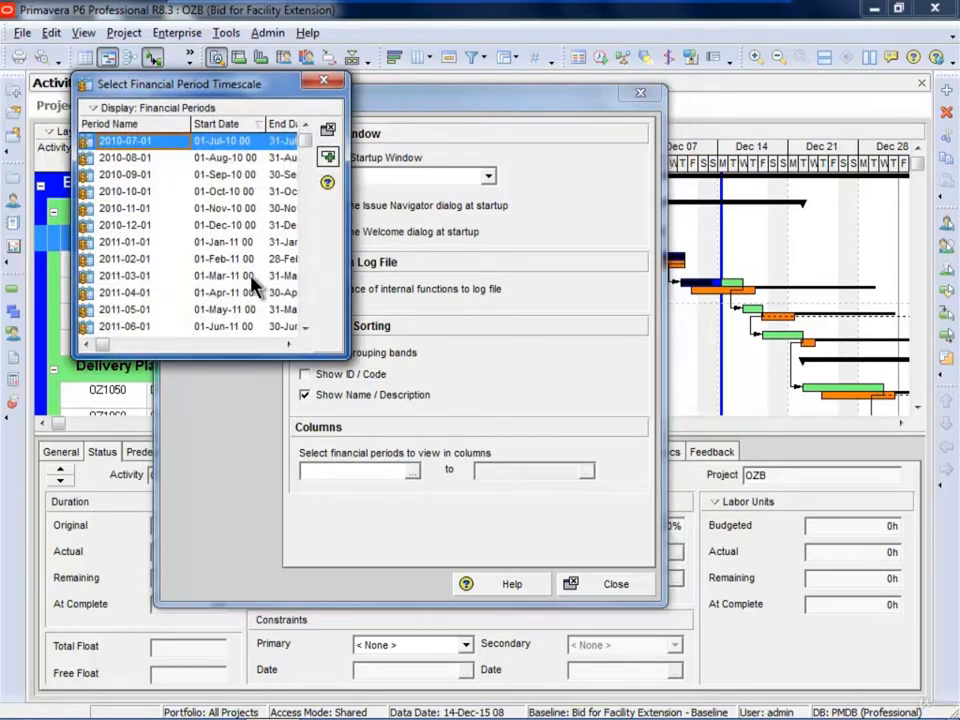
{"action": "scroll", "coordinate": [306, 294], "scroll_direction": "down", "scroll_amount": 7}
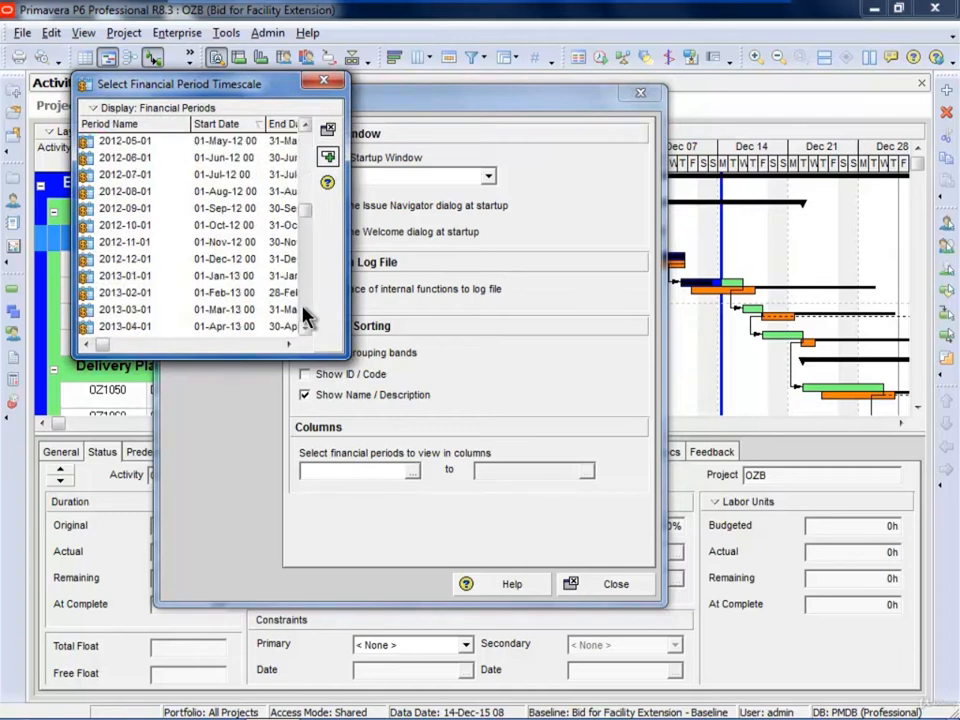
{"action": "scroll", "coordinate": [302, 328], "scroll_direction": "down", "scroll_amount": 4}
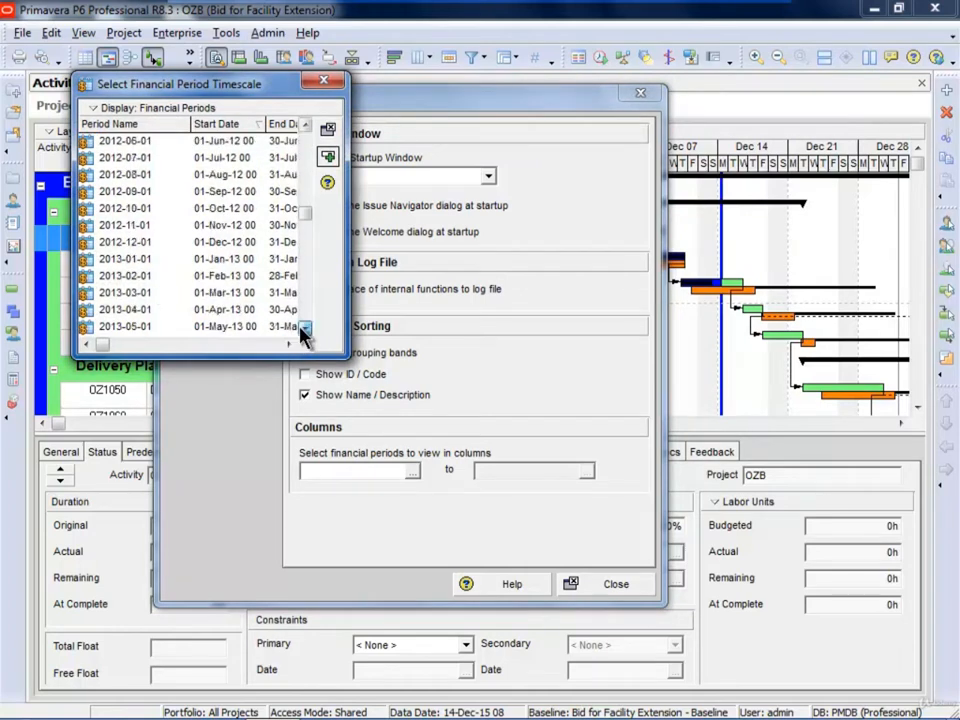
{"action": "left_click", "coordinate": [108, 292]}
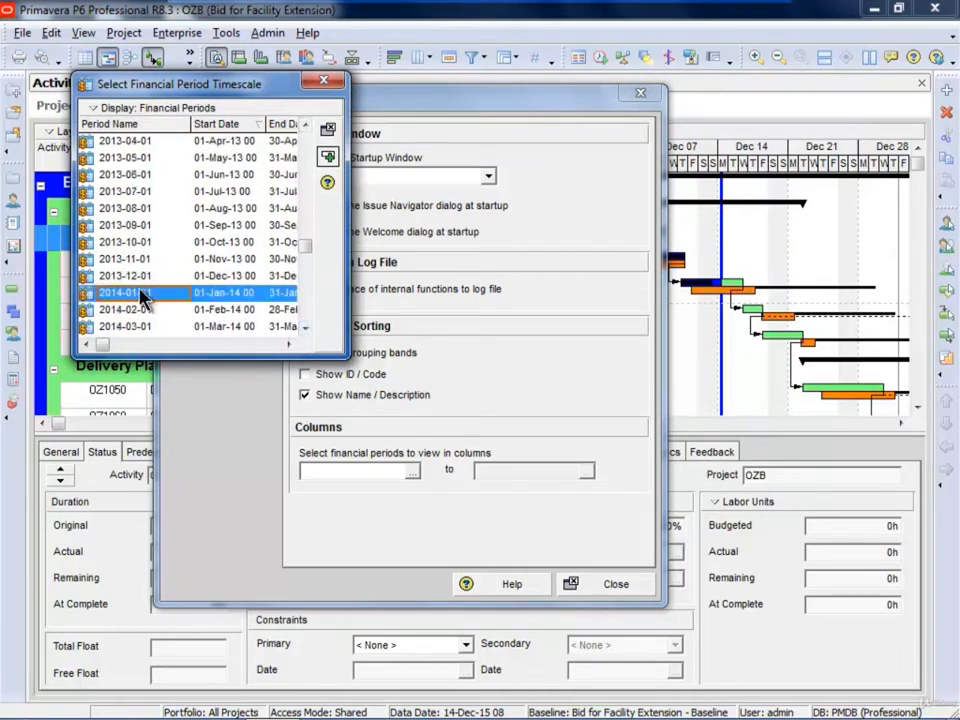
{"action": "left_click", "coordinate": [327, 156]}
Step: Set 2014-03-01 as the last financial period to view in columns and close the user preferences
{"action": "left_click", "coordinate": [586, 470]}
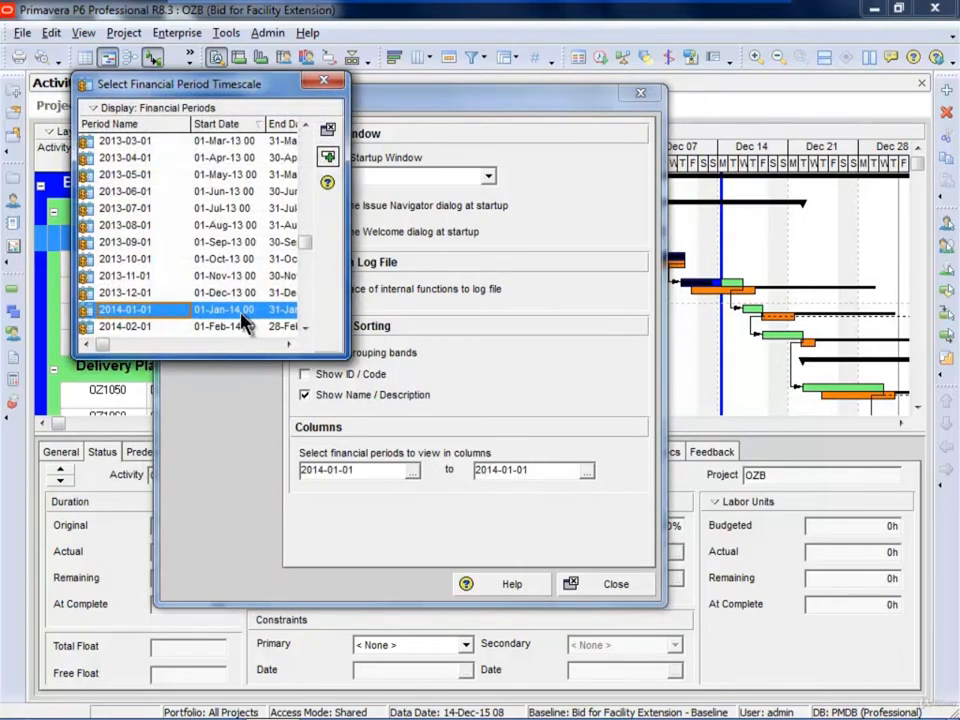
{"action": "left_click", "coordinate": [306, 327]}
{"action": "left_click", "coordinate": [306, 327]}
{"action": "left_click", "coordinate": [126, 311]}
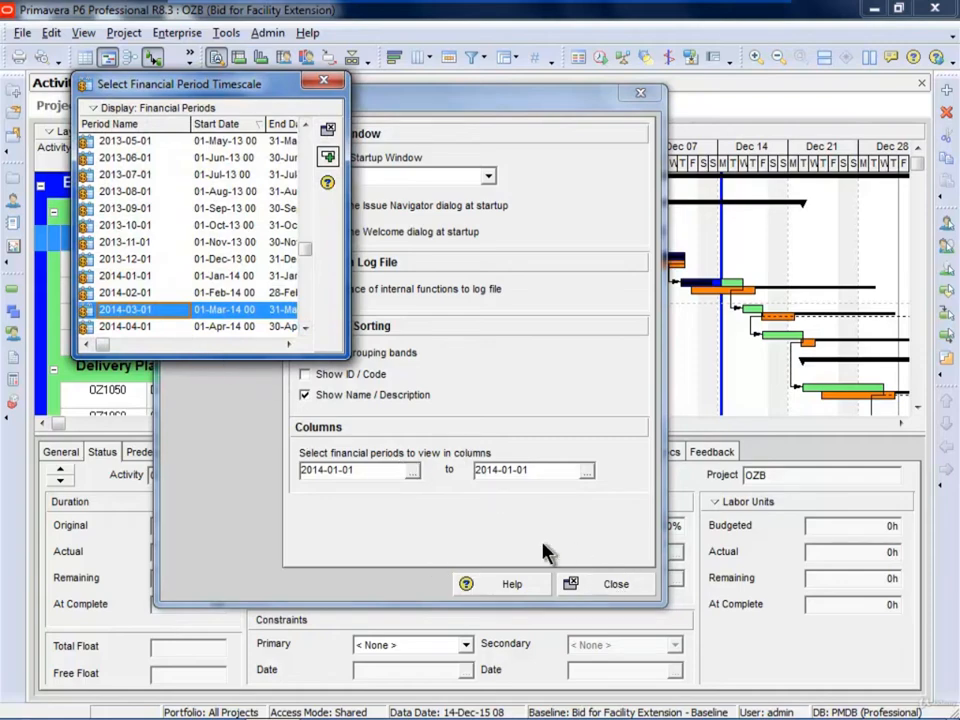
{"action": "left_click", "coordinate": [327, 184]}
{"action": "left_click", "coordinate": [597, 588]}
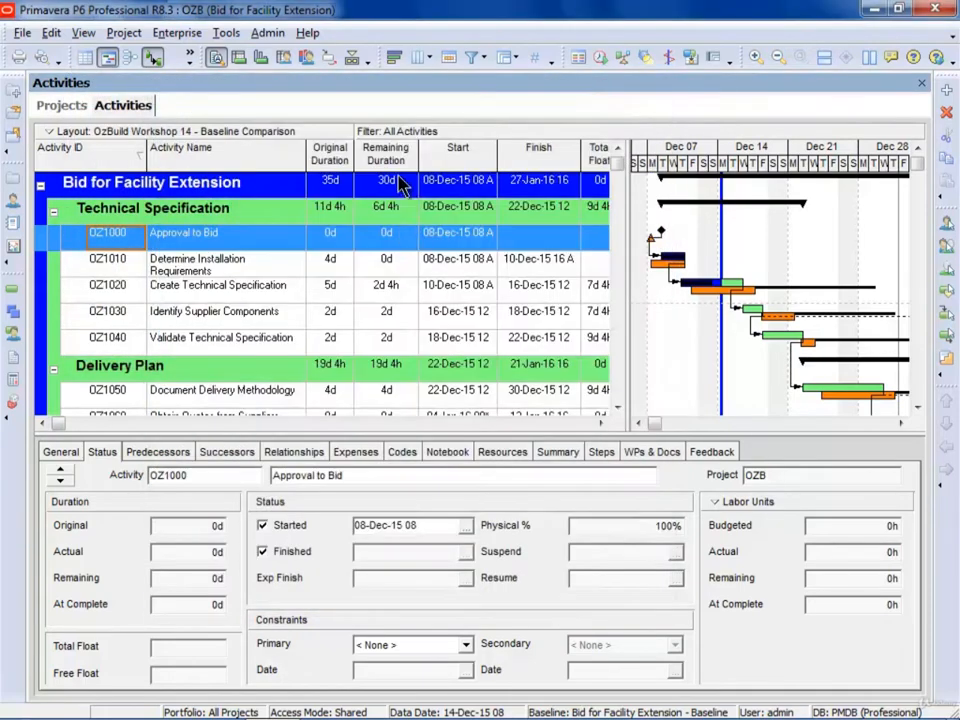
Step: Open the column customization for the activities table and examine the available Financial Period Value columns
{"action": "left_click", "coordinate": [426, 58]}
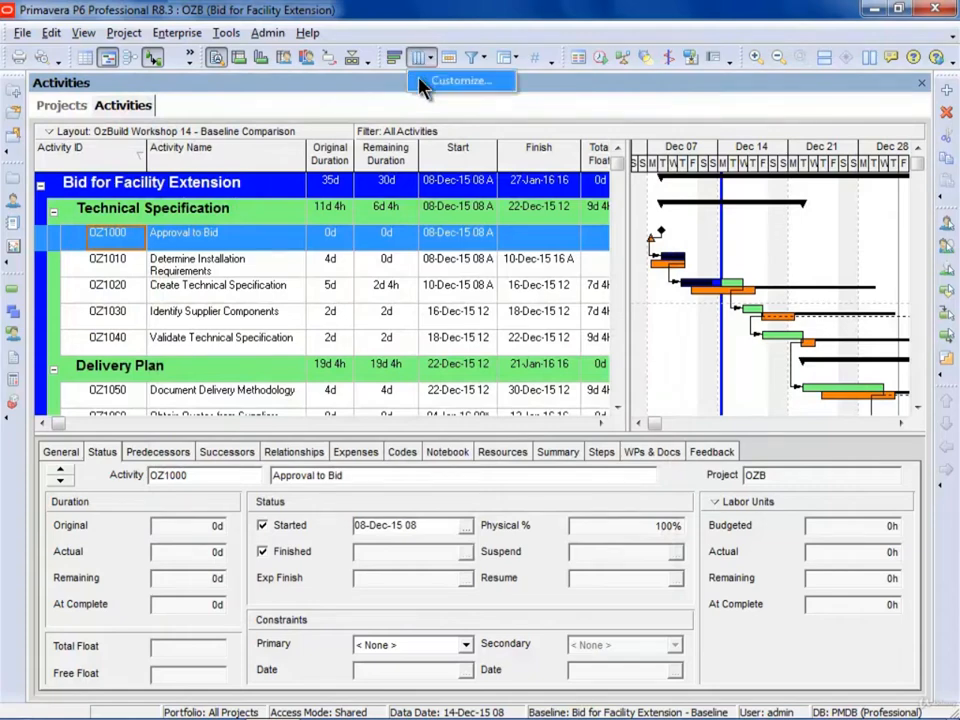
{"action": "left_click", "coordinate": [458, 80]}
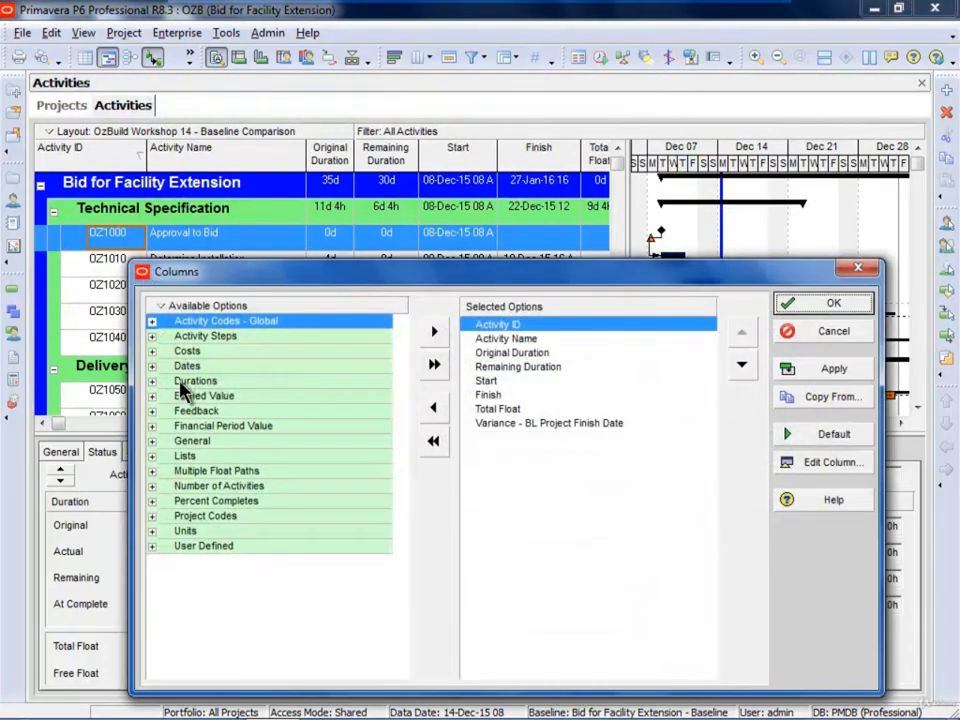
{"action": "left_click", "coordinate": [155, 426]}
{"action": "left_click", "coordinate": [152, 426]}
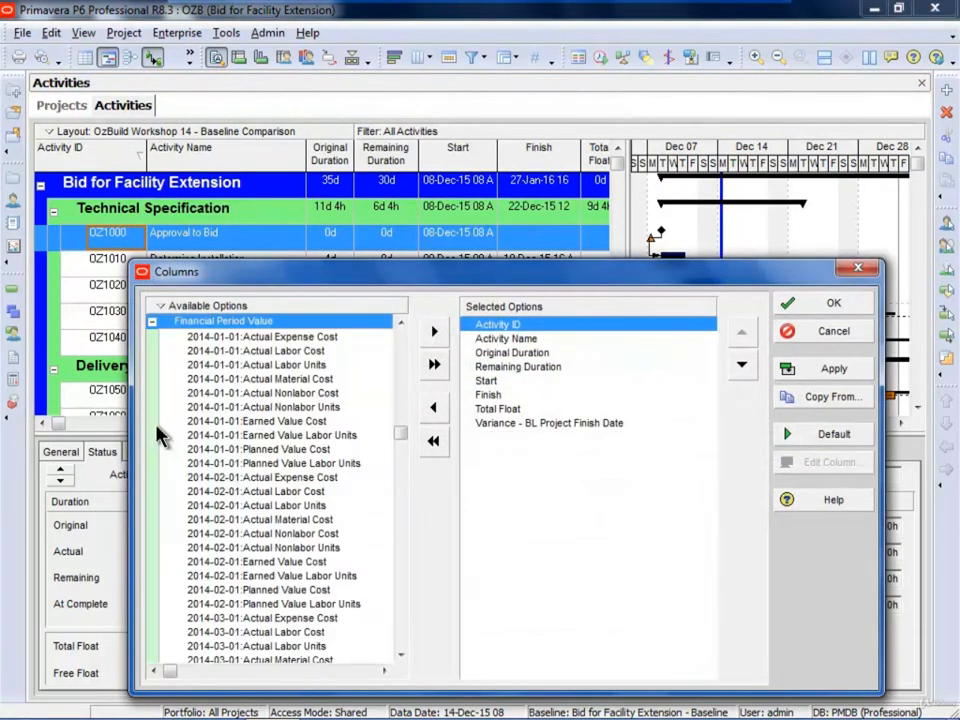
{"action": "left_click", "coordinate": [401, 655]}
{"action": "left_click", "coordinate": [402, 606]}
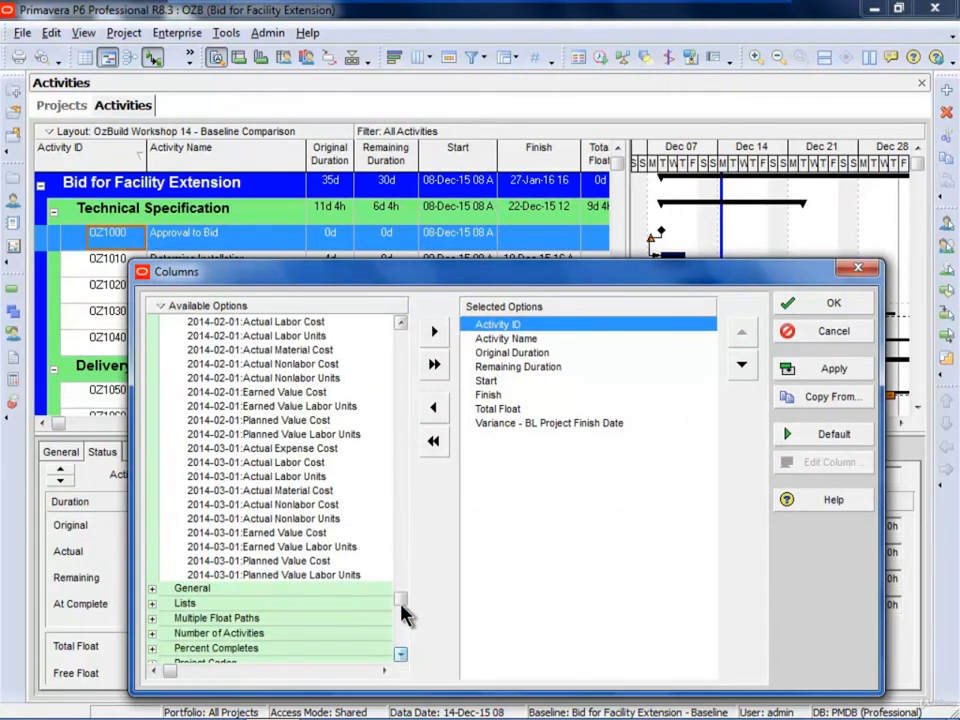
{"action": "left_click_drag", "start_coordinate": [400, 590], "coordinate": [402, 407]}
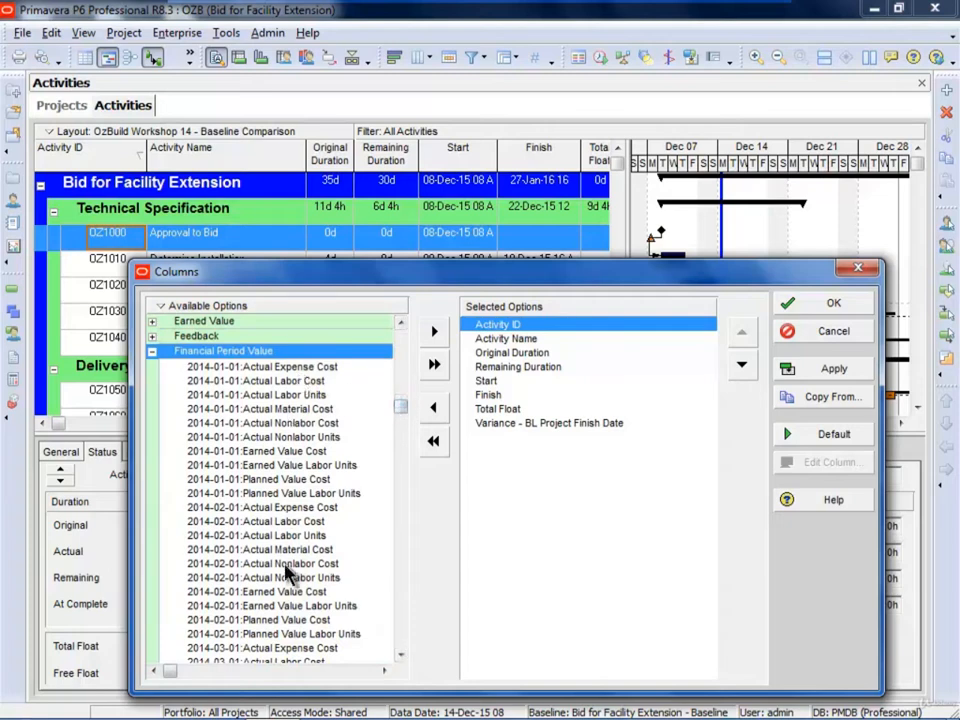
Step: Cancel the column customization and set the last financial period to view in columns to 2014-01-01 in the user preferences
{"action": "left_click", "coordinate": [829, 332]}
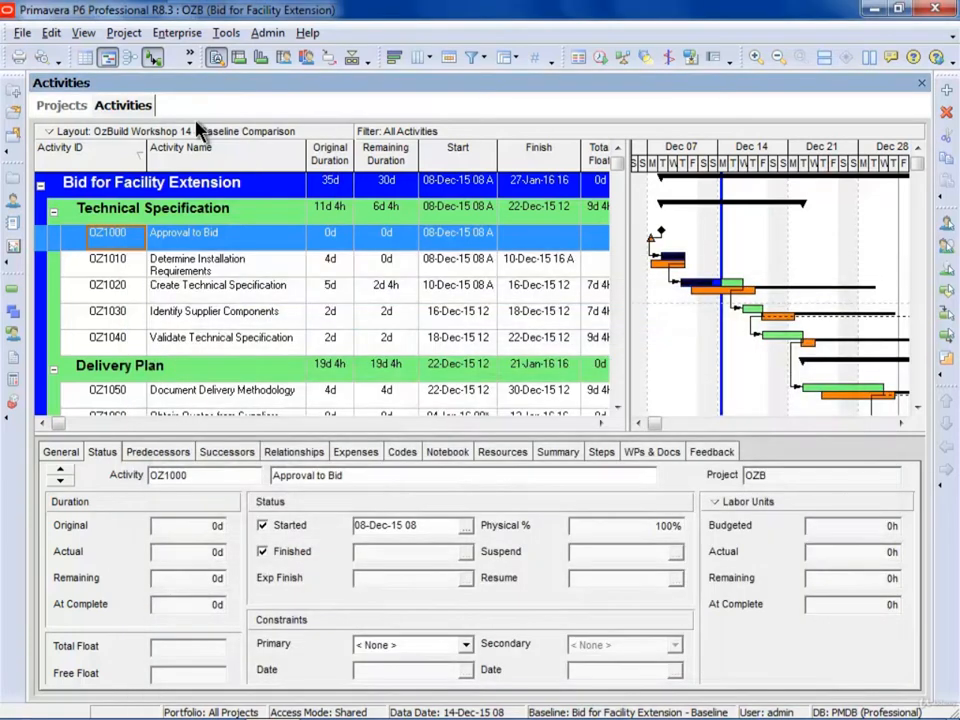
{"action": "left_click", "coordinate": [50, 32]}
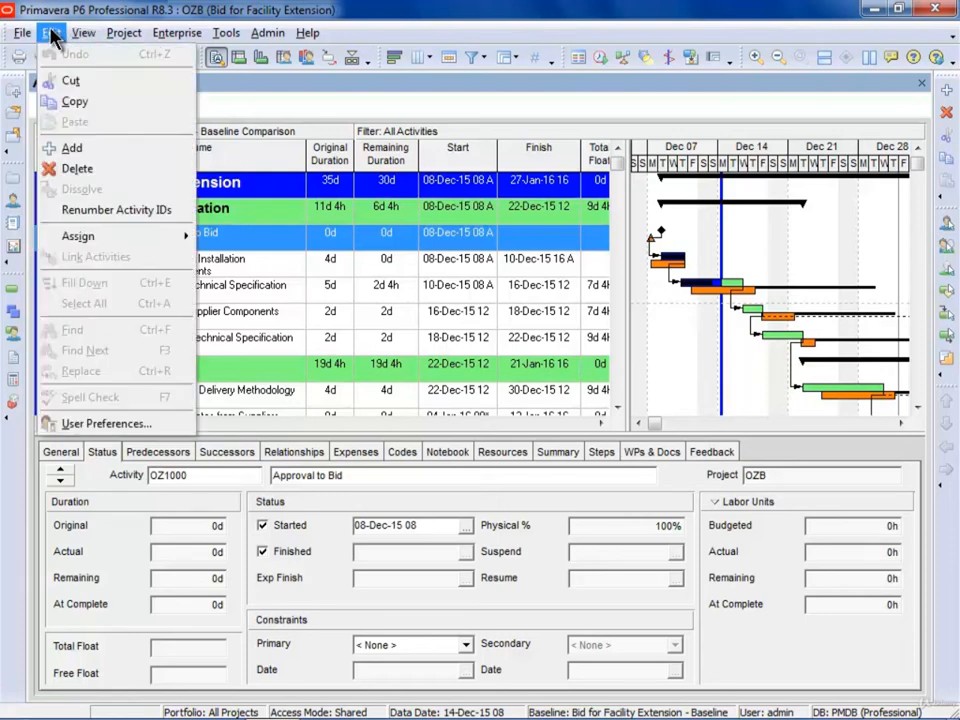
{"action": "left_click", "coordinate": [96, 422]}
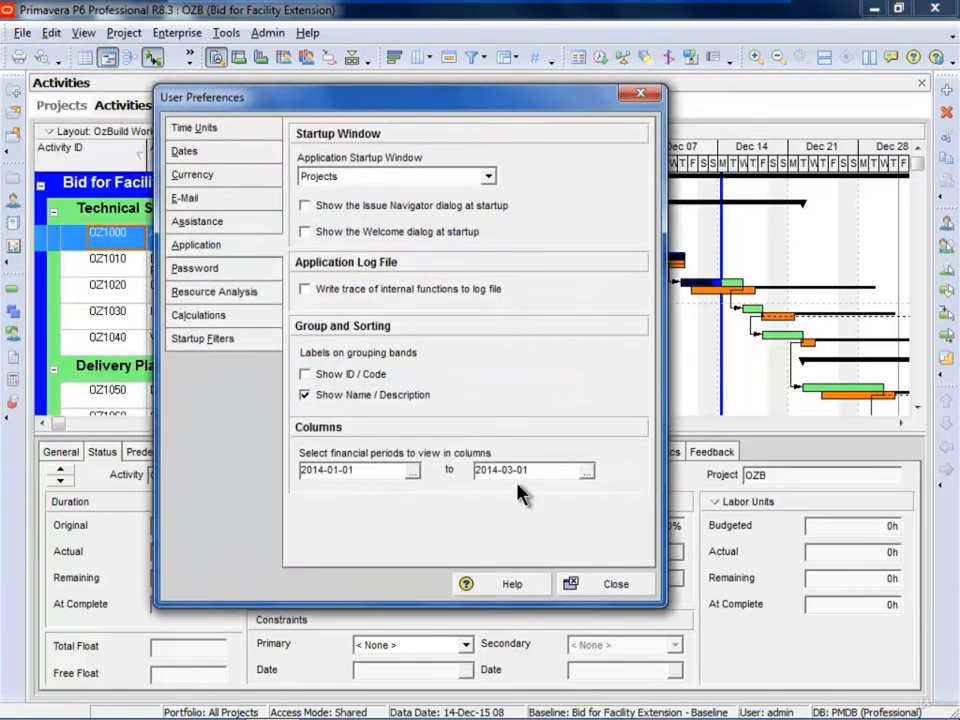
{"action": "left_click", "coordinate": [586, 471]}
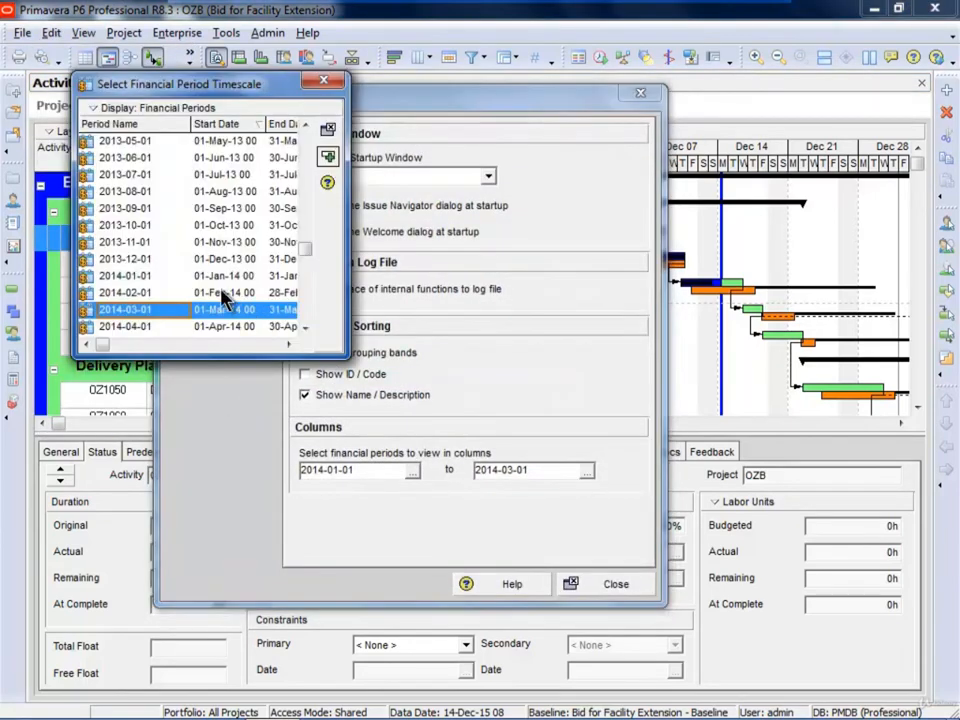
{"action": "left_click", "coordinate": [201, 277]}
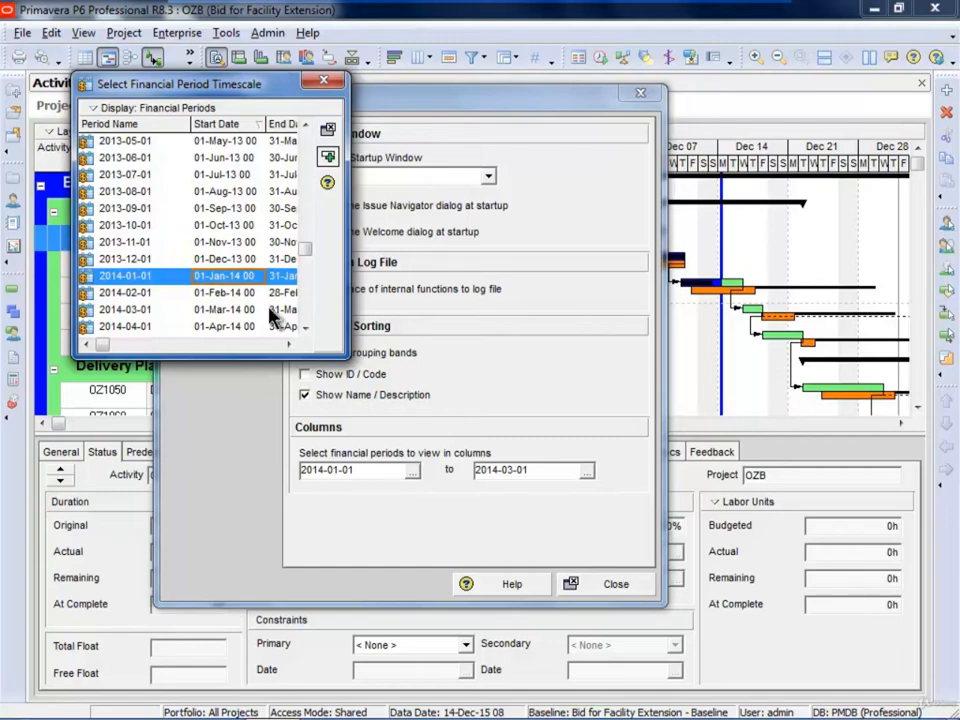
{"action": "left_click", "coordinate": [327, 156]}
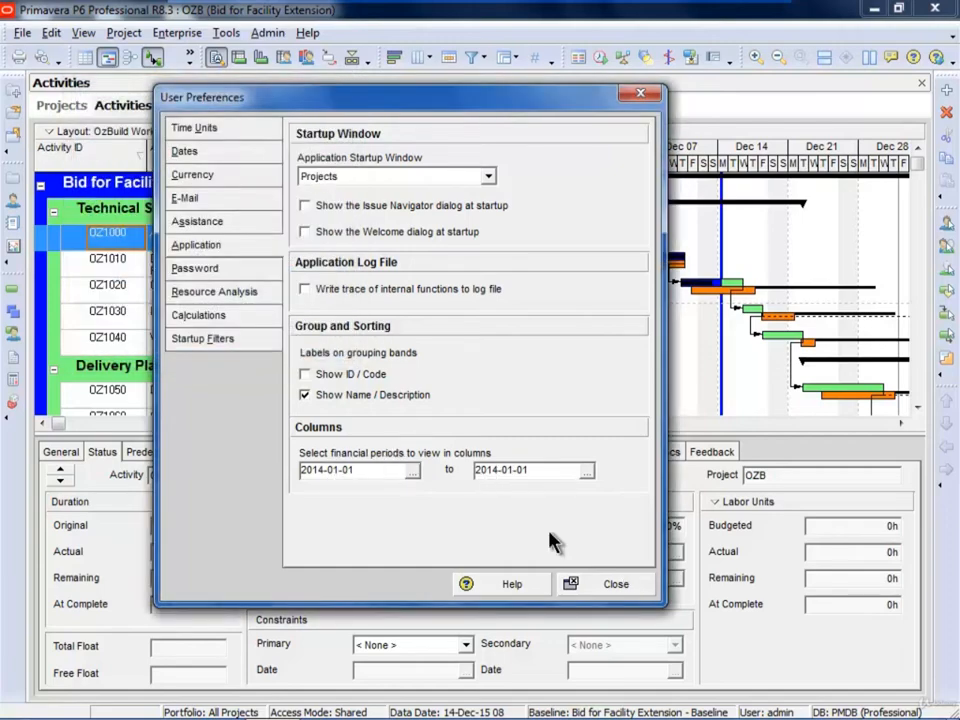
{"action": "left_click", "coordinate": [617, 586]}
Step: Reopen the column customization for the activities table and check the available Financial Period Value columns
{"action": "left_click", "coordinate": [418, 59]}
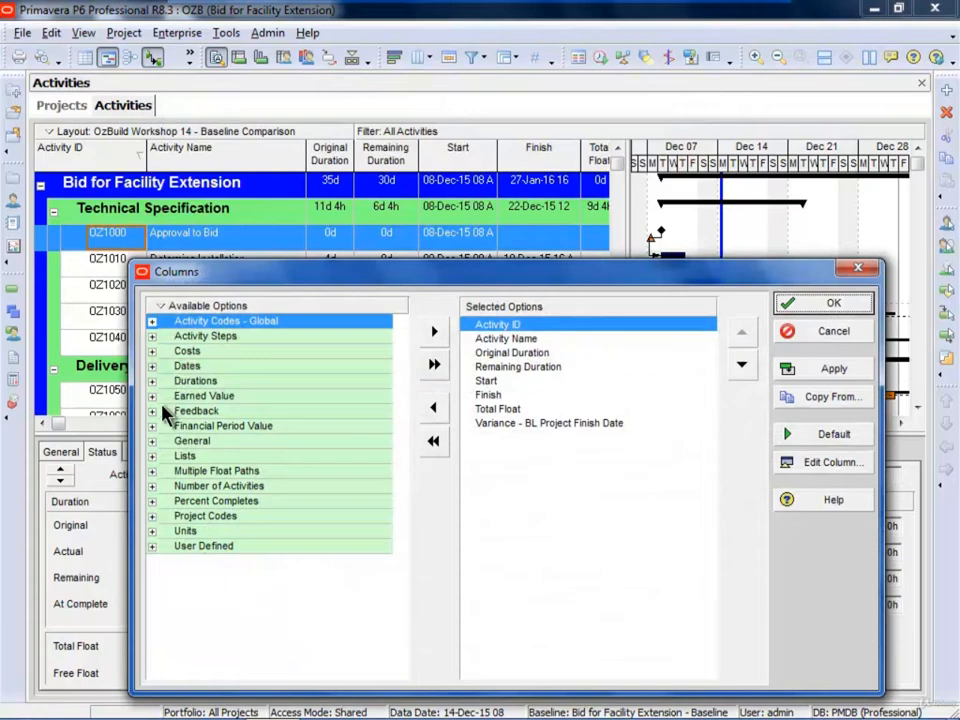
{"action": "left_click", "coordinate": [152, 426]}
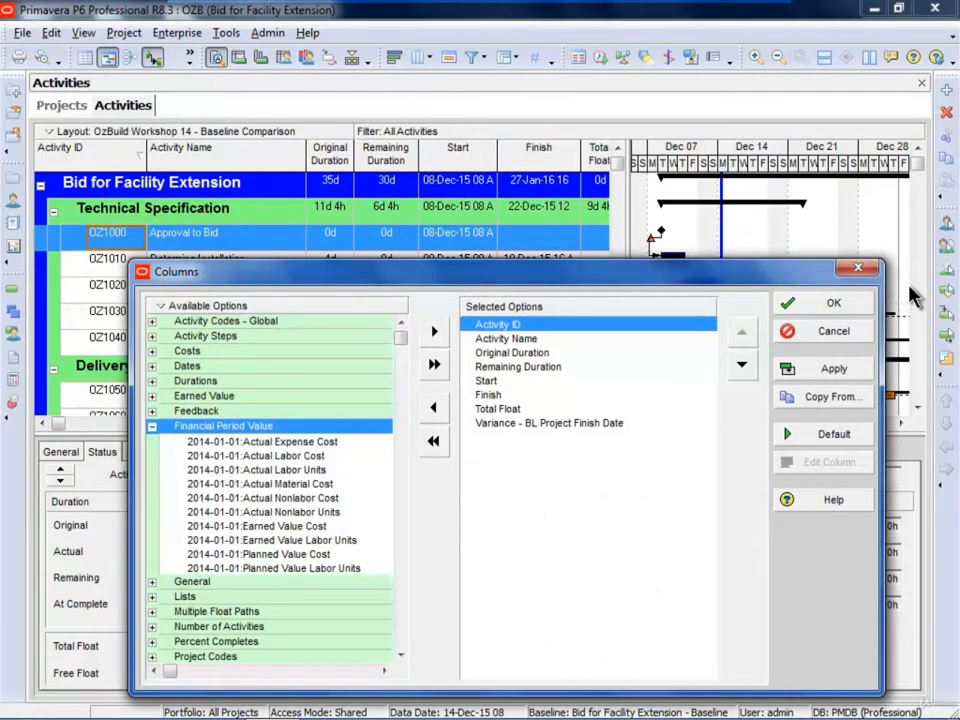
{"action": "left_click", "coordinate": [833, 302]}
Step: Reopen the user preferences, inspect the financial period fields and period list for the columns, and open the Password preferences
{"action": "left_click", "coordinate": [51, 32]}
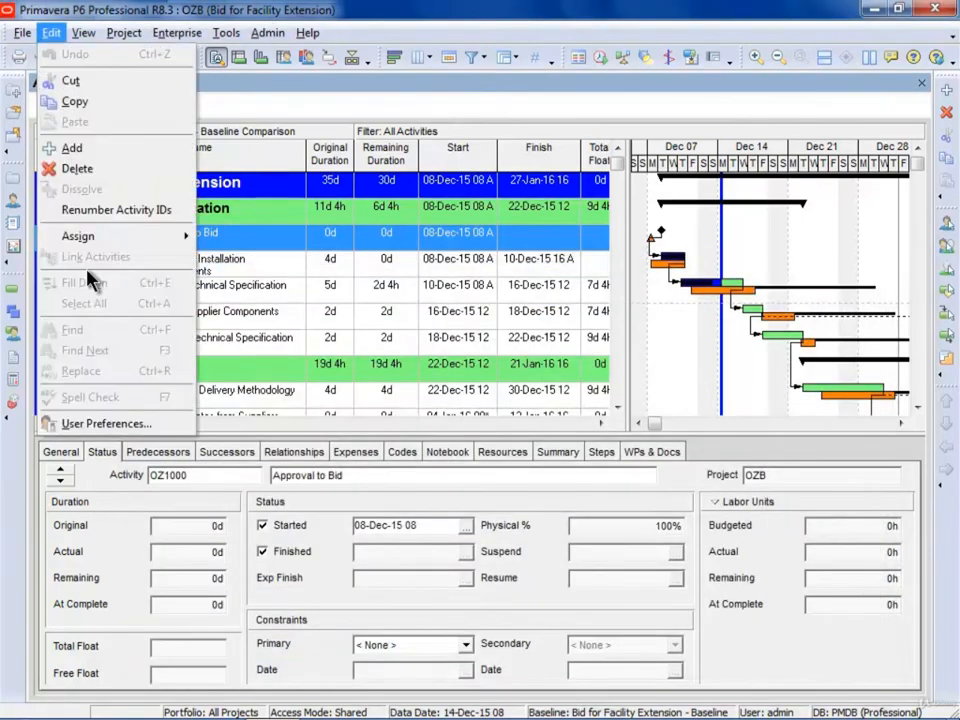
{"action": "left_click", "coordinate": [90, 422]}
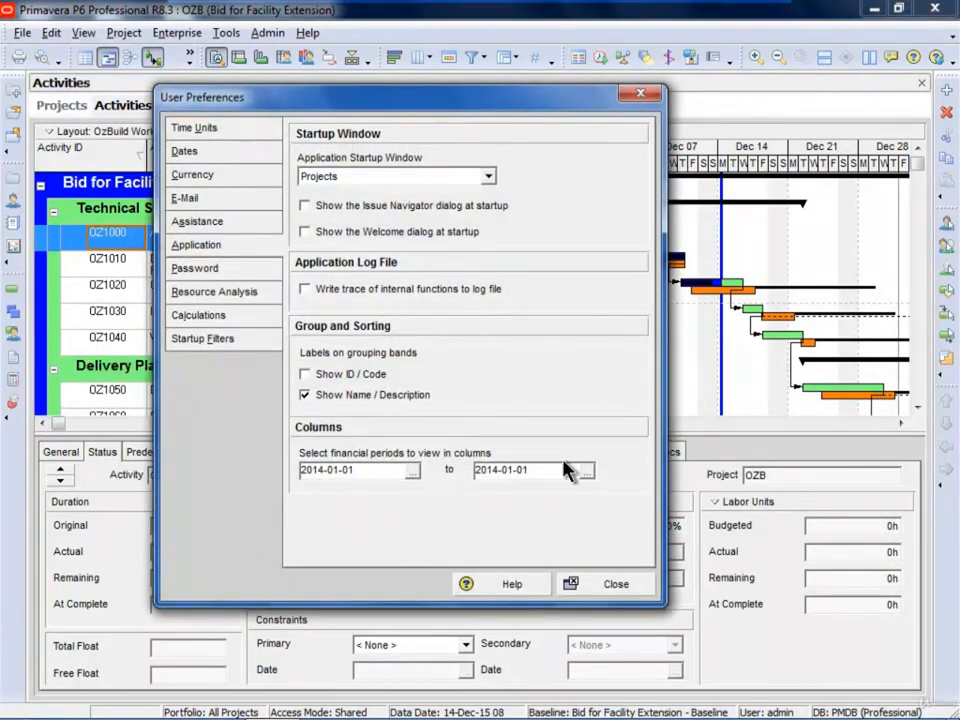
{"action": "left_click_drag", "start_coordinate": [553, 467], "coordinate": [424, 467]}
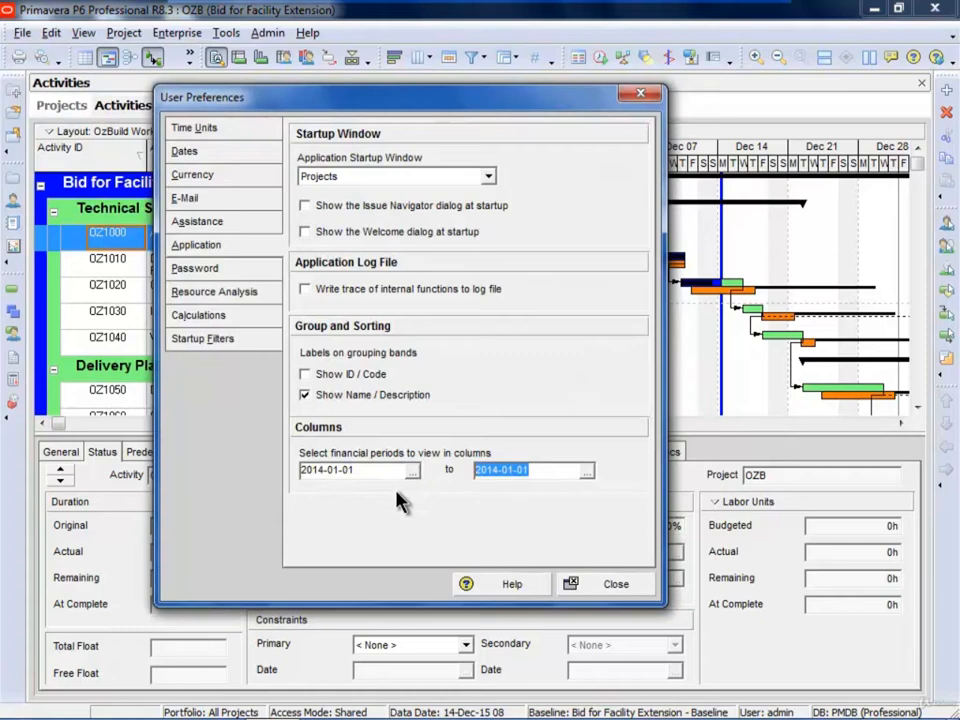
{"action": "left_click", "coordinate": [377, 470]}
{"action": "left_click", "coordinate": [587, 471]}
{"action": "left_click_drag", "start_coordinate": [309, 238], "coordinate": [305, 135]}
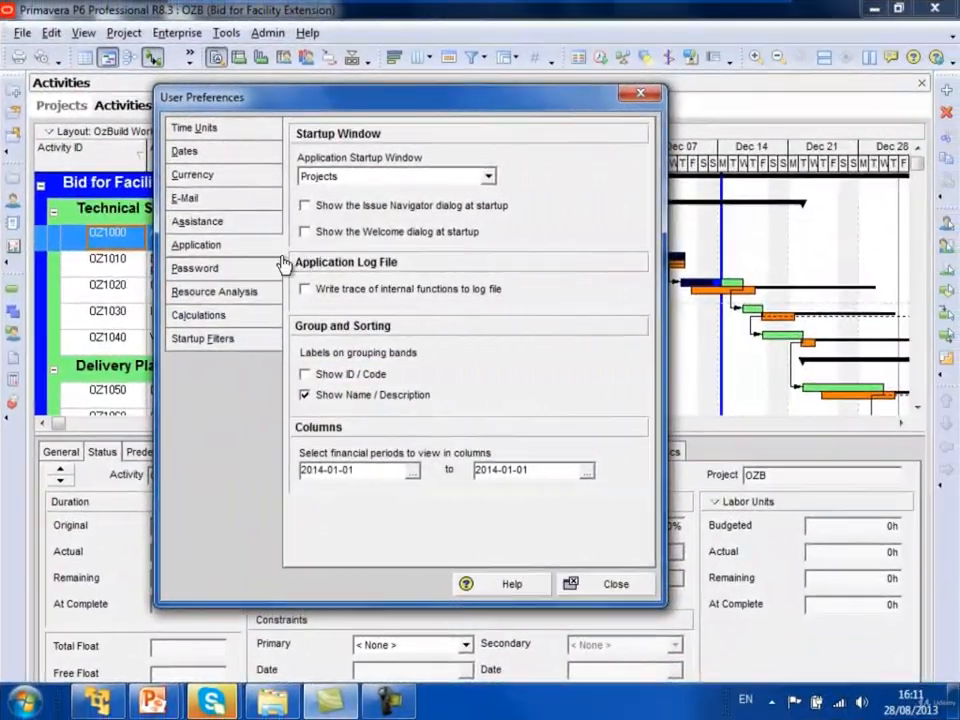
{"action": "left_click", "coordinate": [222, 270]}
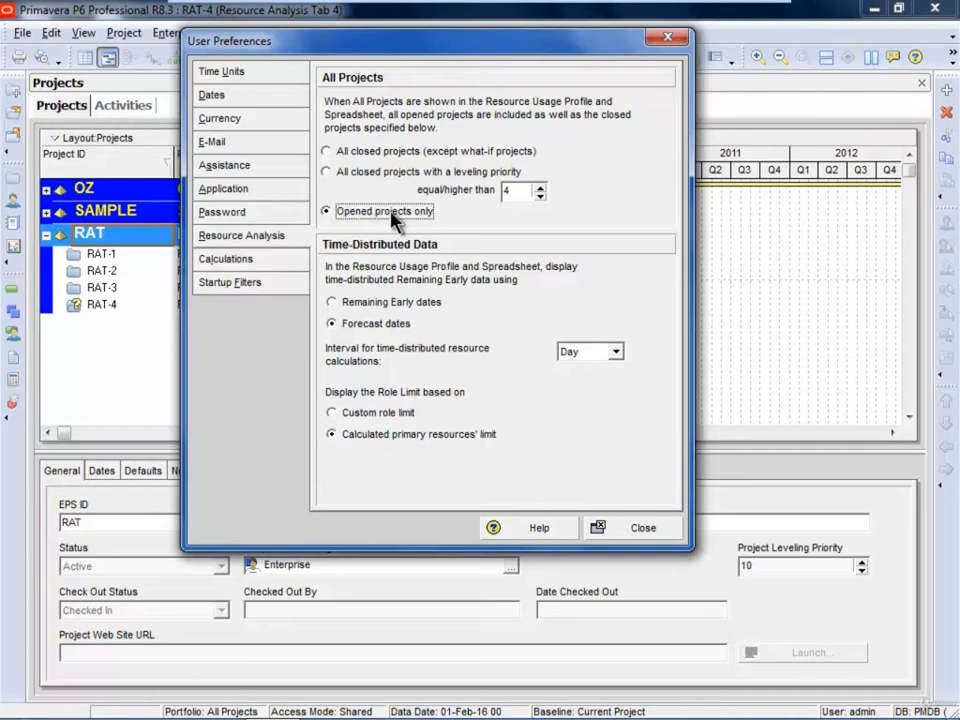
Step: In the Resource Analysis preferences, try all closed projects except what-if, and select all closed projects with a leveling priority equal/higher than 4
{"action": "left_click", "coordinate": [332, 152]}
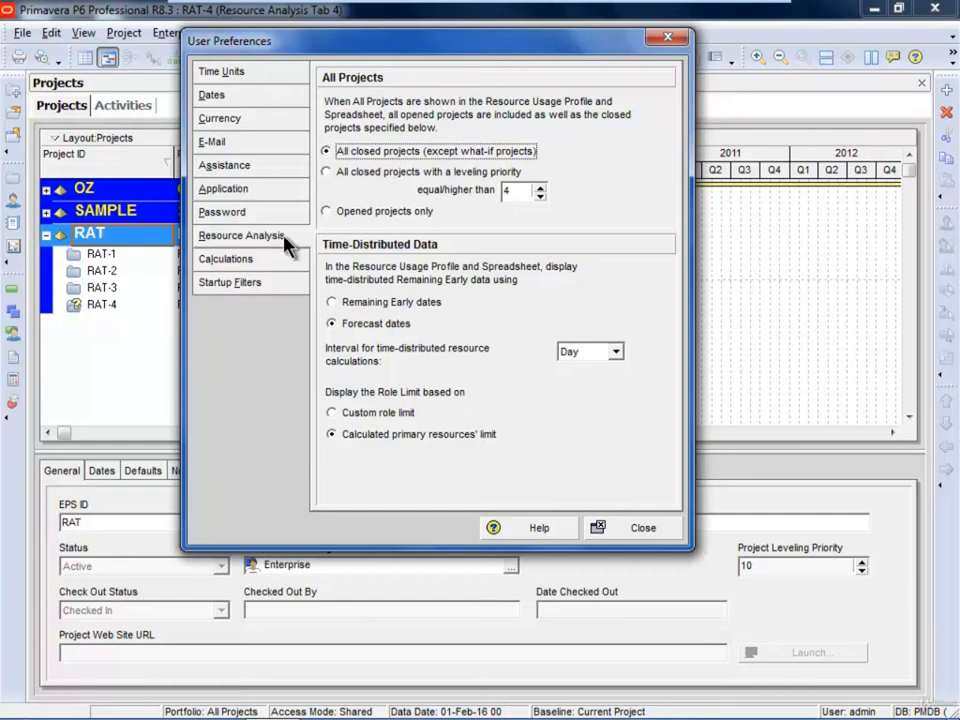
{"action": "left_click", "coordinate": [332, 174]}
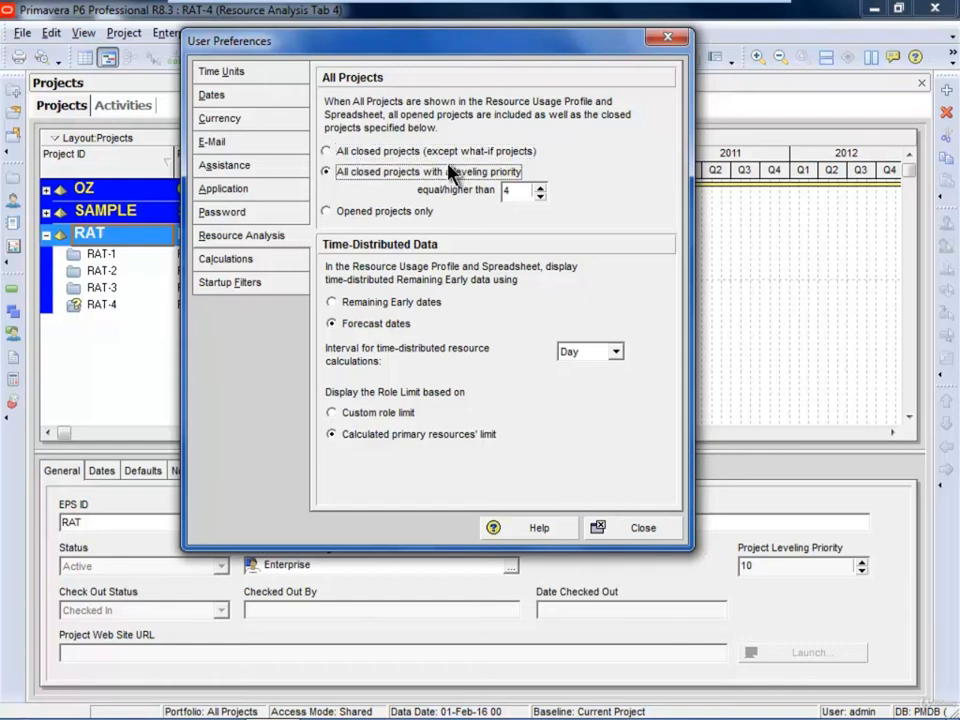
{"action": "left_click", "coordinate": [511, 192]}
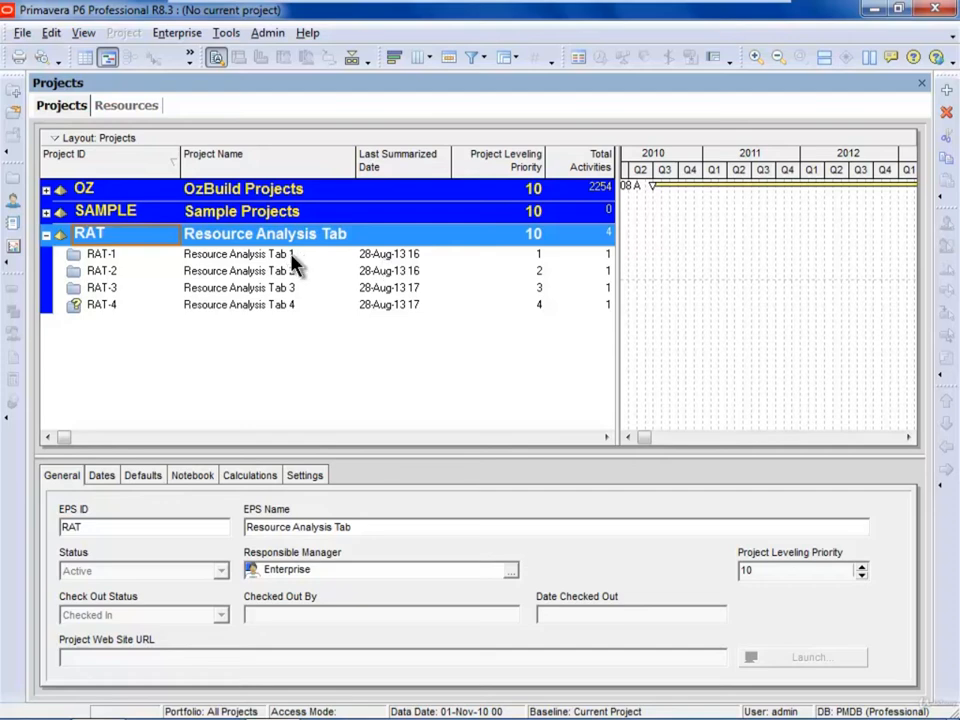
Step: Summarize the data of the four projects RAT-1 to RAT-4 under the Resource Analysis Tab node
{"action": "left_click", "coordinate": [259, 234]}
{"action": "left_click", "coordinate": [256, 260]}
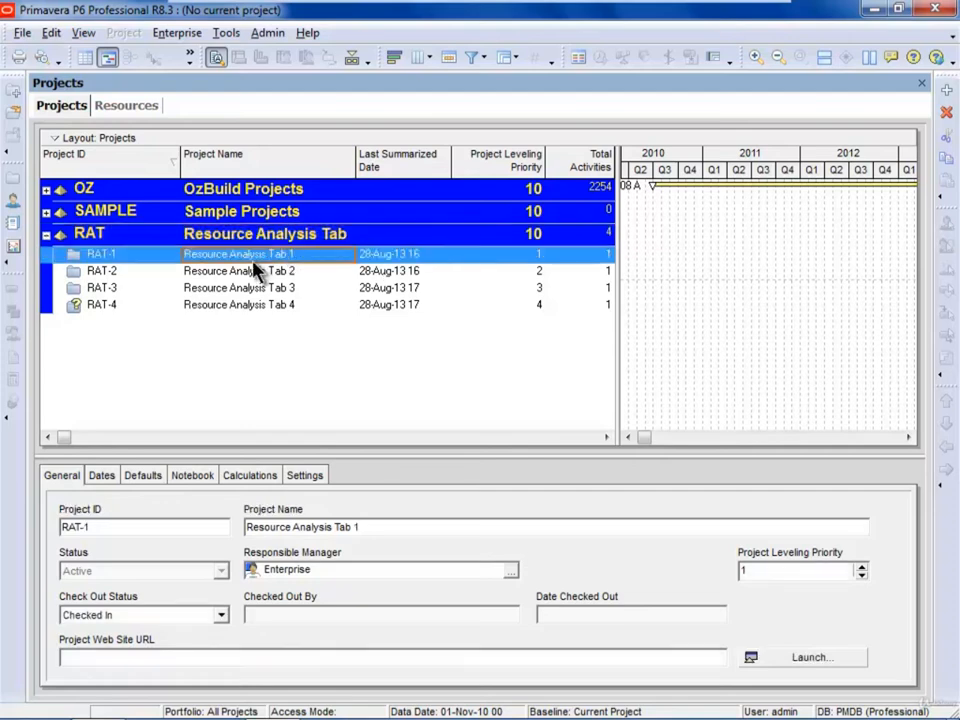
{"action": "left_click", "coordinate": [238, 304], "text": "shift"}
{"action": "right_click", "coordinate": [238, 304]}
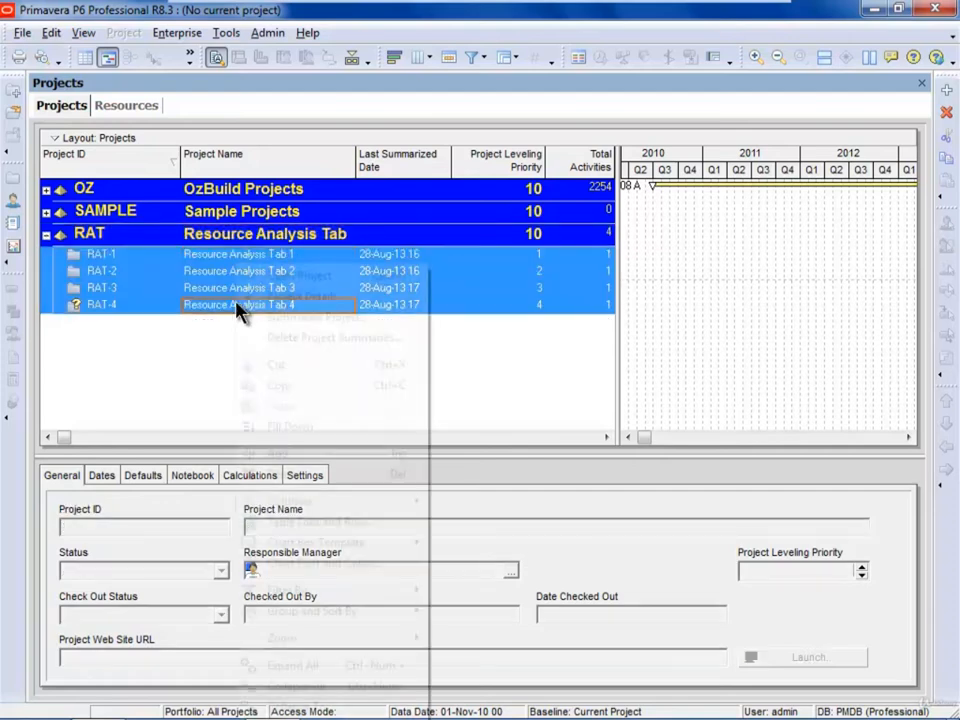
{"action": "left_click", "coordinate": [313, 318]}
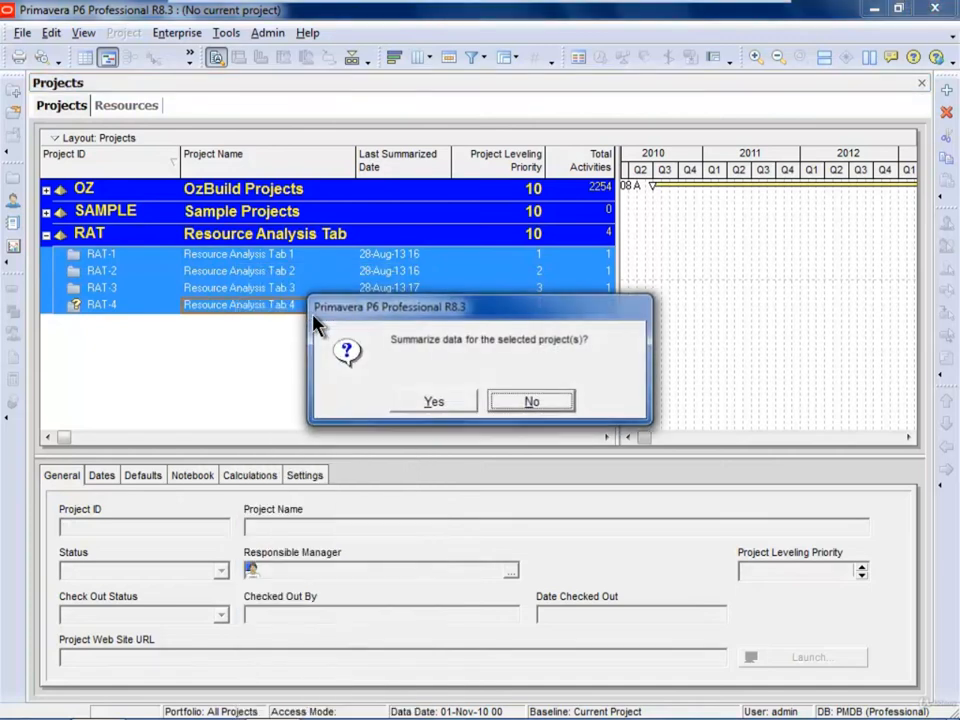
{"action": "left_click", "coordinate": [442, 402]}
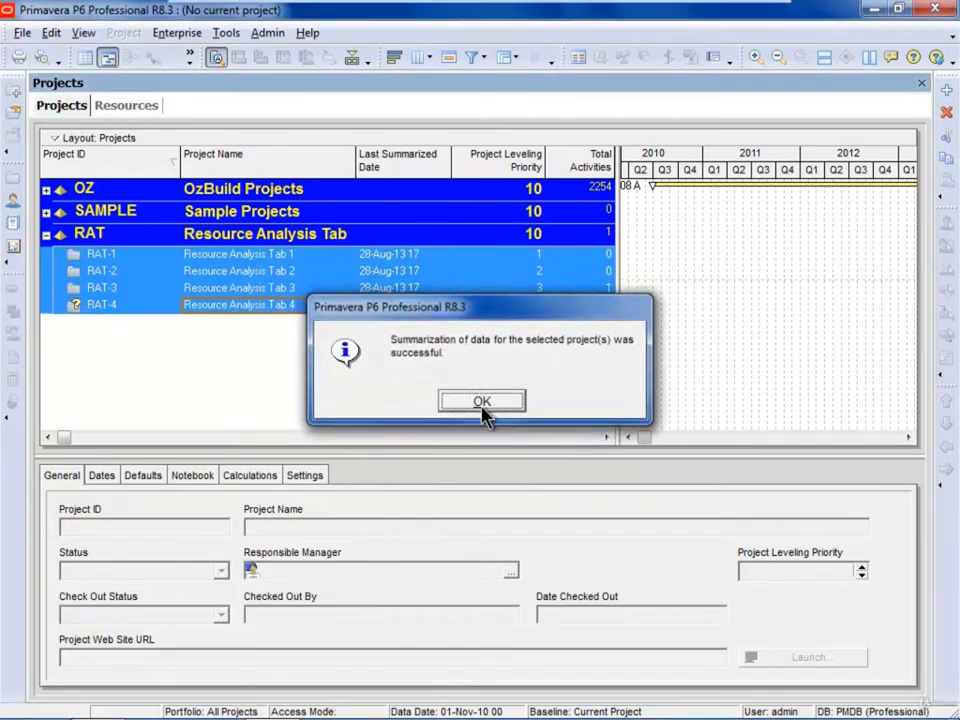
{"action": "left_click", "coordinate": [482, 402]}
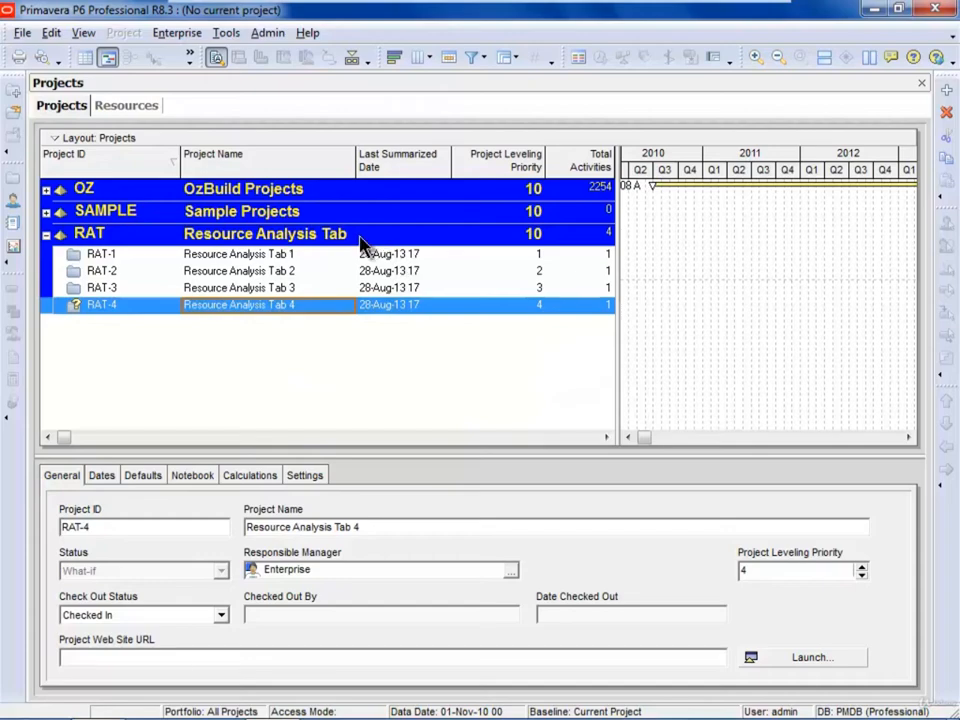
Step: Open all projects under the RAT Resource Analysis Tab node together
{"action": "left_click", "coordinate": [363, 236]}
{"action": "right_click", "coordinate": [363, 237]}
{"action": "left_click", "coordinate": [397, 250]}
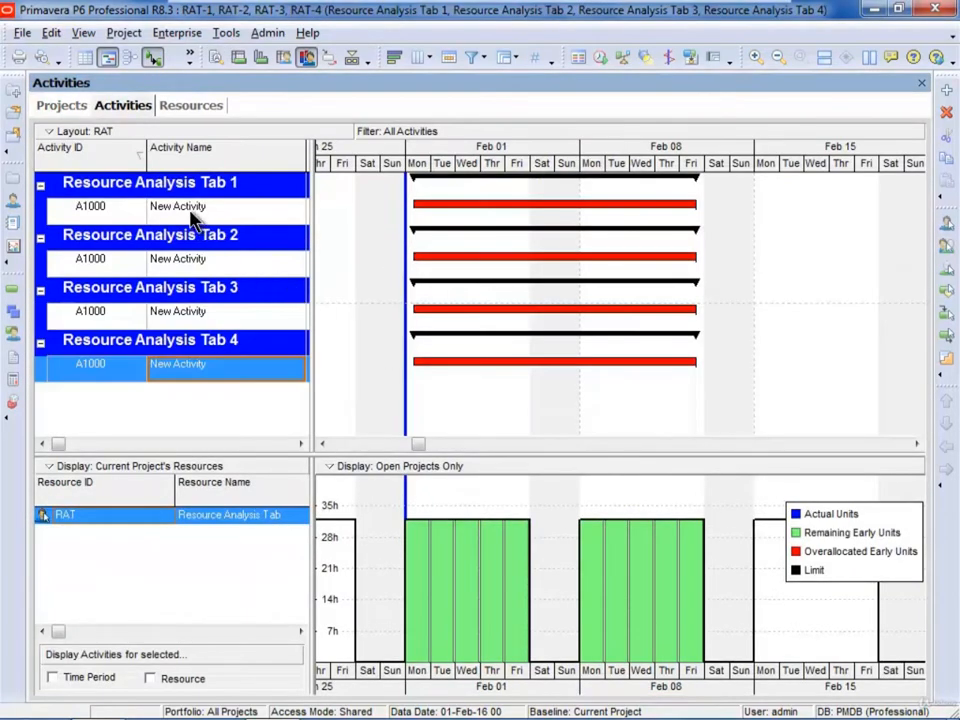
Step: Show the activity details and review the resource assignments of the activities in Resource Analysis Tab 1, 3 and 4
{"action": "left_click", "coordinate": [191, 210]}
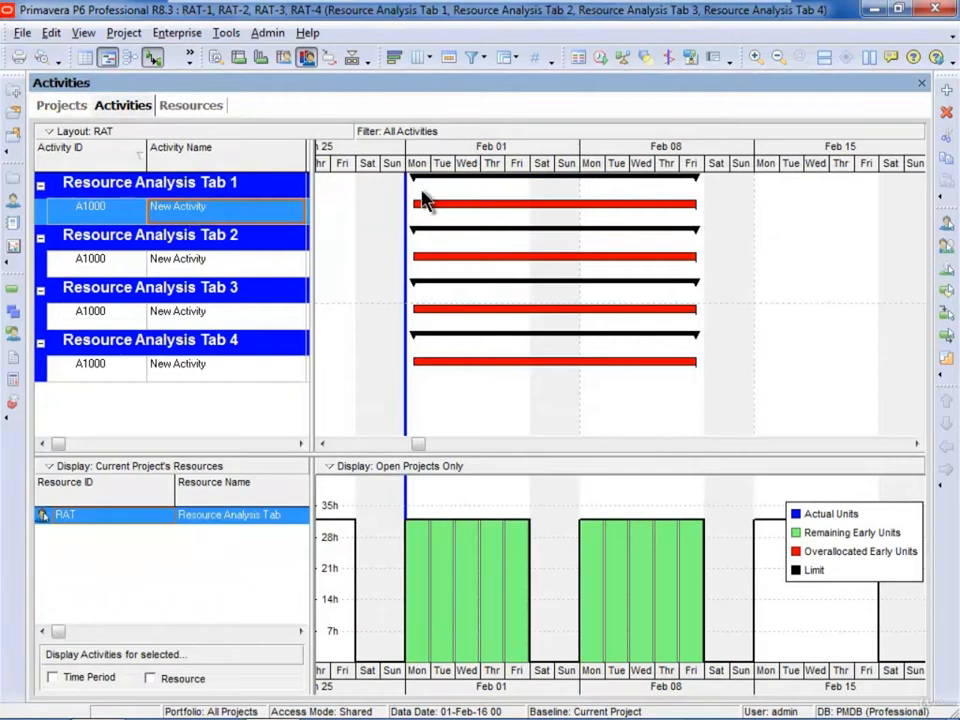
{"action": "left_click", "coordinate": [217, 60]}
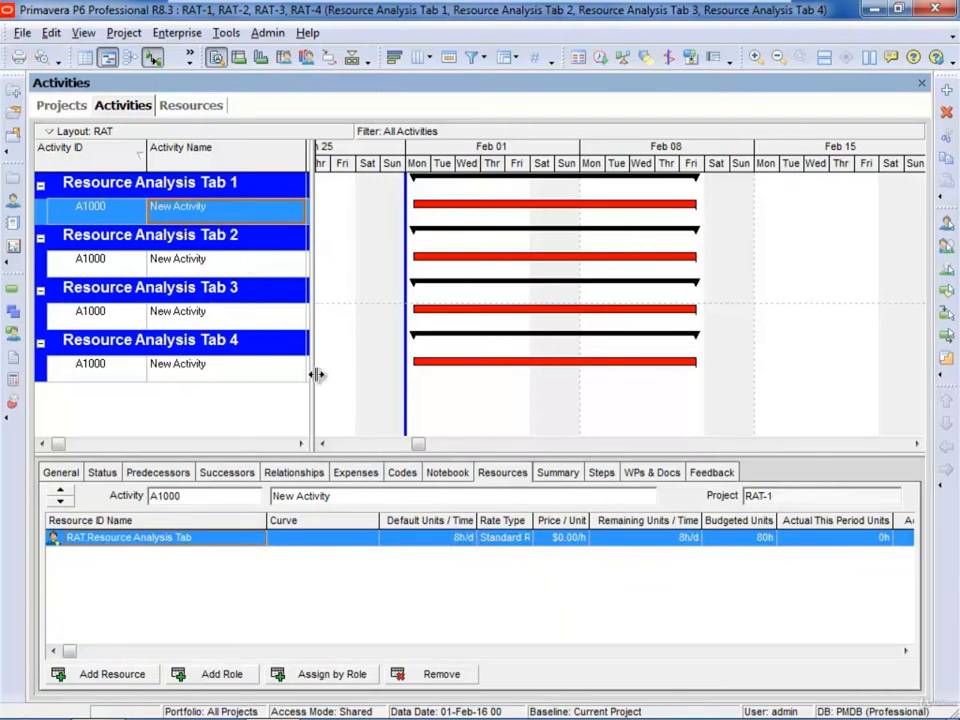
{"action": "left_click", "coordinate": [238, 311]}
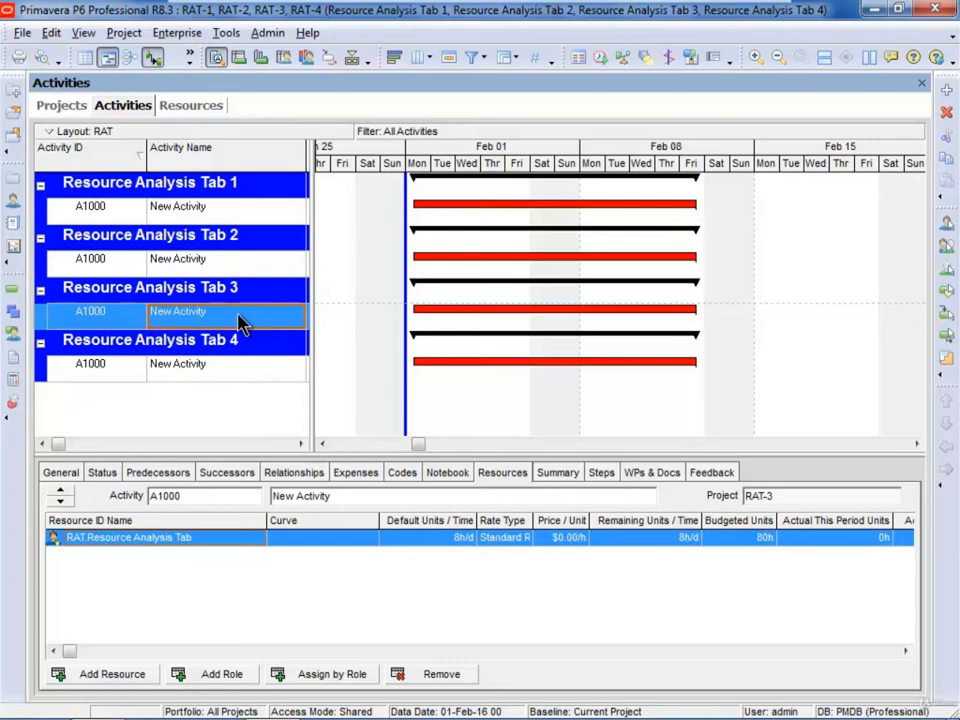
{"action": "left_click", "coordinate": [245, 366]}
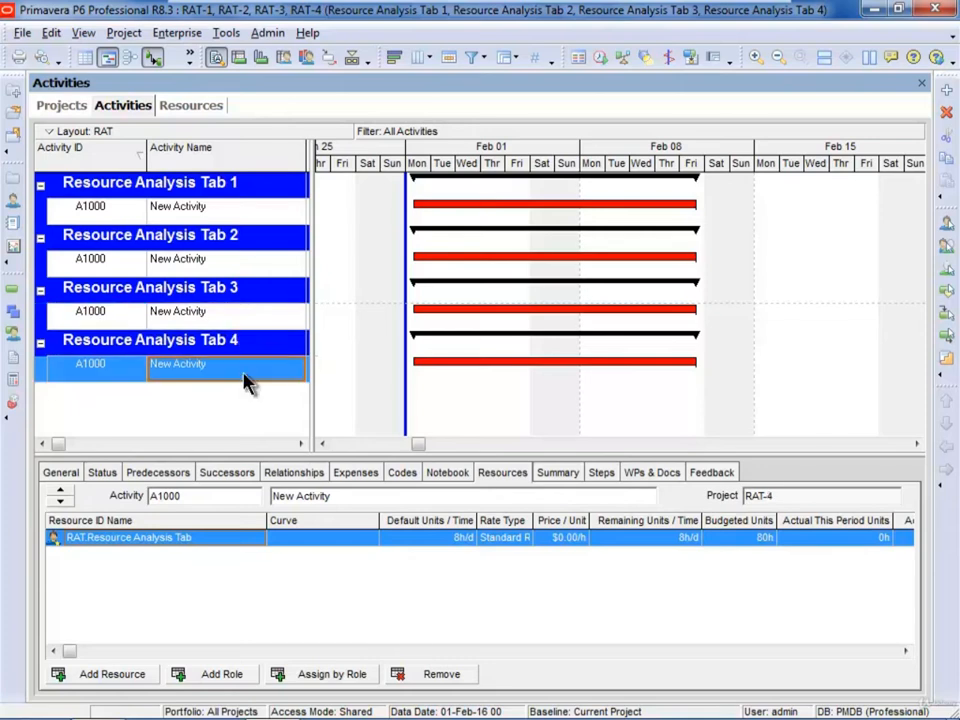
Step: Show the activity usage profile for all four projects' activities combined, and for the Tab 2, 3 and 4 activities individually
{"action": "left_click", "coordinate": [260, 58]}
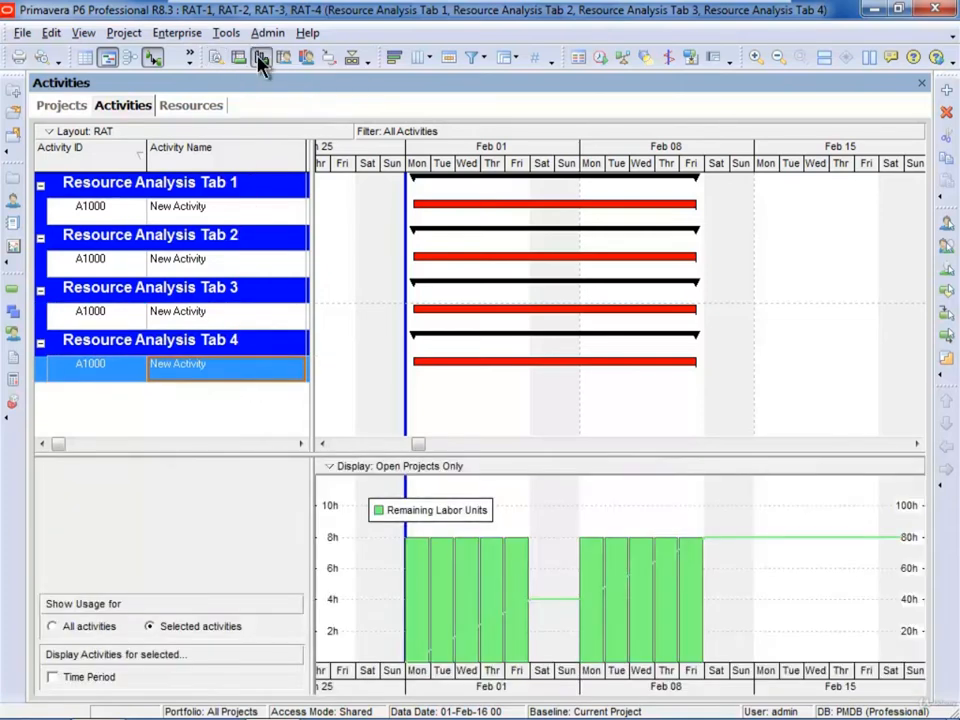
{"action": "left_click", "coordinate": [257, 206], "text": "shift"}
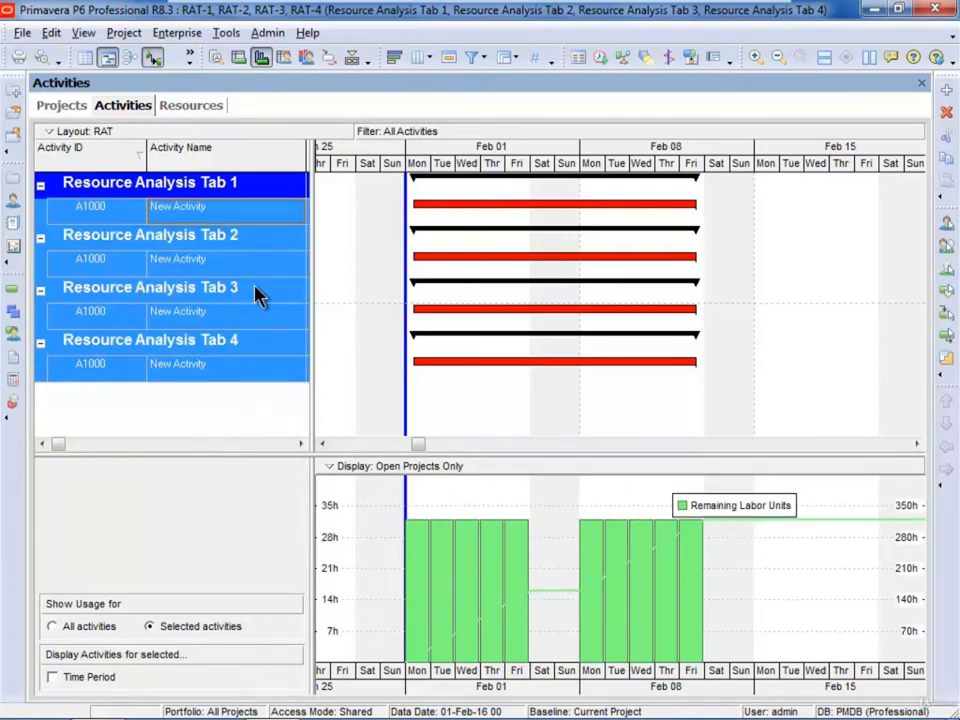
{"action": "left_click", "coordinate": [189, 260]}
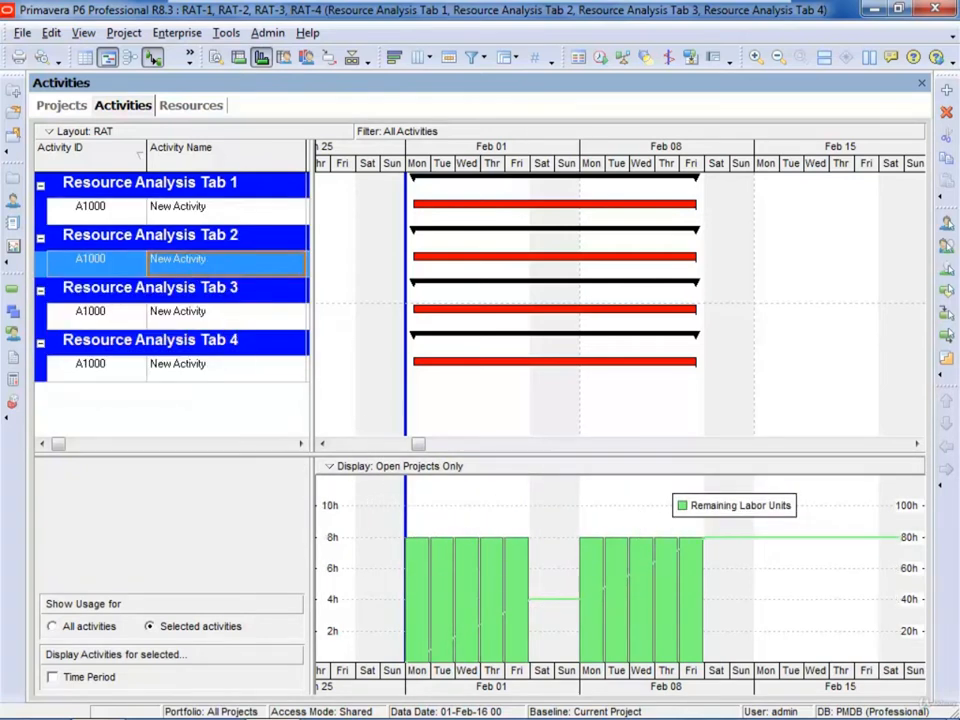
{"action": "left_click", "coordinate": [226, 315]}
{"action": "left_click", "coordinate": [233, 363]}
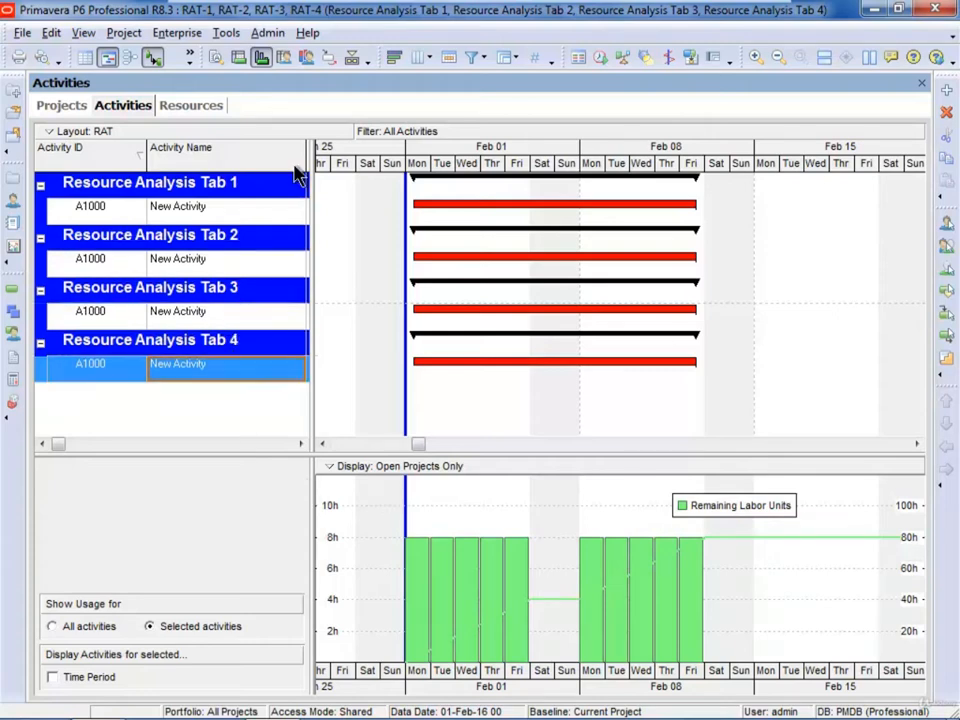
Step: Display the resource usage profile, move its legend clear of the usage bars, and check the RAT resource's max units per time
{"action": "left_click", "coordinate": [307, 60]}
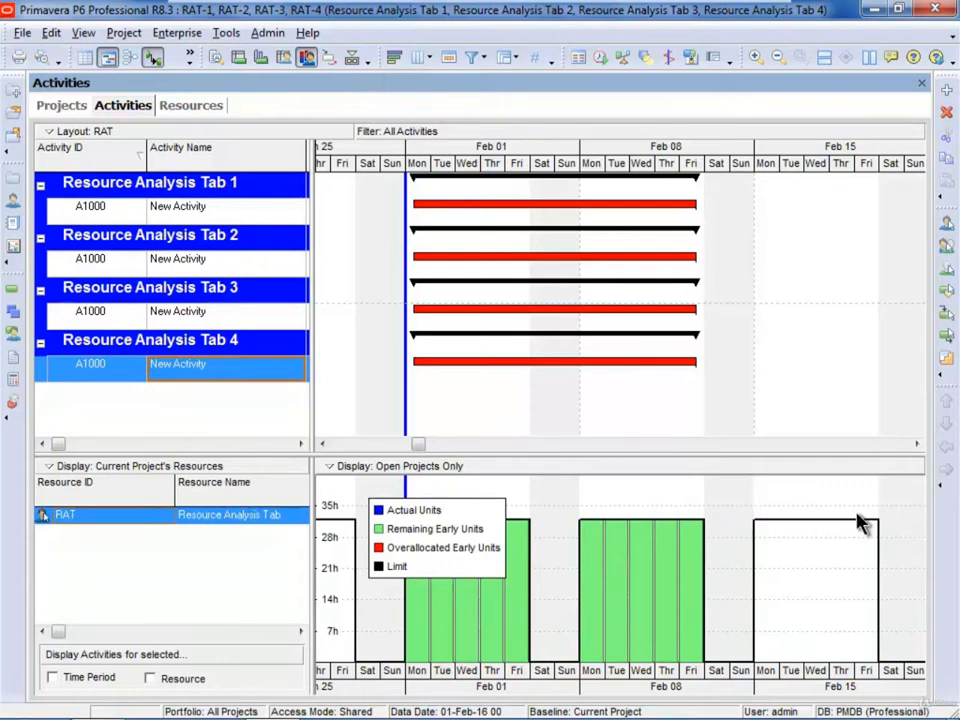
{"action": "left_click_drag", "start_coordinate": [508, 519], "coordinate": [830, 505]}
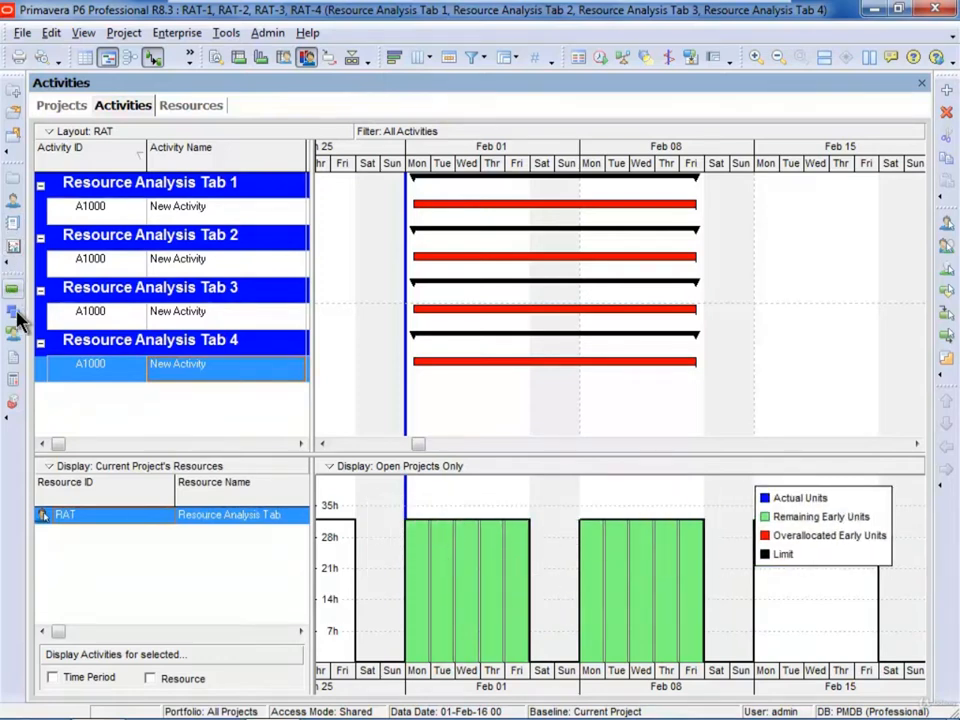
{"action": "left_click", "coordinate": [11, 204]}
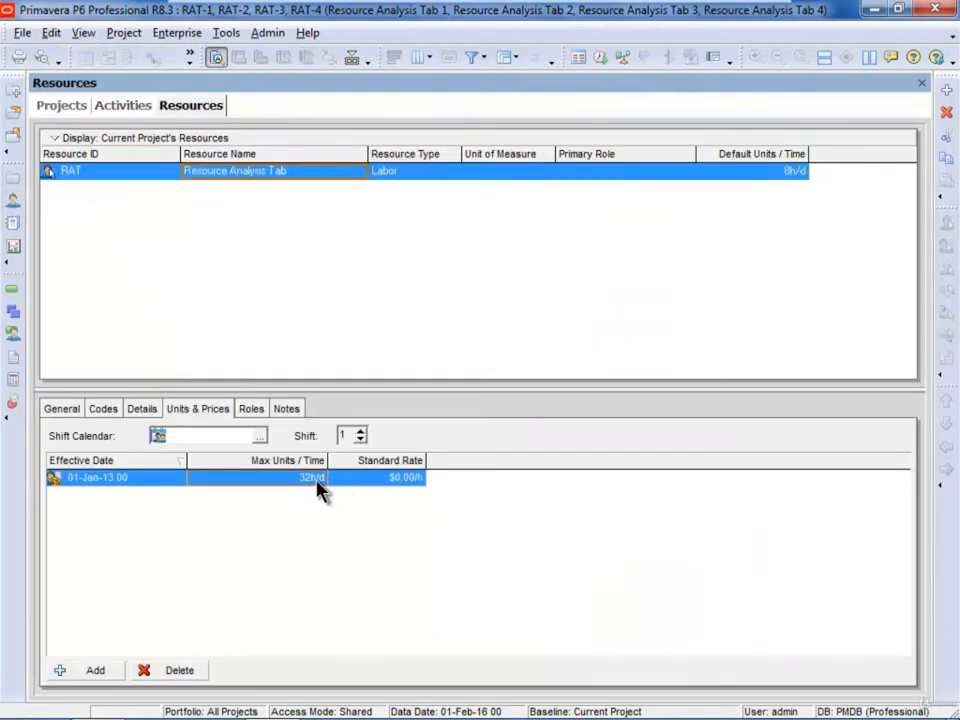
{"action": "left_click", "coordinate": [13, 308]}
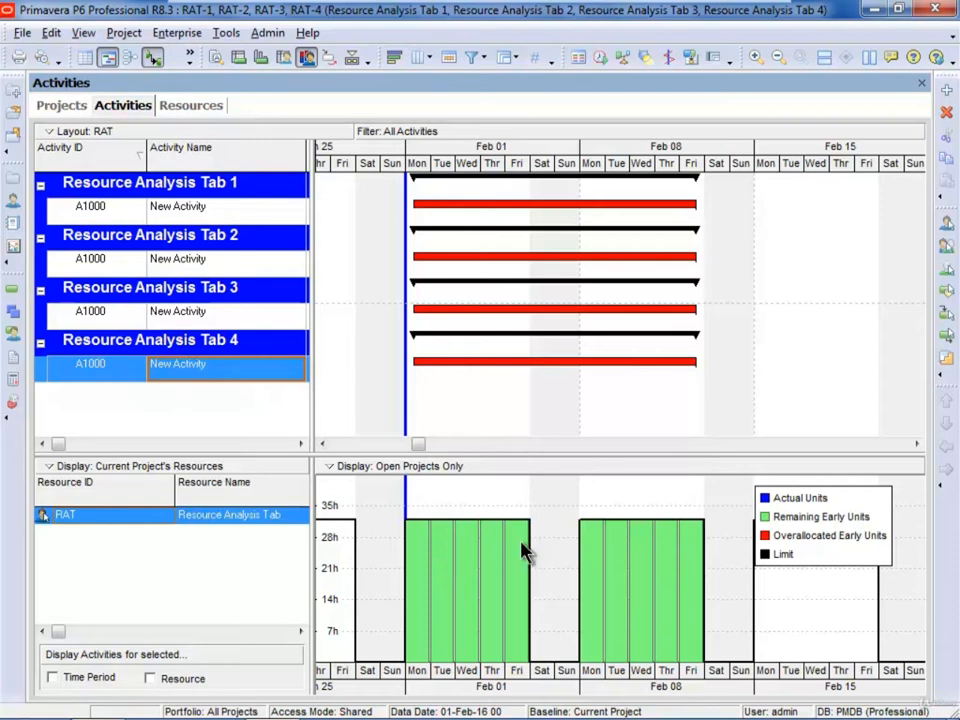
Step: Set the RAT resource's max units per time to 24h/d and return to the activities' resource usage profile
{"action": "left_click", "coordinate": [13, 200]}
{"action": "left_click", "coordinate": [300, 478]}
{"action": "left_click", "coordinate": [199, 478]}
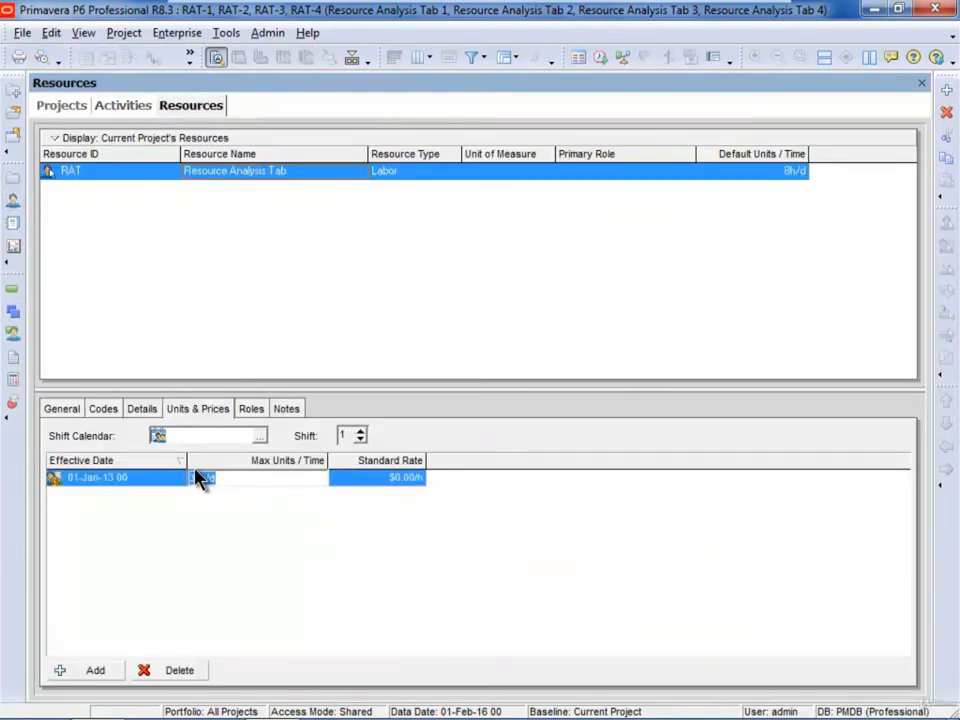
{"action": "type", "text": "24"}
{"action": "key", "text": "Return"}
{"action": "left_click", "coordinate": [13, 290]}
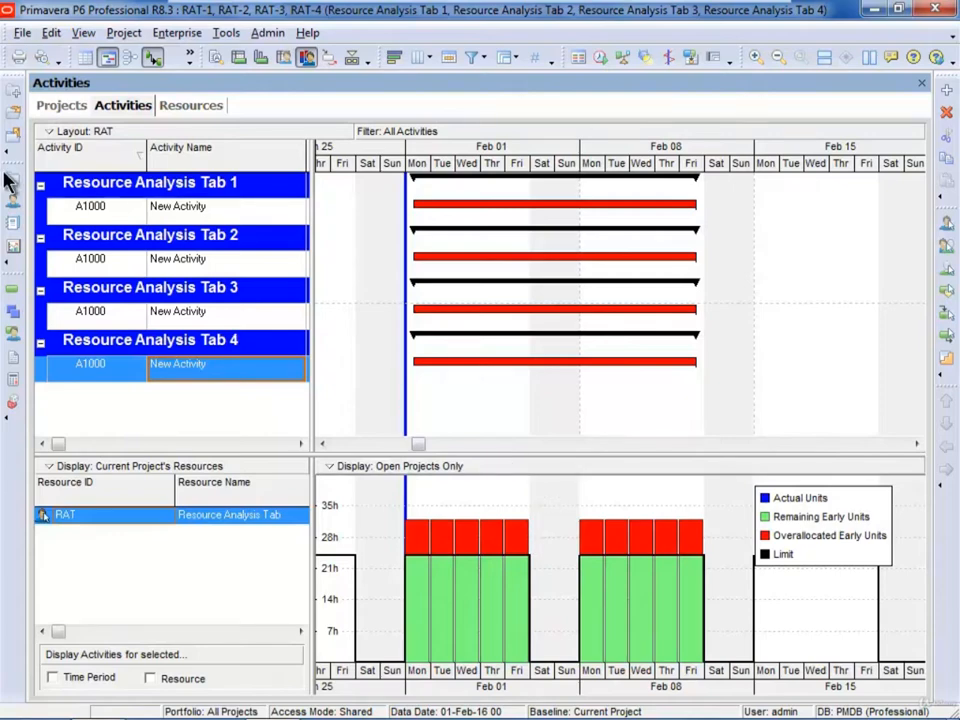
Step: Open only the RAT-1 project, Resource Analysis Tab 1
{"action": "left_click", "coordinate": [13, 134]}
{"action": "left_click", "coordinate": [176, 259]}
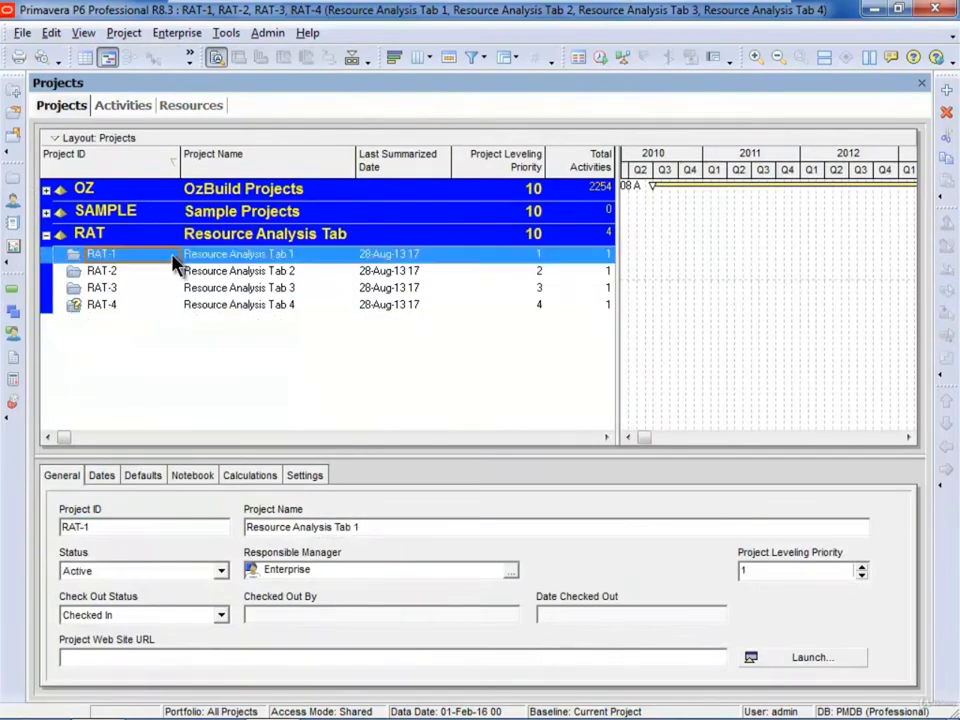
{"action": "right_click", "coordinate": [182, 252]}
{"action": "left_click", "coordinate": [226, 257]}
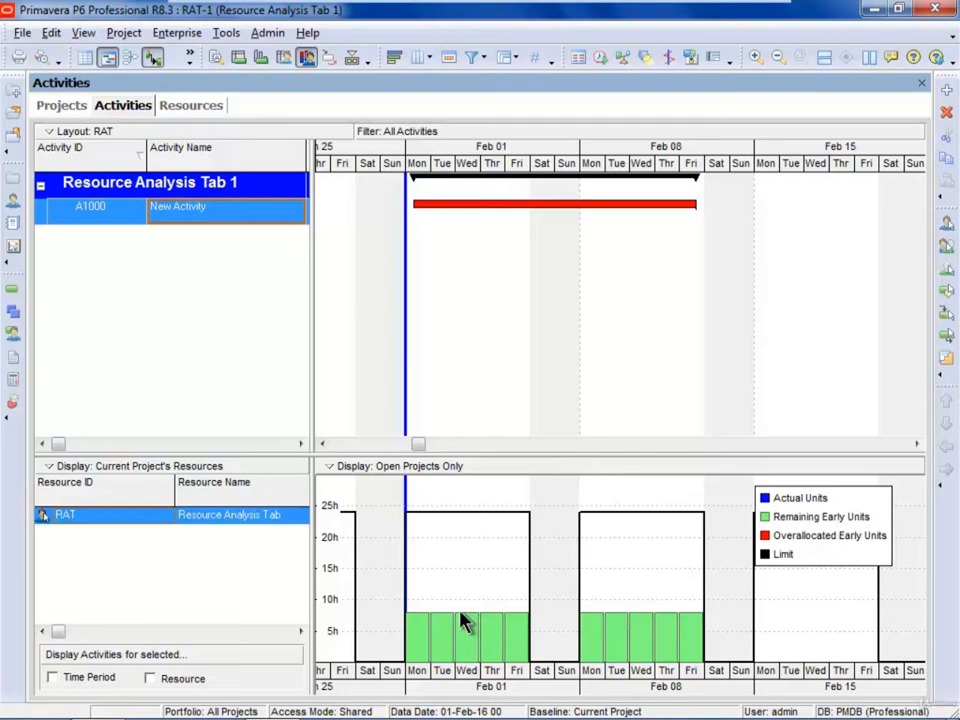
Step: Set the Resource Analysis preference to opened projects only, shrink the timescale, and check the usage profile's open-projects and all-projects display
{"action": "left_click", "coordinate": [50, 32]}
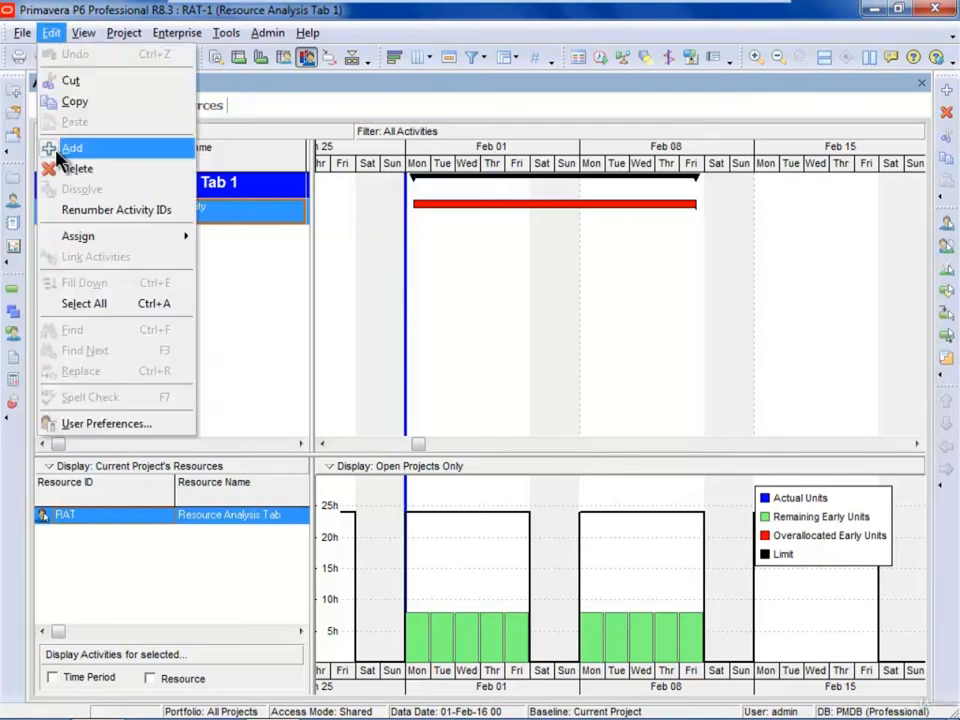
{"action": "left_click", "coordinate": [106, 424]}
{"action": "left_click", "coordinate": [312, 268]}
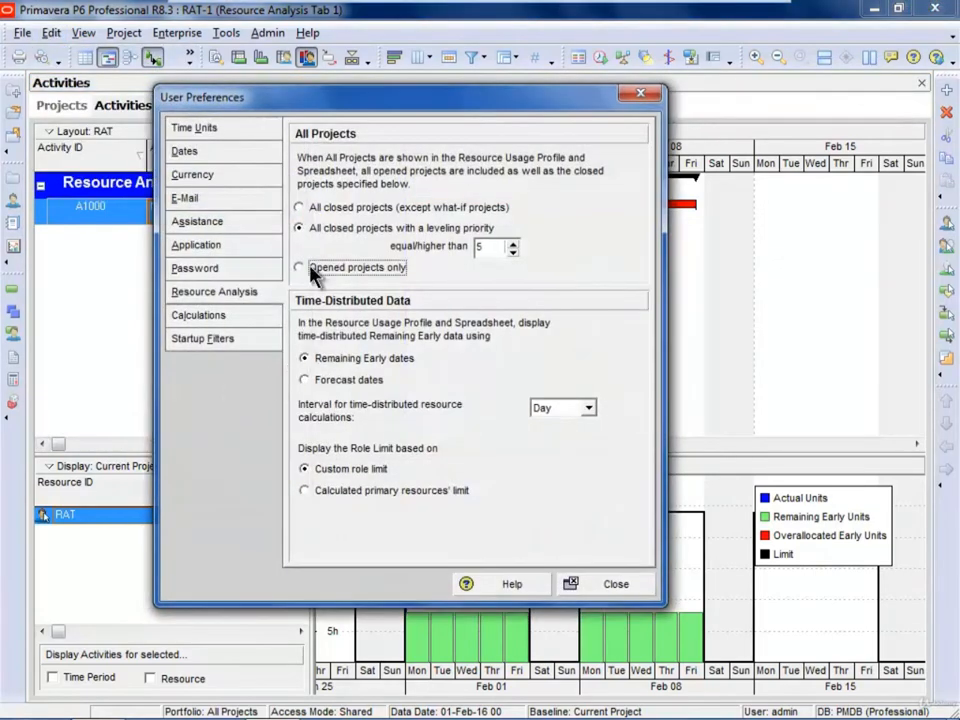
{"action": "left_click", "coordinate": [612, 588]}
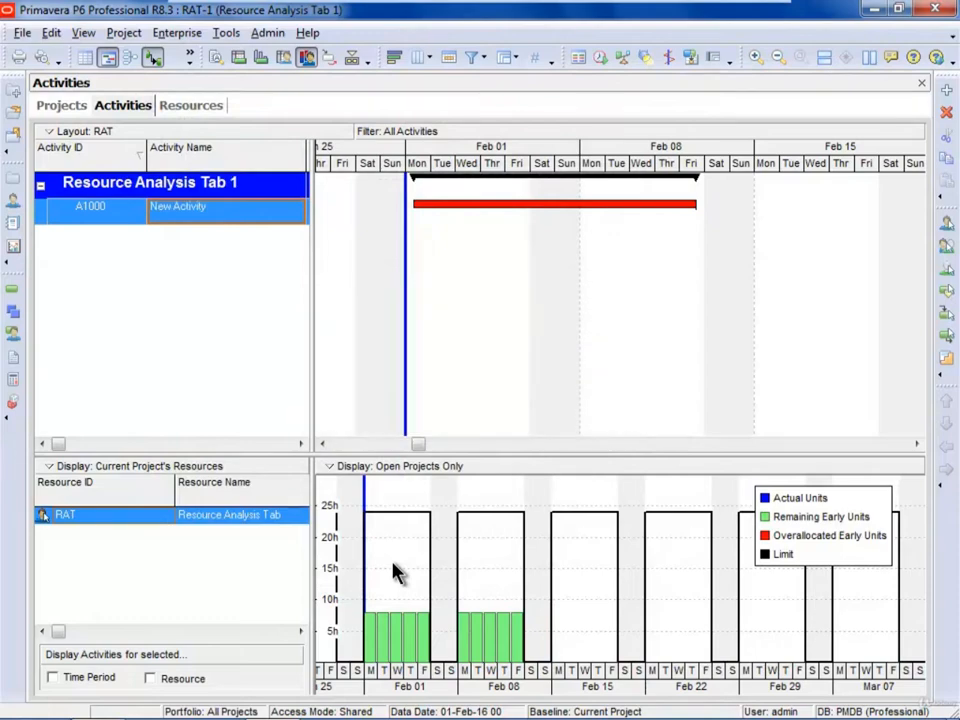
{"action": "left_click", "coordinate": [322, 444]}
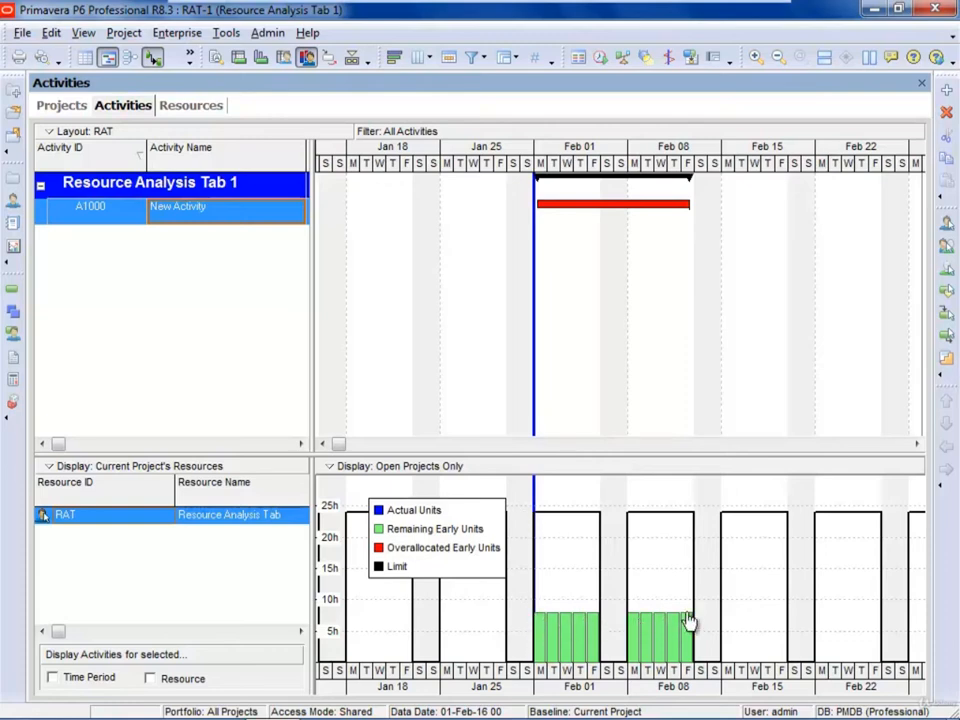
{"action": "left_click", "coordinate": [328, 466]}
{"action": "left_click", "coordinate": [370, 488]}
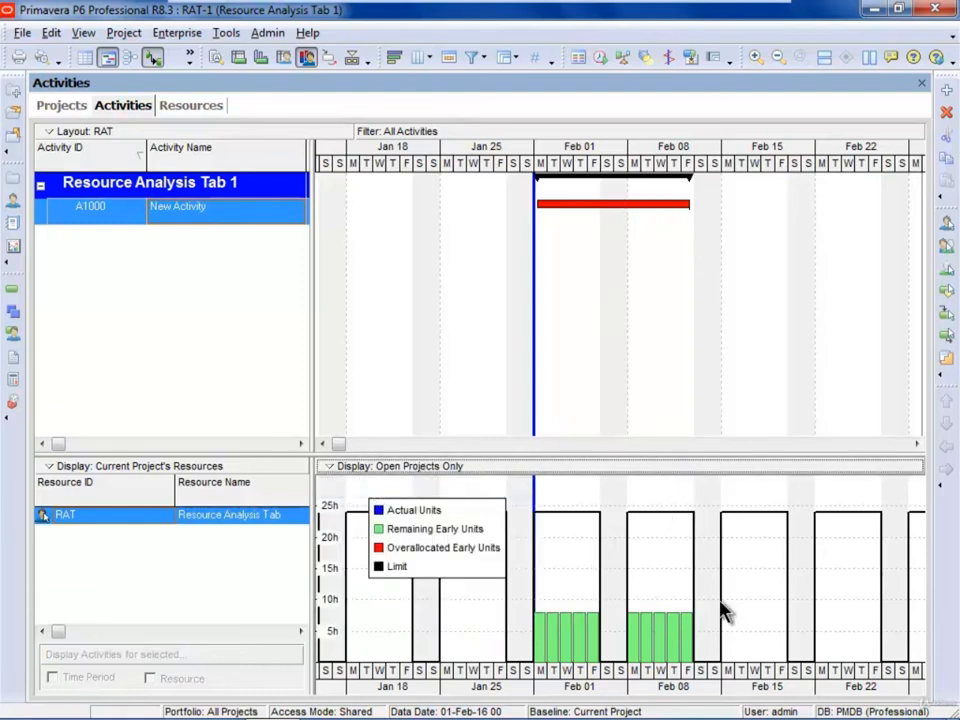
Step: Set the Resource Analysis preference to include all closed projects with a leveling priority equal/higher than 2
{"action": "left_click", "coordinate": [50, 32]}
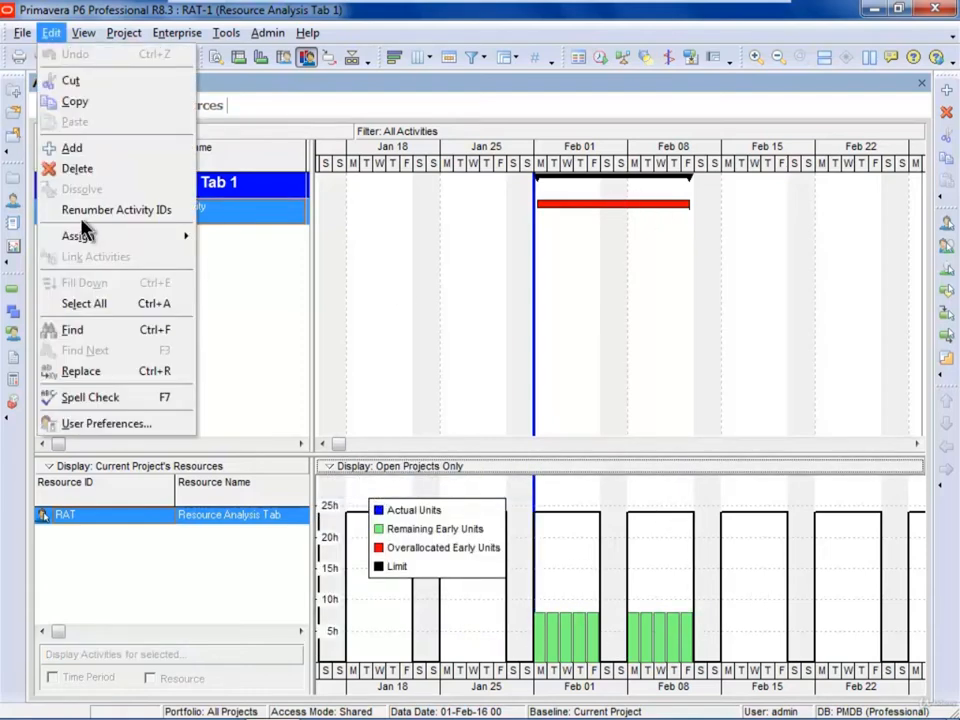
{"action": "left_click", "coordinate": [90, 422]}
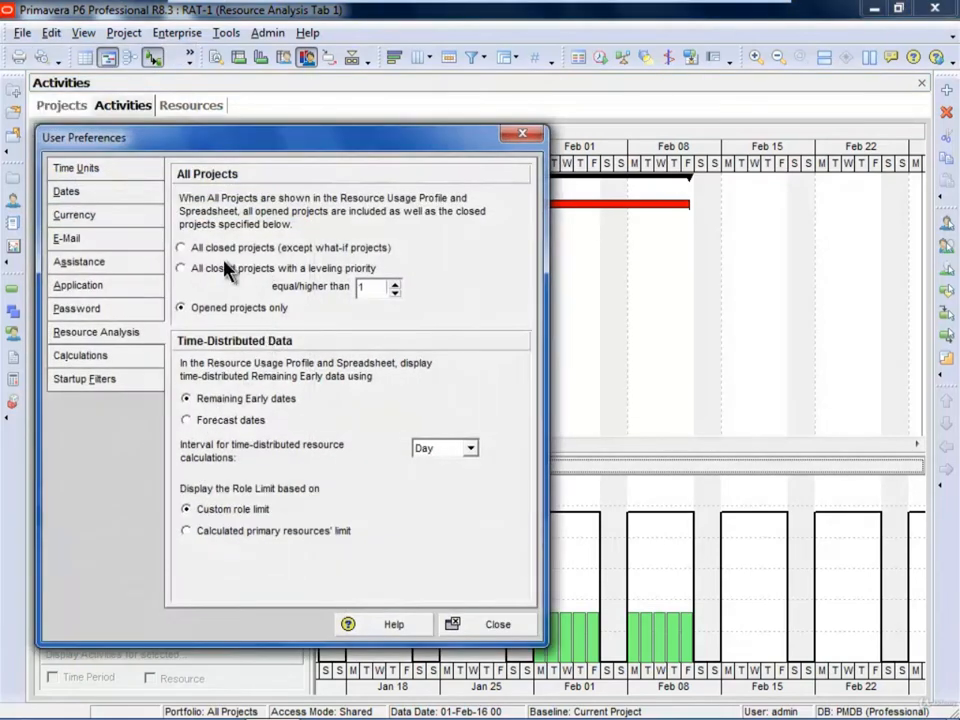
{"action": "left_click", "coordinate": [195, 268]}
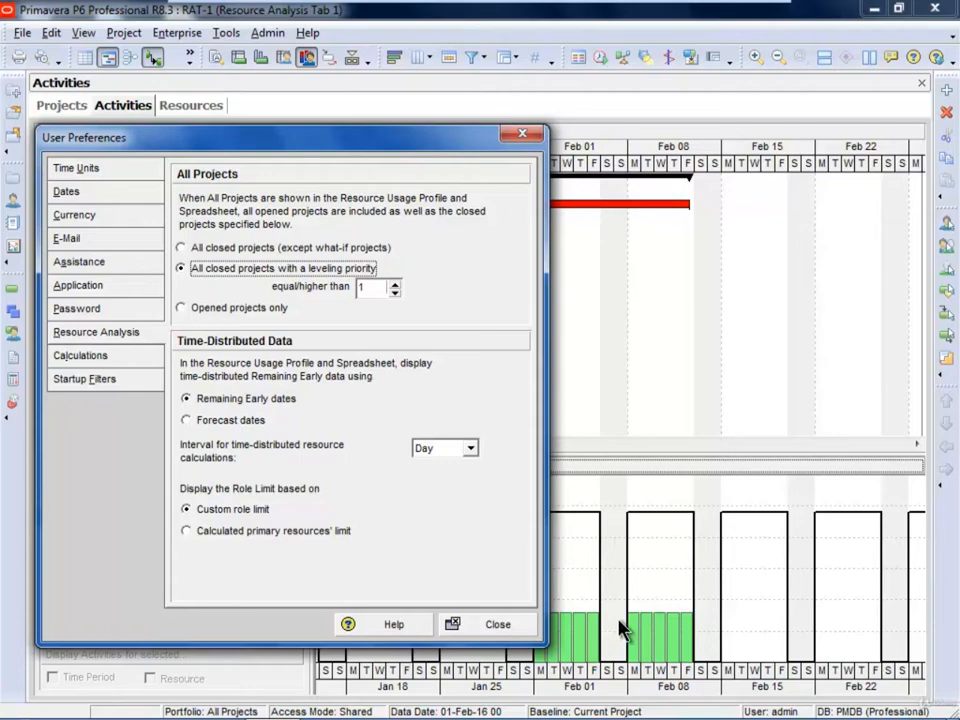
{"action": "left_click", "coordinate": [395, 284]}
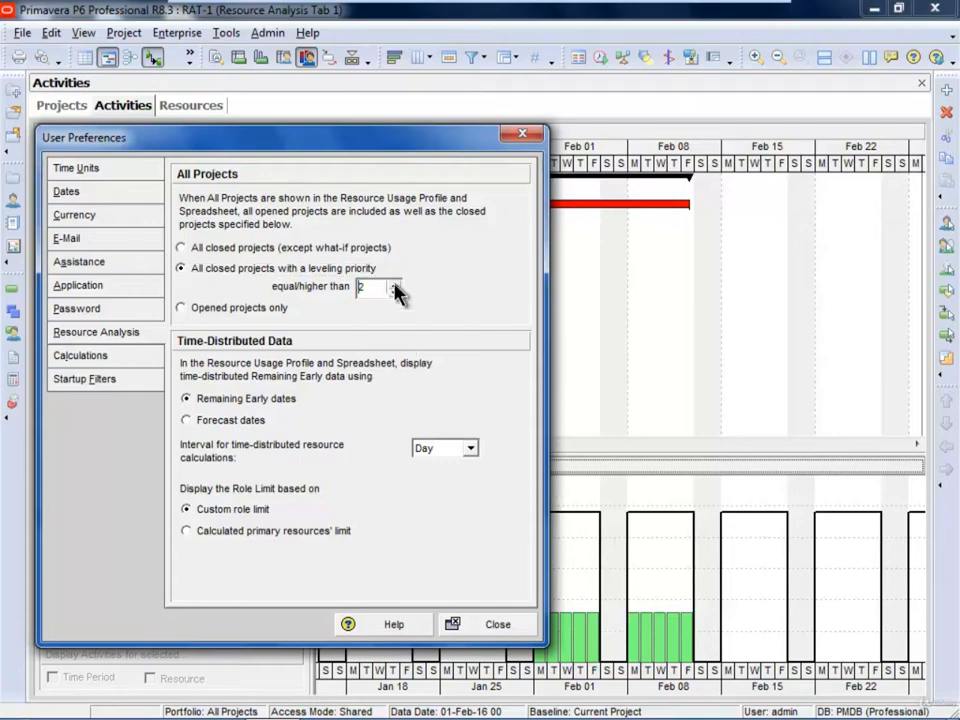
{"action": "left_click", "coordinate": [490, 625]}
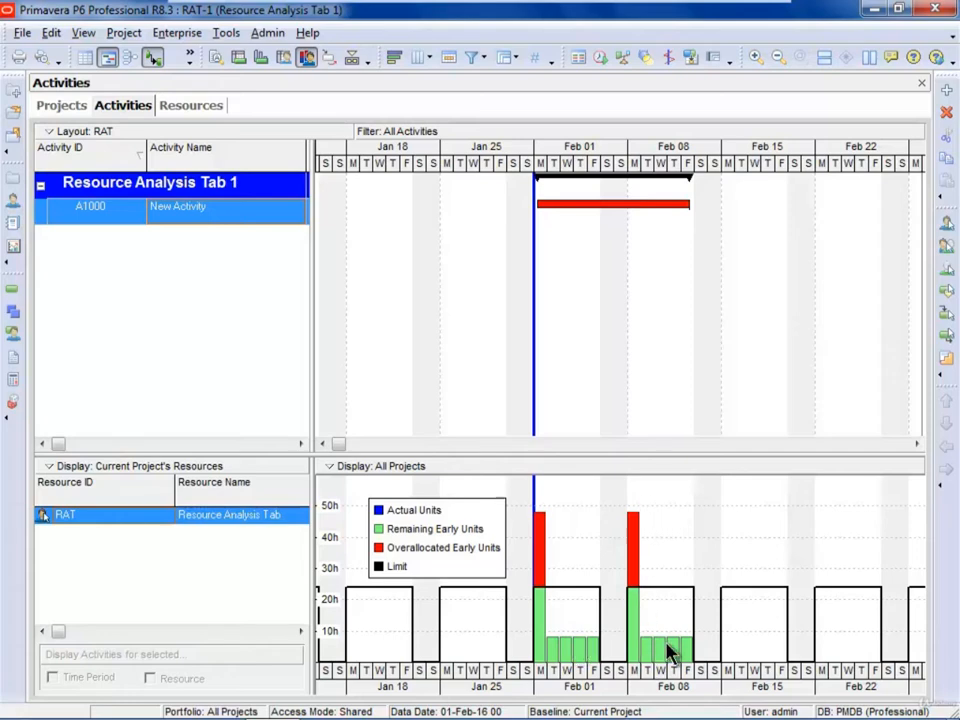
Step: Check the calendar summarization interval for the WBS level in the admin preferences
{"action": "left_click", "coordinate": [262, 33]}
{"action": "left_click", "coordinate": [305, 104]}
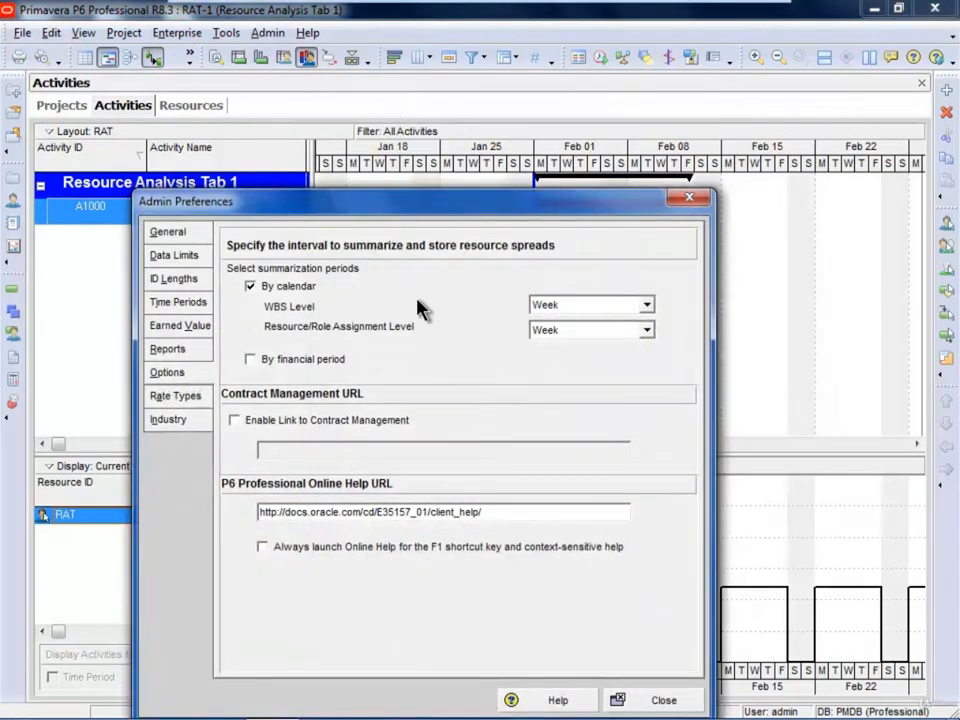
{"action": "left_click", "coordinate": [647, 311]}
{"action": "left_click", "coordinate": [580, 308]}
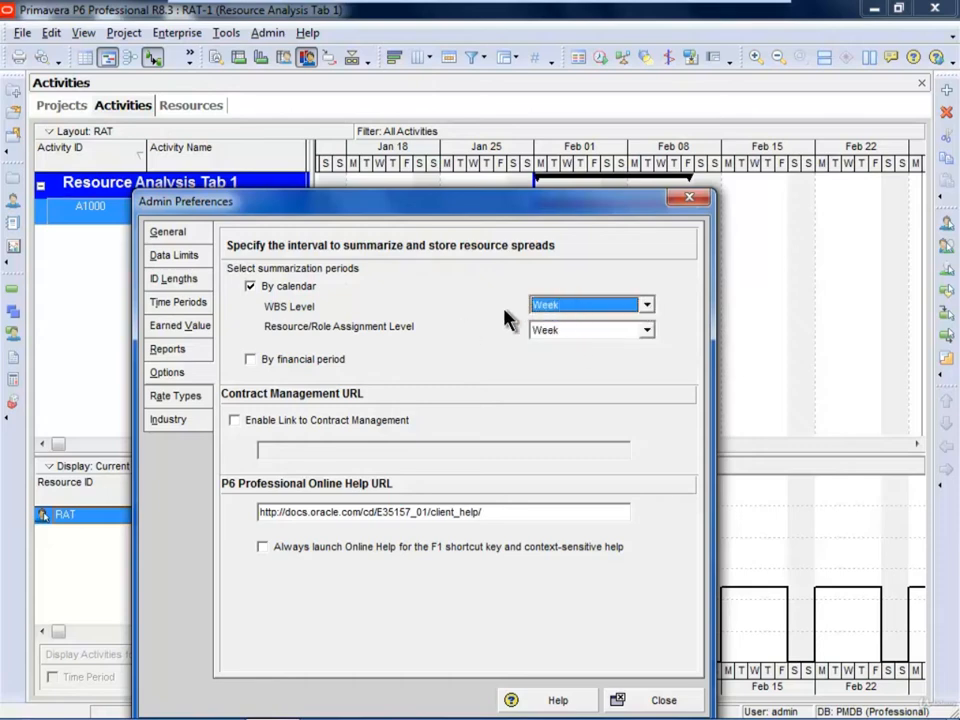
{"action": "left_click", "coordinate": [664, 698]}
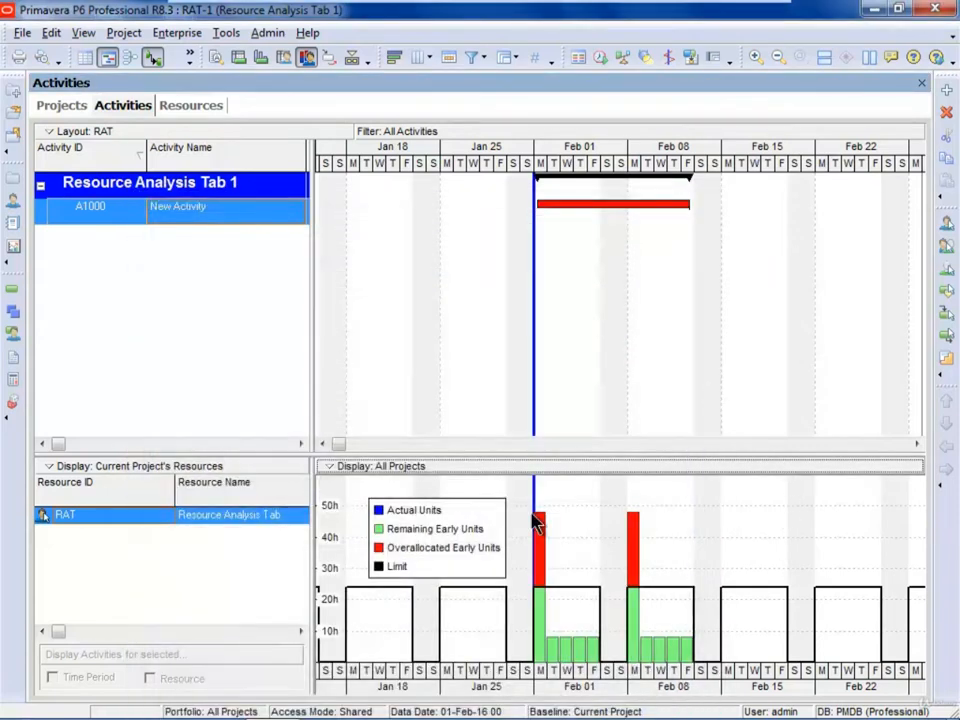
Step: Change the timescale to weekly intervals, widen it around February 2016, and move the profile legend clear of the bars
{"action": "left_click", "coordinate": [778, 57]}
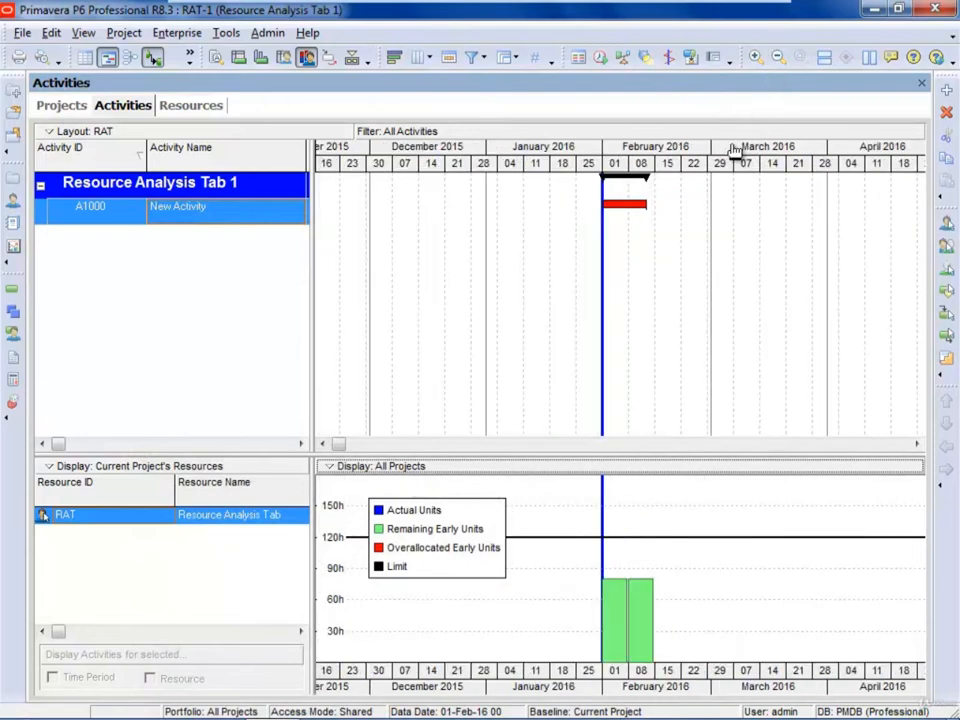
{"action": "left_click_drag", "start_coordinate": [690, 165], "coordinate": [885, 163]}
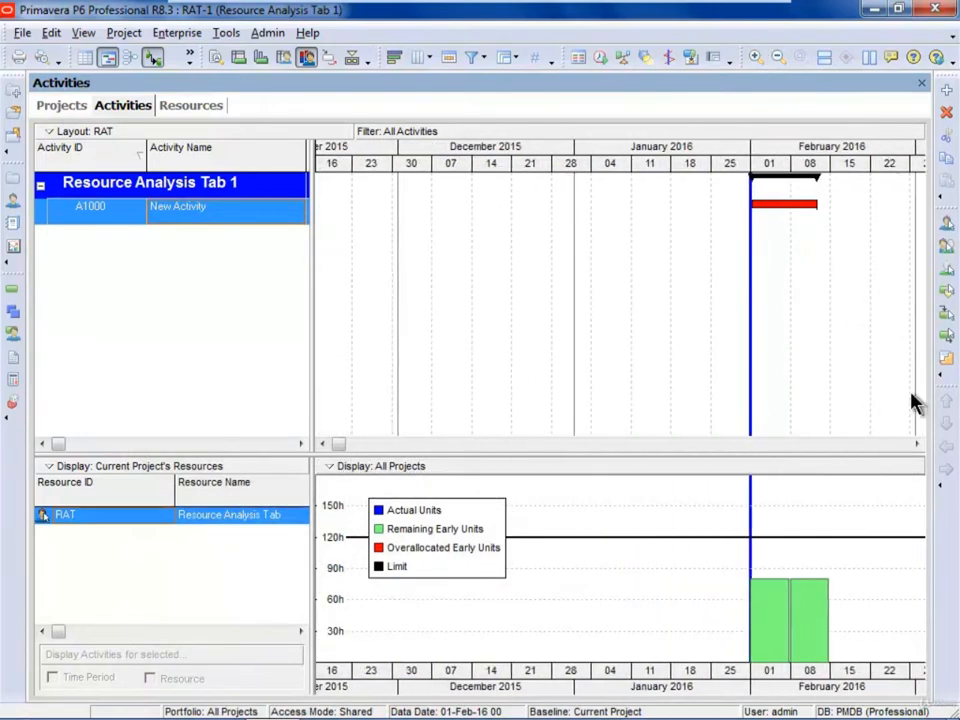
{"action": "left_click", "coordinate": [917, 443]}
{"action": "left_click_drag", "start_coordinate": [553, 169], "coordinate": [880, 166]}
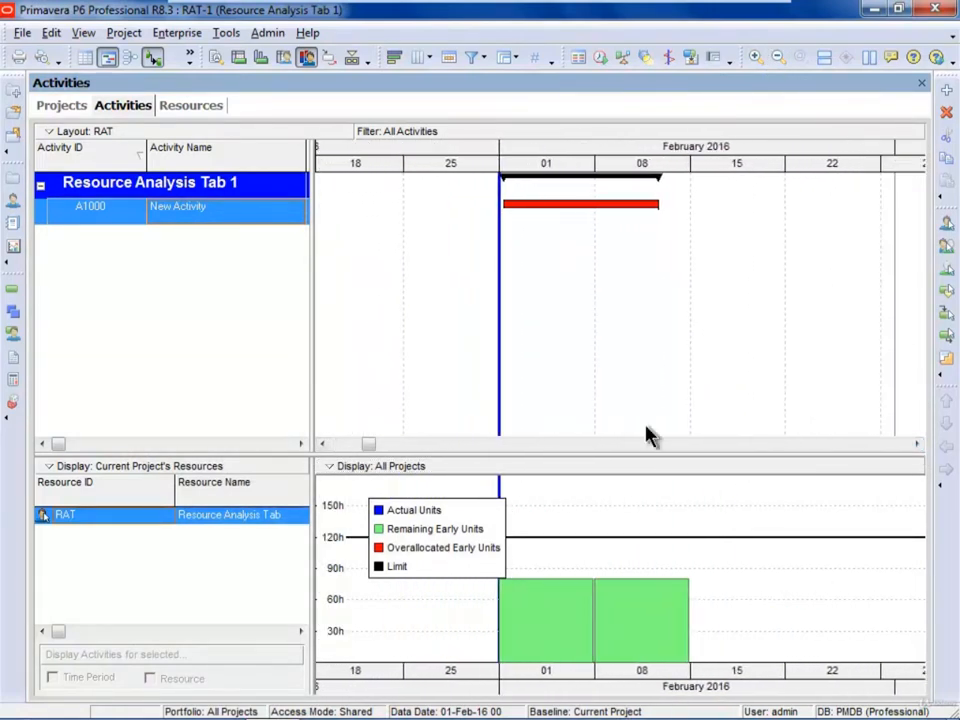
{"action": "left_click_drag", "start_coordinate": [425, 538], "coordinate": [895, 526]}
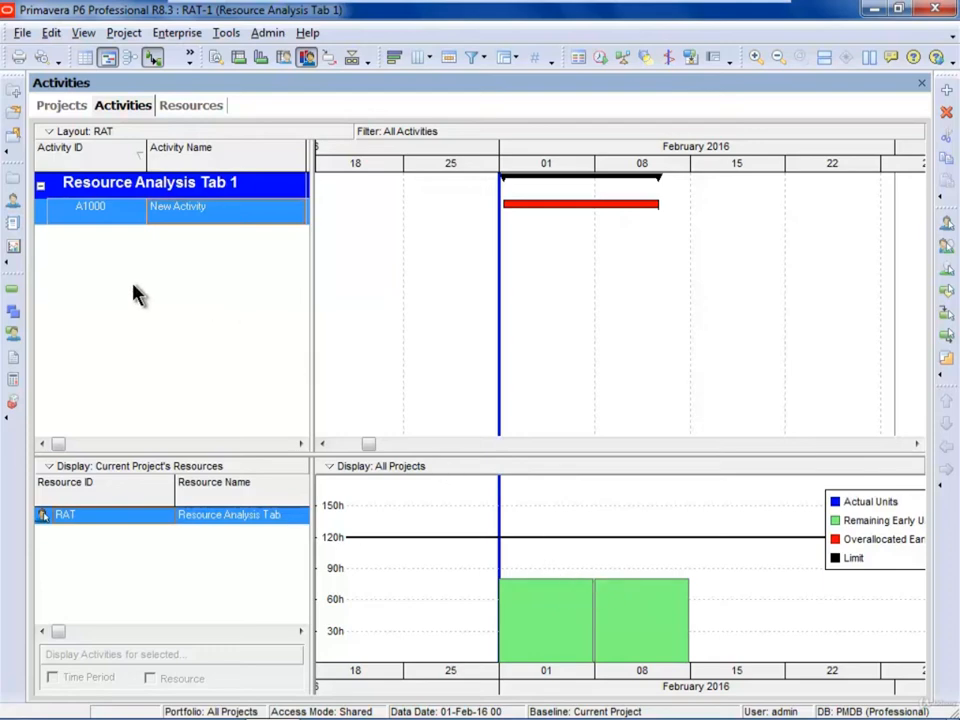
Step: Set the Resource Analysis preference to include all closed projects except what-if projects
{"action": "left_click", "coordinate": [51, 32]}
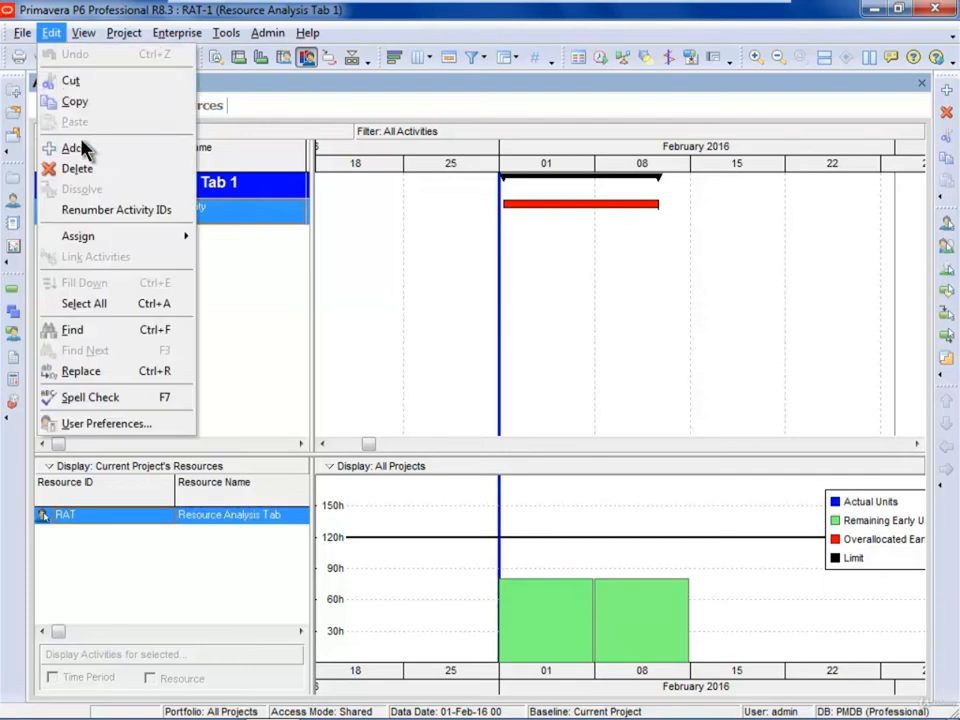
{"action": "left_click", "coordinate": [137, 424]}
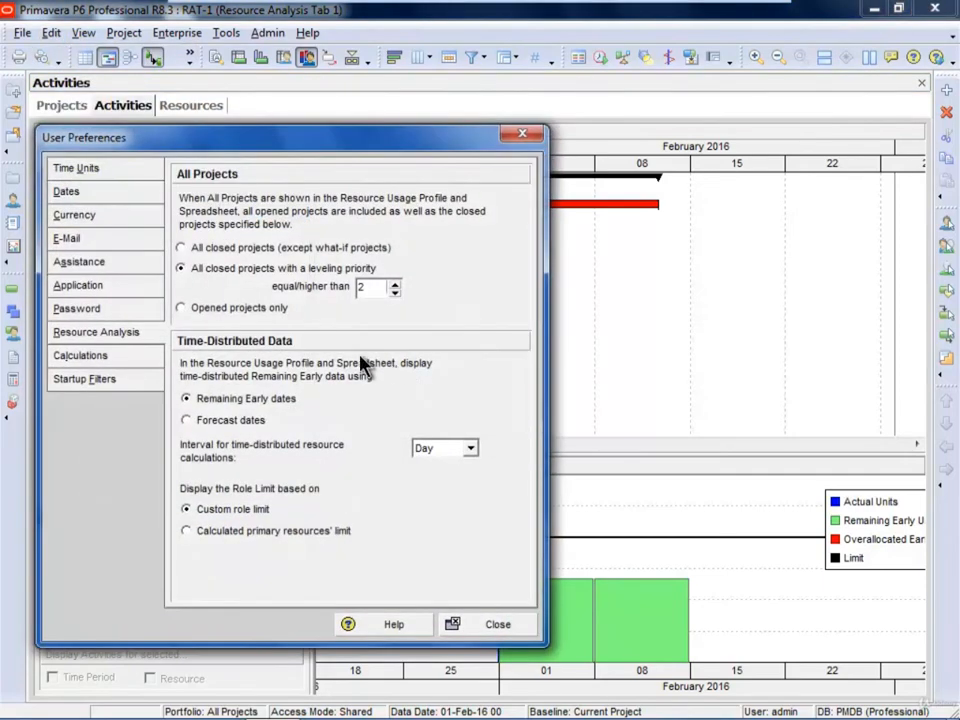
{"action": "left_click", "coordinate": [230, 248]}
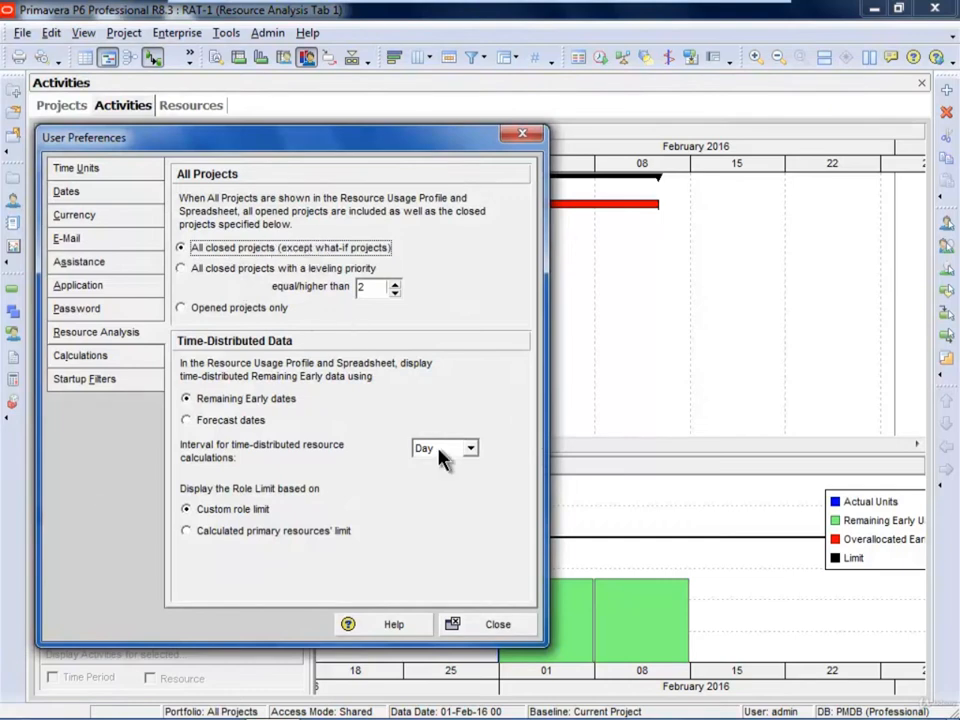
{"action": "left_click", "coordinate": [490, 625]}
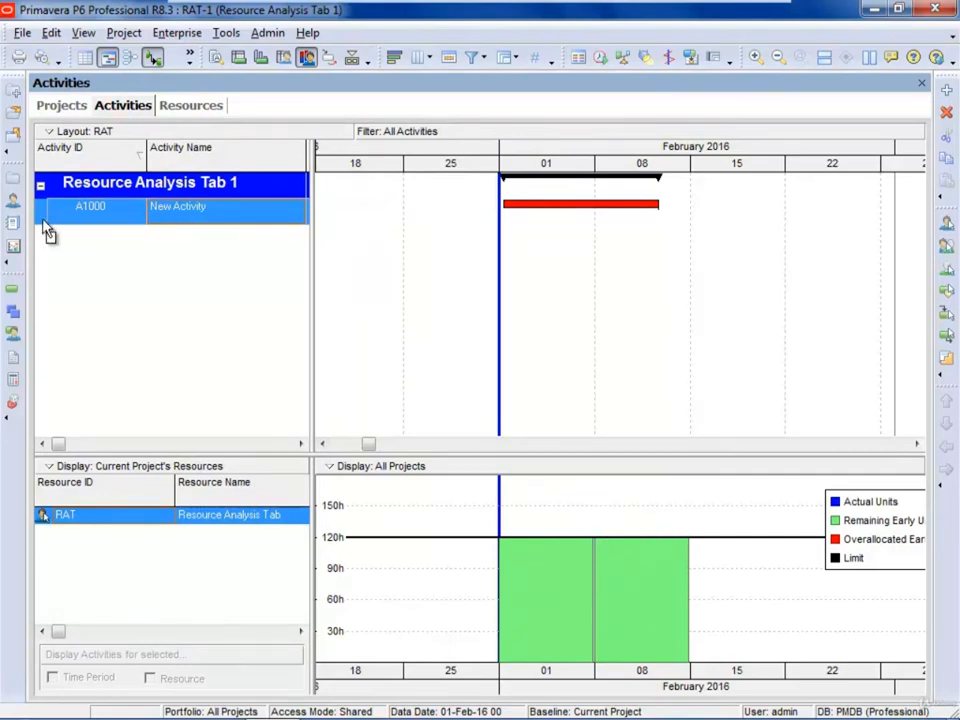
Step: Open only the RAT-4 project to see its resource usage profile
{"action": "left_click", "coordinate": [11, 180]}
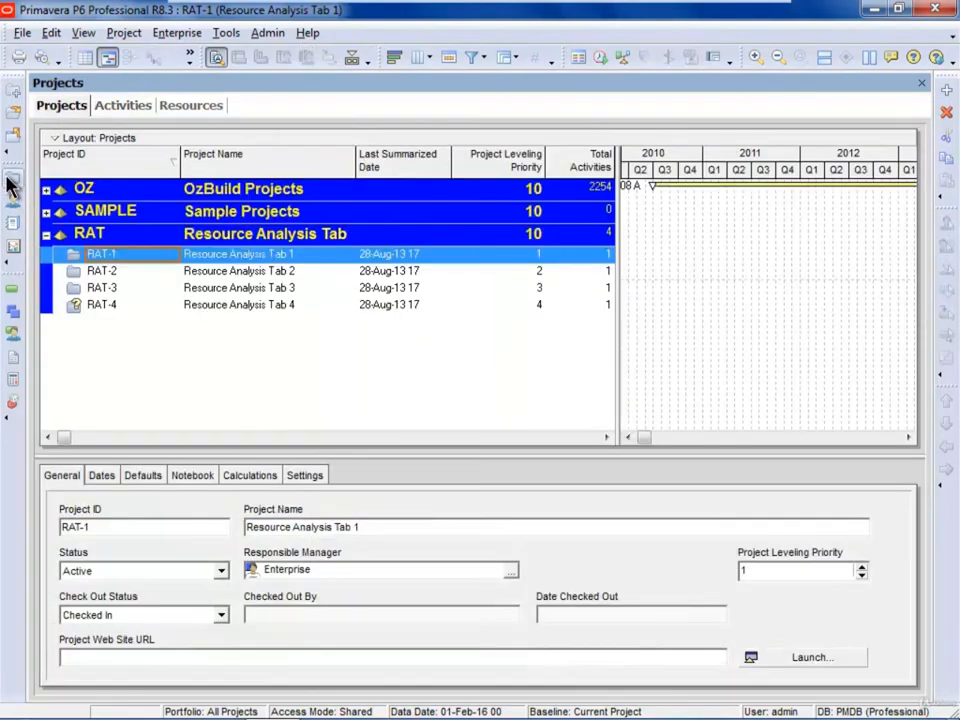
{"action": "left_click", "coordinate": [108, 306]}
{"action": "right_click", "coordinate": [117, 309]}
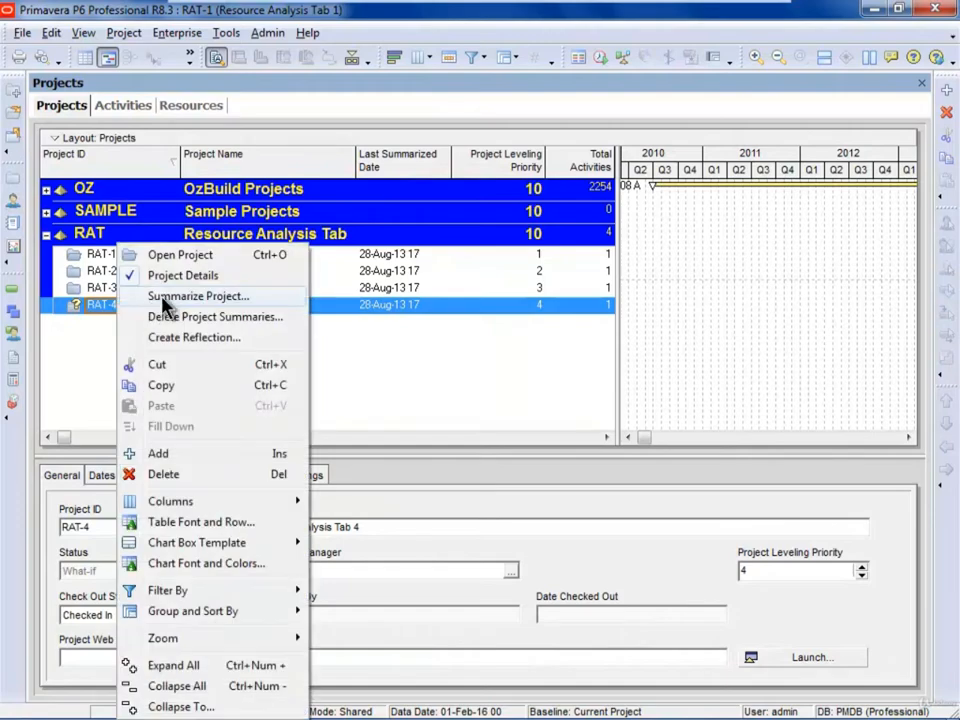
{"action": "left_click", "coordinate": [150, 199]}
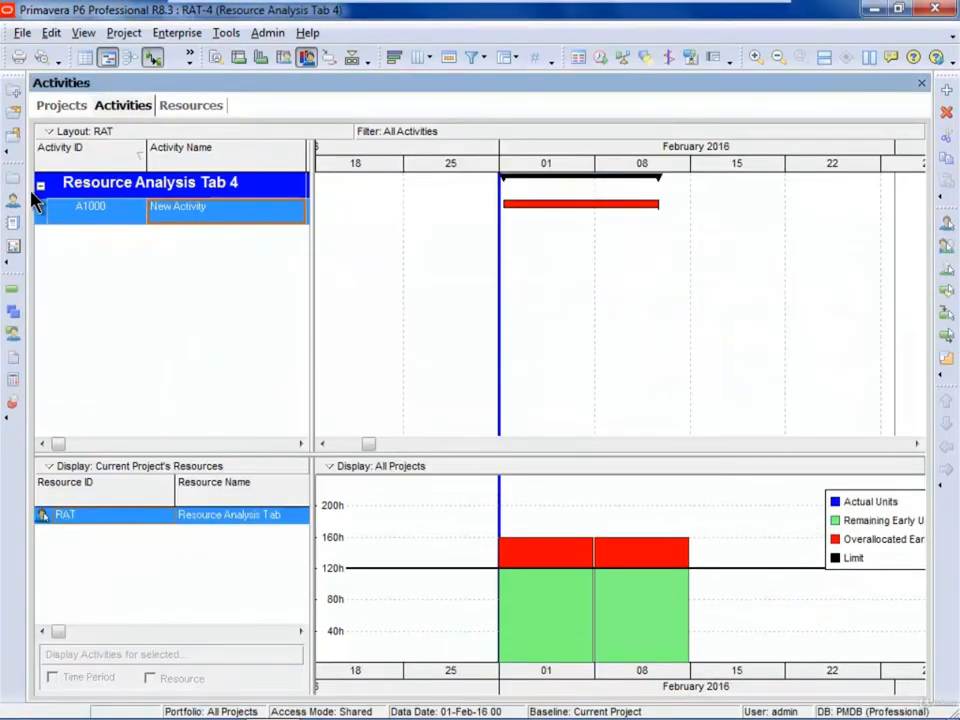
Step: Change the status of project RAT-4 from What-if to Active
{"action": "left_click", "coordinate": [13, 198]}
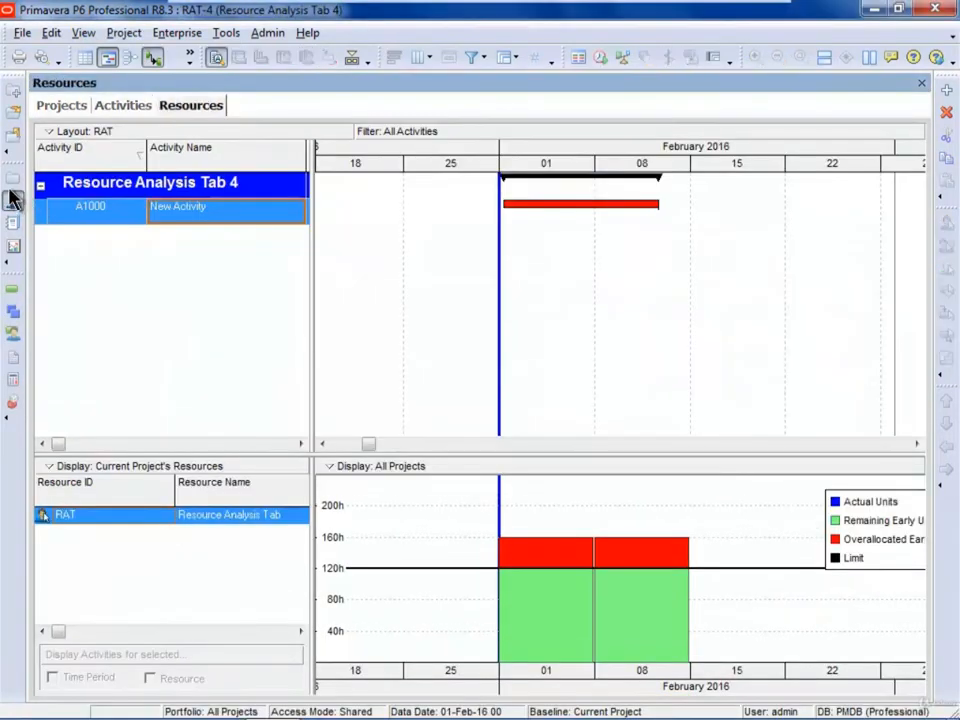
{"action": "left_click", "coordinate": [13, 186]}
{"action": "left_click", "coordinate": [221, 571]}
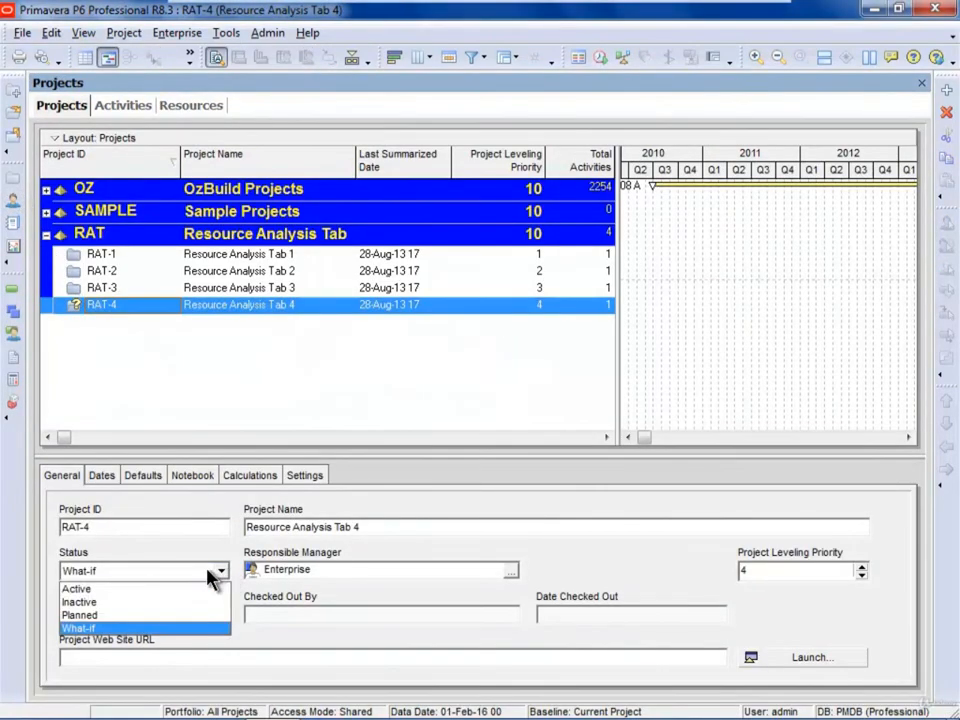
{"action": "left_click", "coordinate": [150, 586]}
Step: Reopen project RAT-1 alone to view its resource usage profile for all projects
{"action": "left_click", "coordinate": [85, 256]}
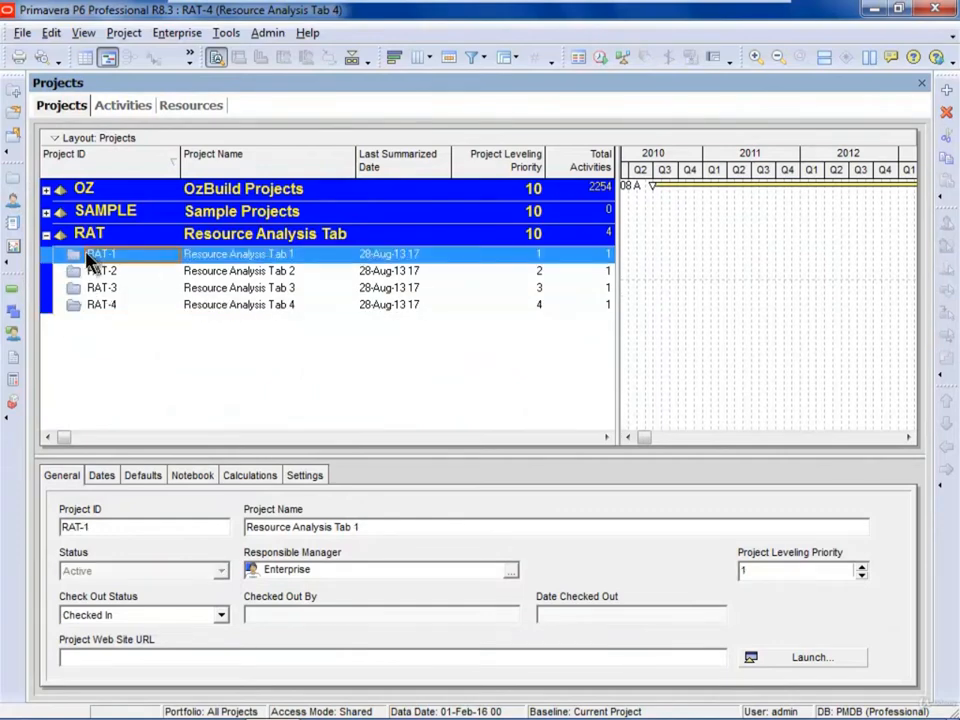
{"action": "right_click", "coordinate": [95, 253]}
{"action": "left_click", "coordinate": [150, 253]}
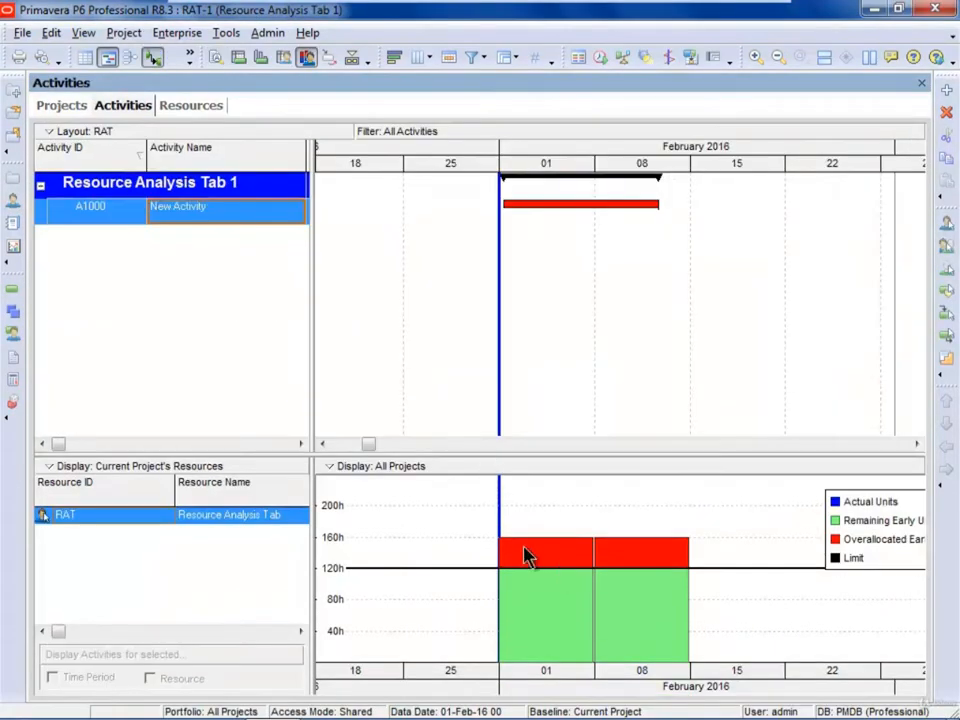
Step: Set the Resource Analysis preference to include all closed projects with a leveling priority and adjust the priority threshold
{"action": "left_click", "coordinate": [51, 32]}
{"action": "left_click", "coordinate": [150, 425]}
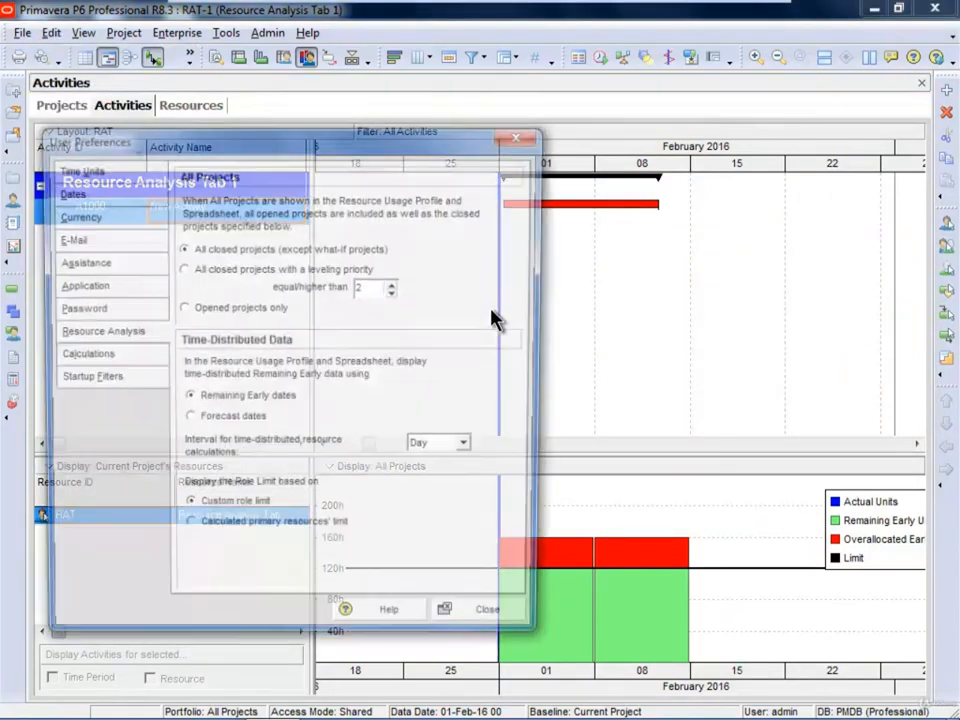
{"action": "left_click", "coordinate": [234, 269]}
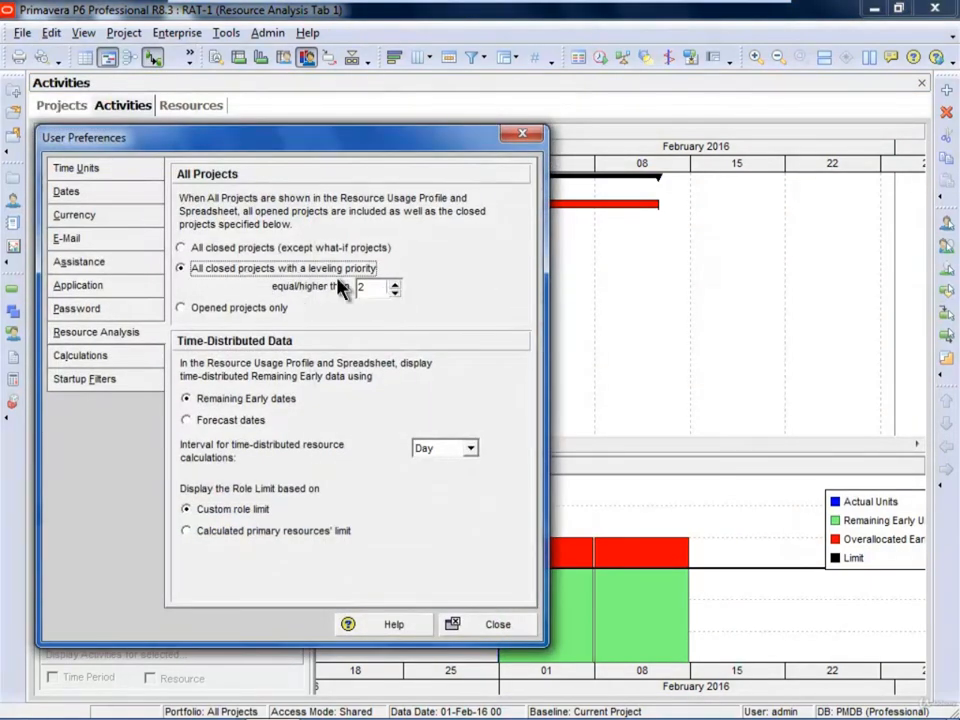
{"action": "left_click", "coordinate": [394, 292]}
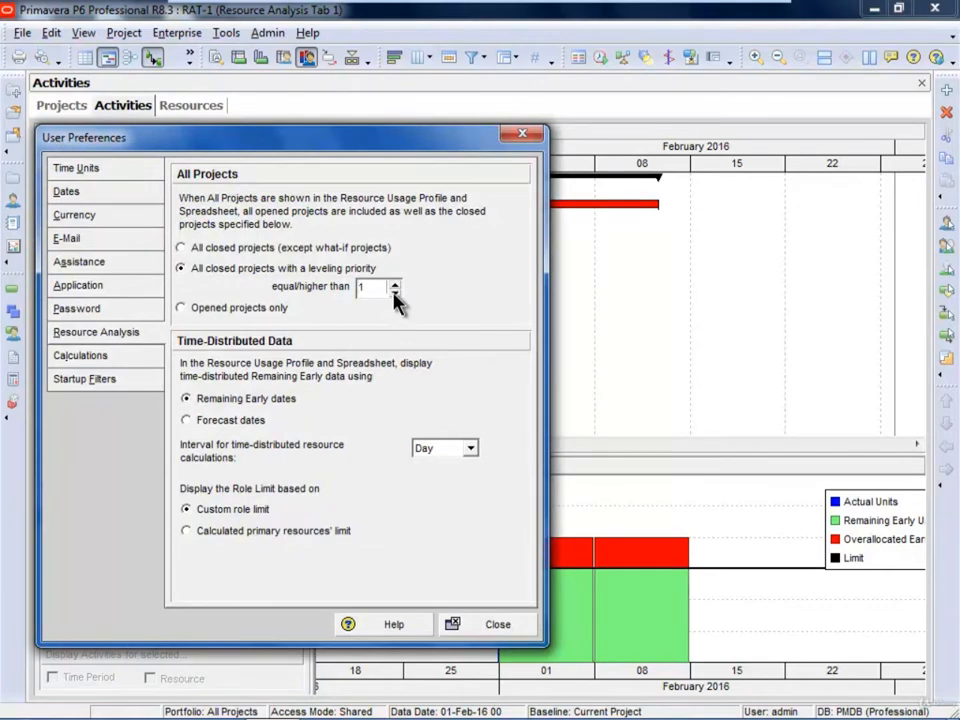
{"action": "left_click", "coordinate": [394, 284]}
{"action": "left_click", "coordinate": [490, 624]}
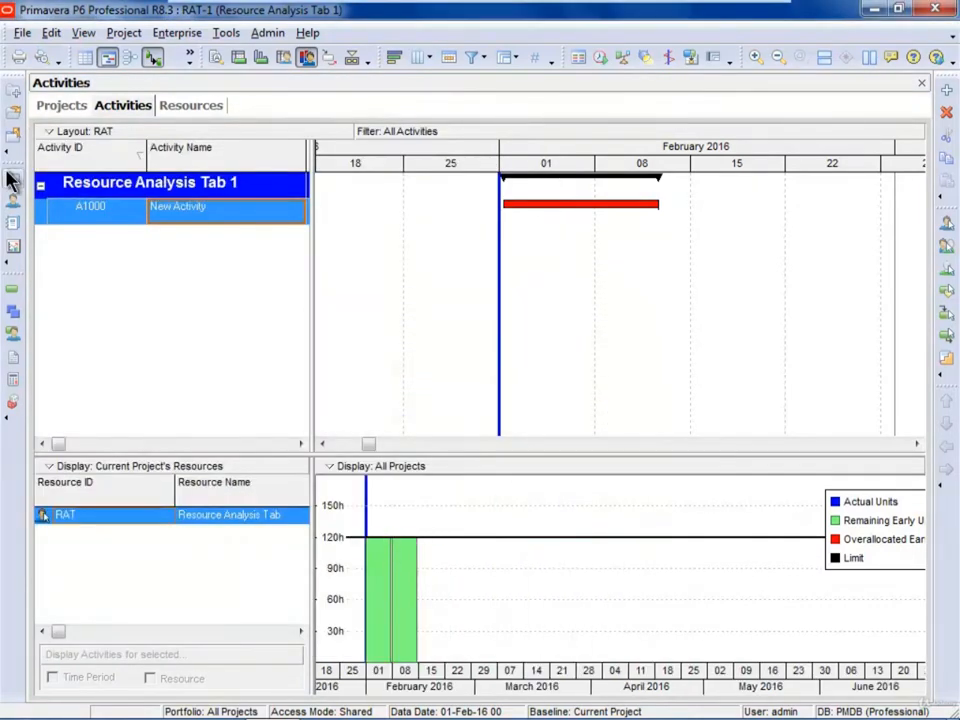
Step: Set the leveling-priority threshold for included closed projects to equal/higher than 4 in the Resource Analysis preferences
{"action": "left_click", "coordinate": [50, 32]}
{"action": "left_click", "coordinate": [125, 423]}
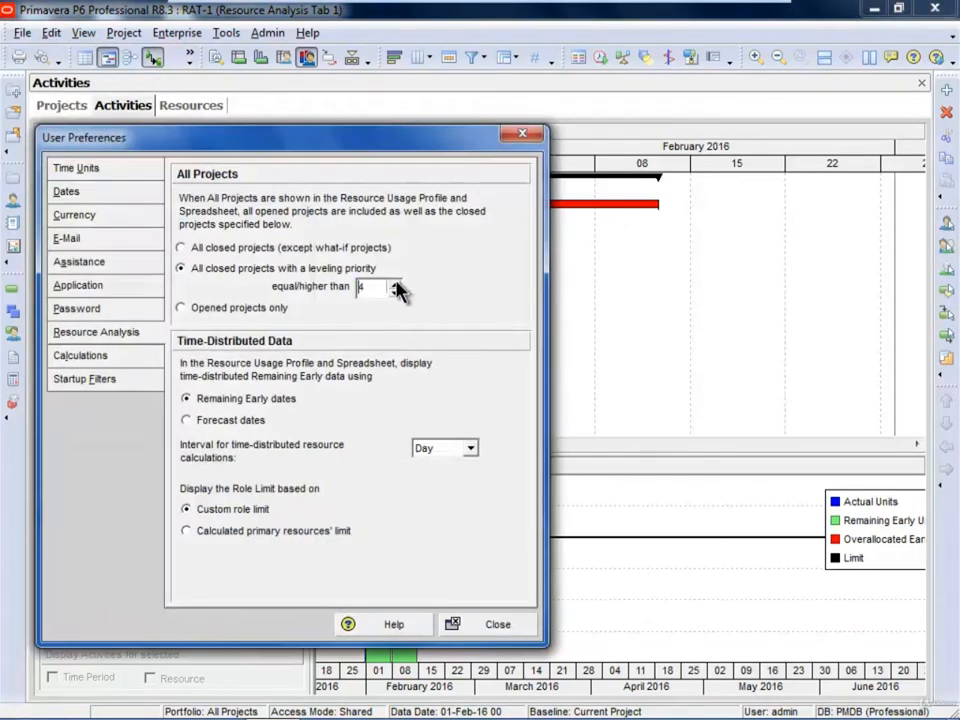
{"action": "left_click", "coordinate": [500, 626]}
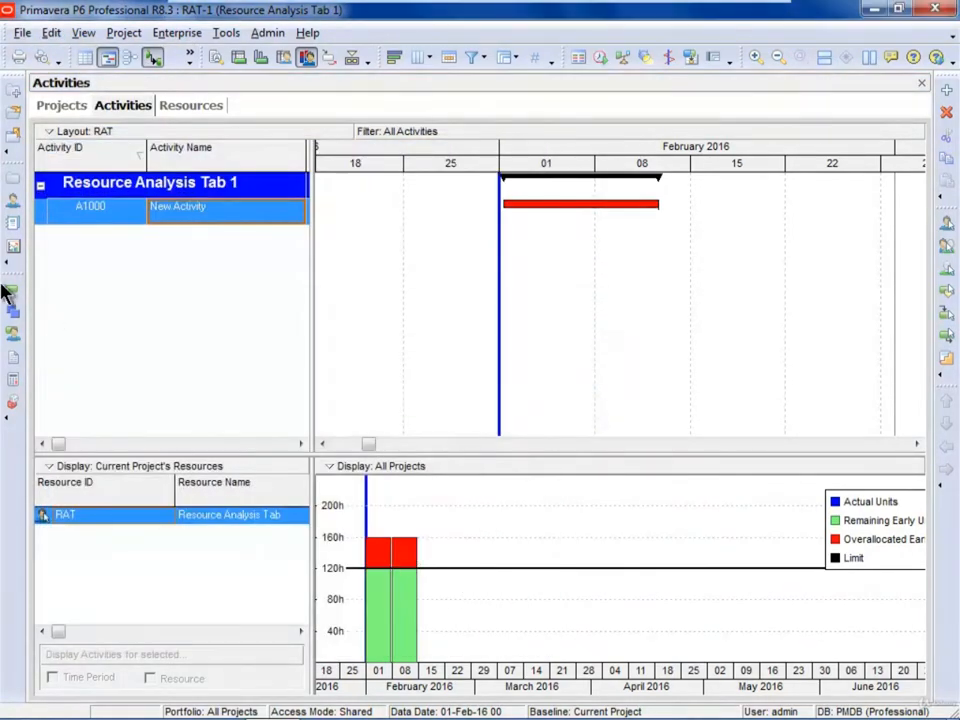
Step: Compare the RAT projects' leveling priorities with the Resource Analysis threshold, and open projects RAT-1 through RAT-4 together
{"action": "left_click", "coordinate": [13, 181]}
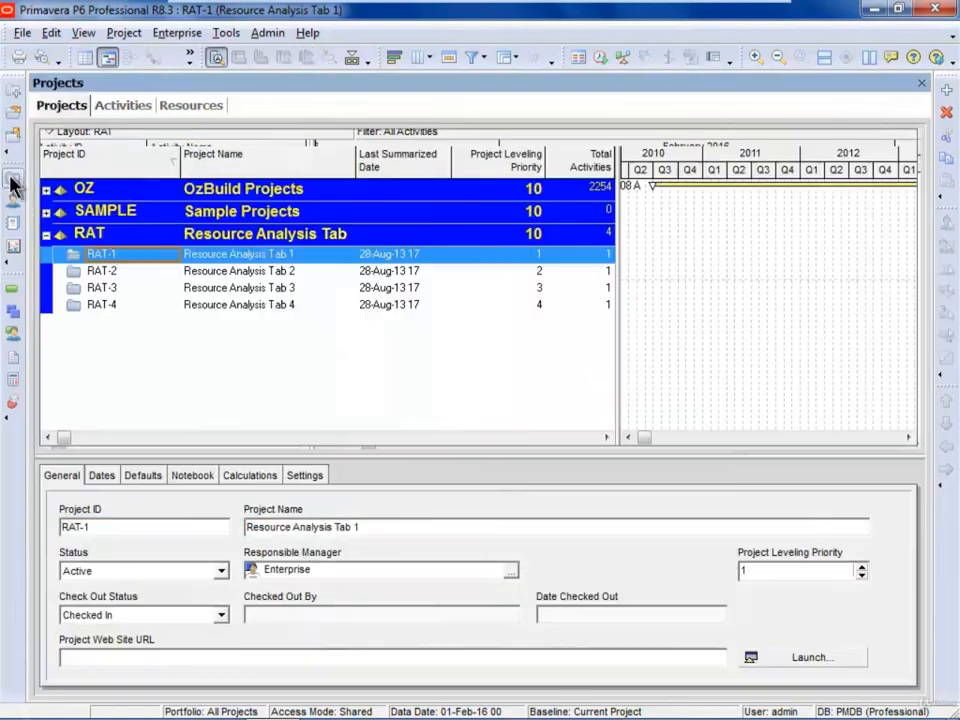
{"action": "left_click", "coordinate": [50, 33]}
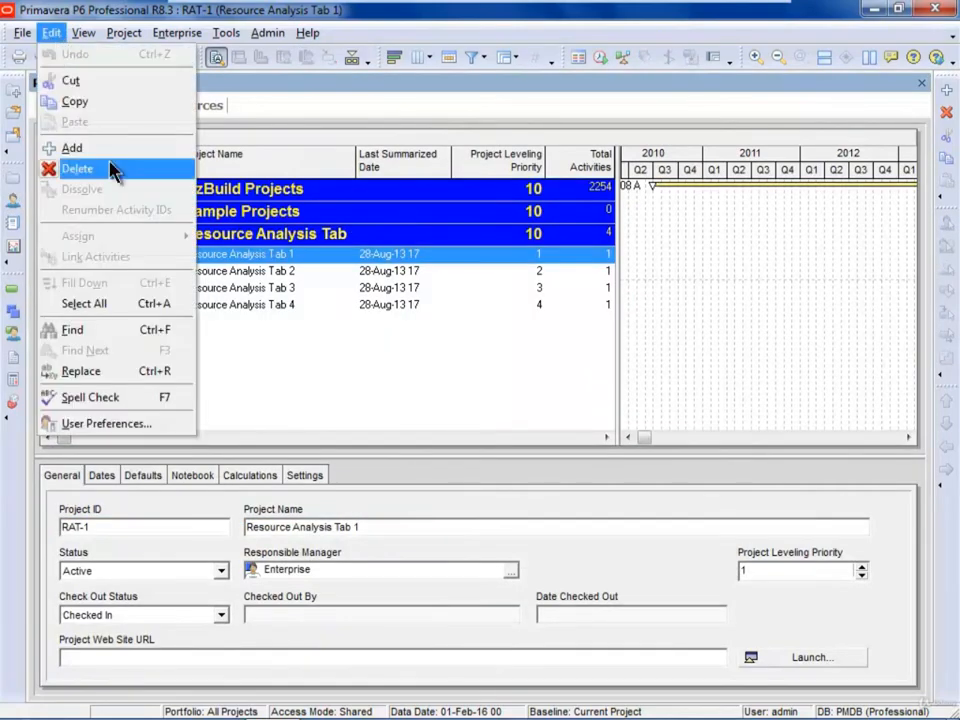
{"action": "left_click", "coordinate": [95, 422]}
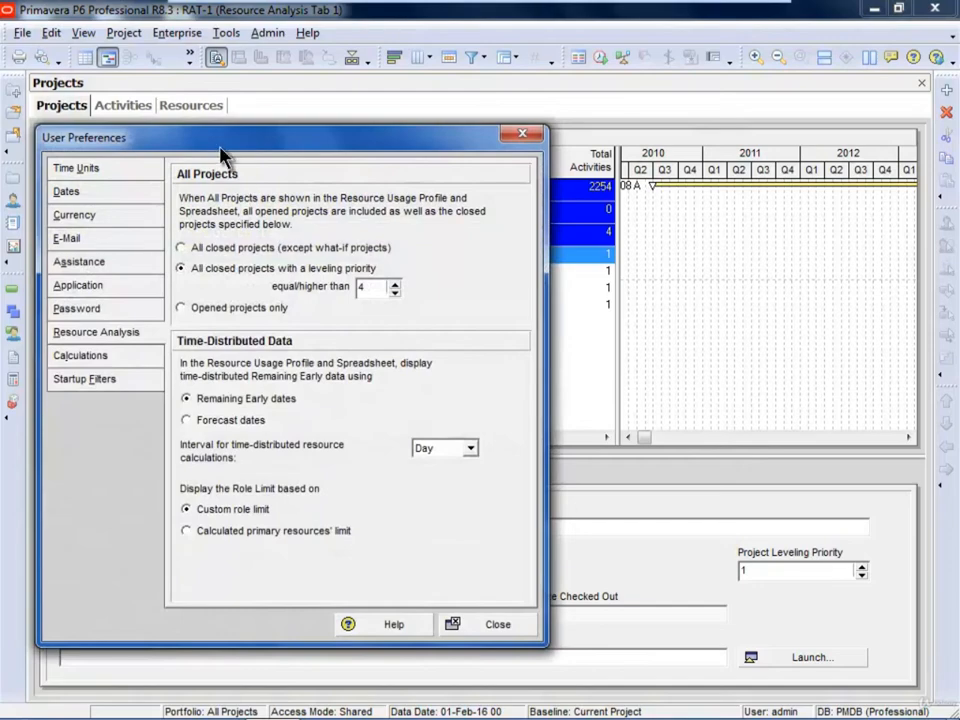
{"action": "left_click_drag", "start_coordinate": [222, 155], "coordinate": [718, 74]}
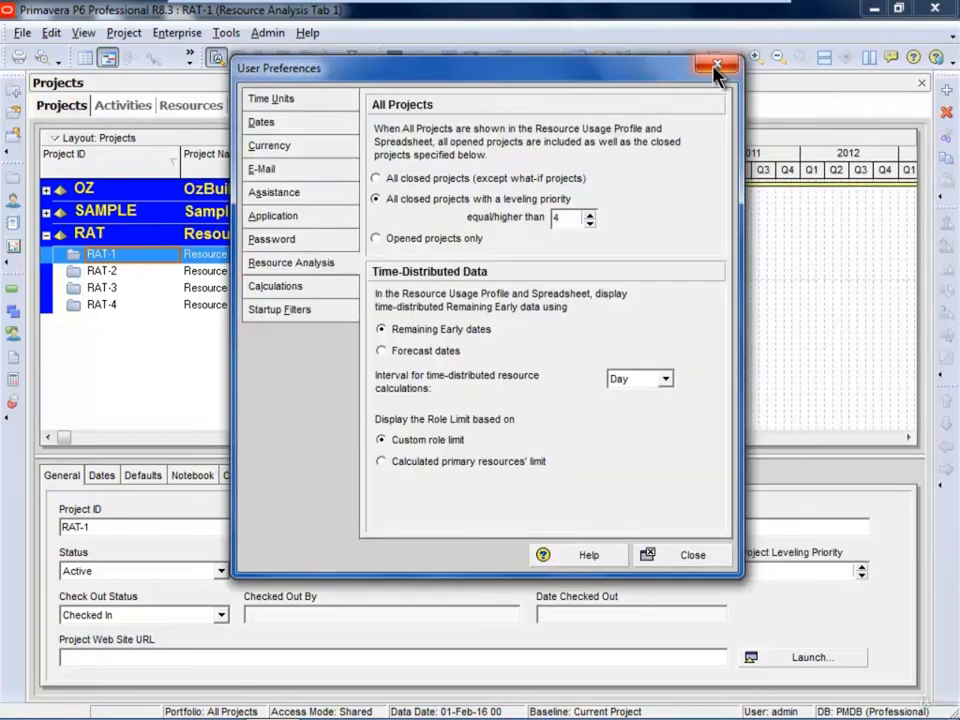
{"action": "left_click", "coordinate": [724, 70]}
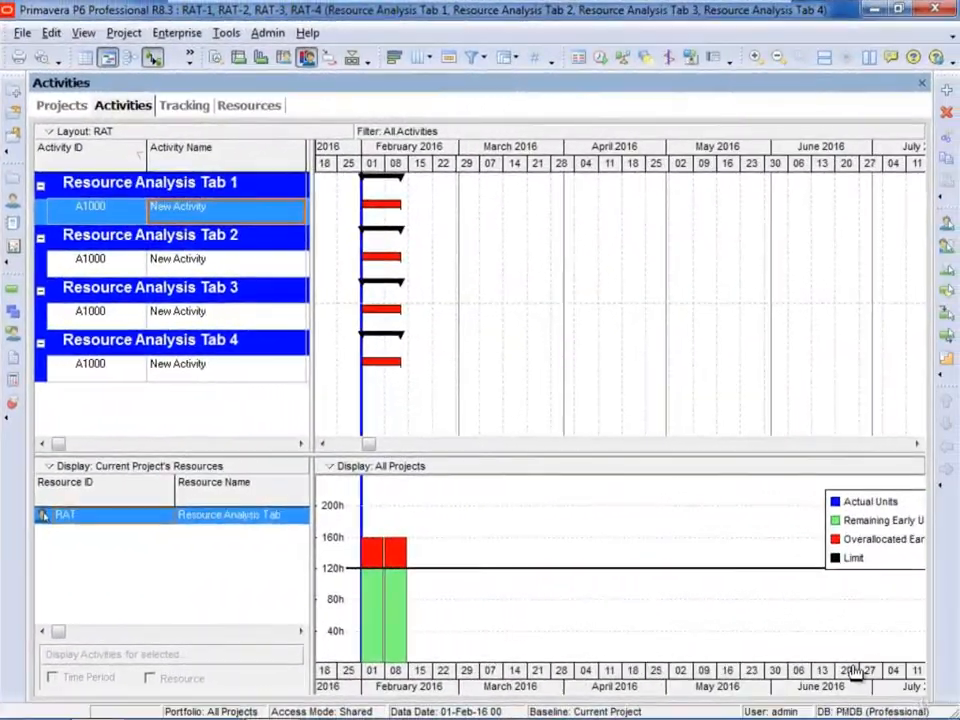
Step: Set the Resource Analysis preference to display time-distributed Remaining Early data using Forecast dates
{"action": "left_click", "coordinate": [50, 33]}
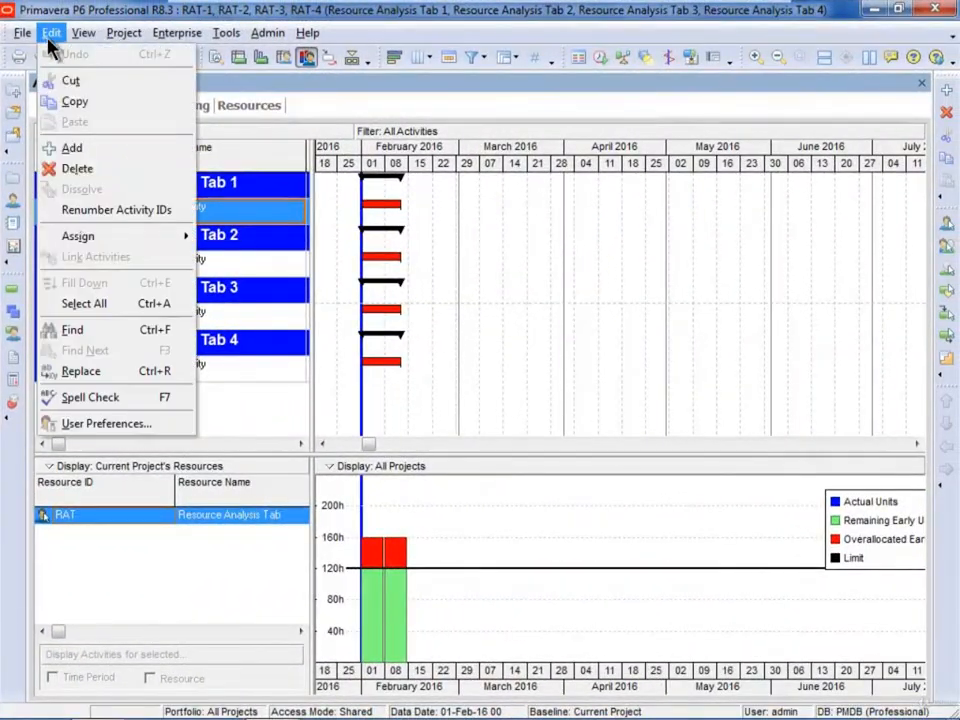
{"action": "left_click", "coordinate": [120, 425]}
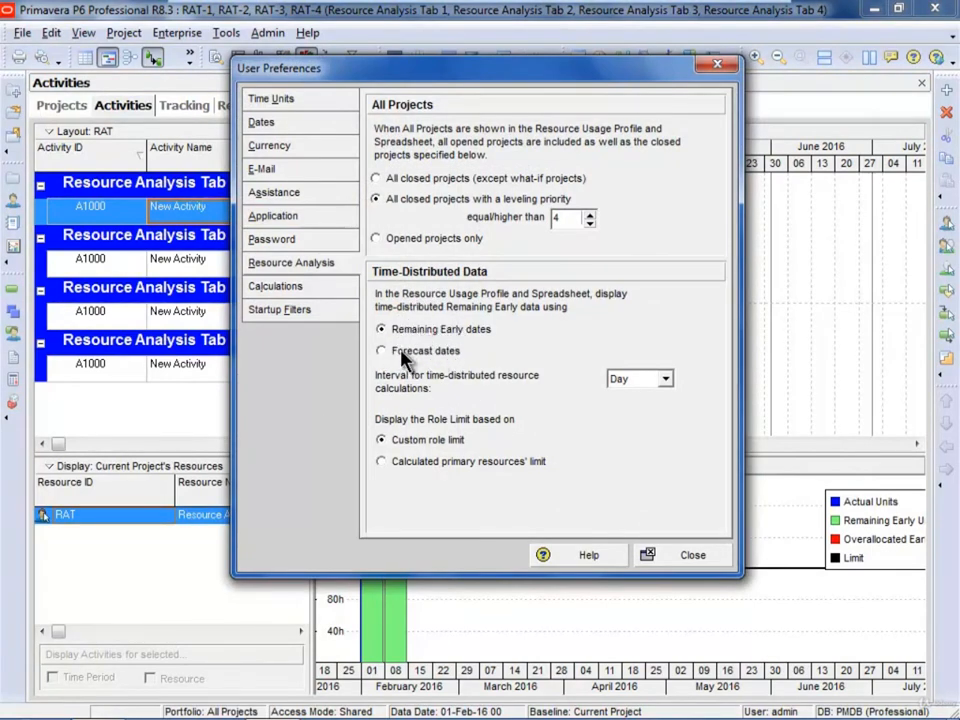
{"action": "left_click", "coordinate": [689, 559]}
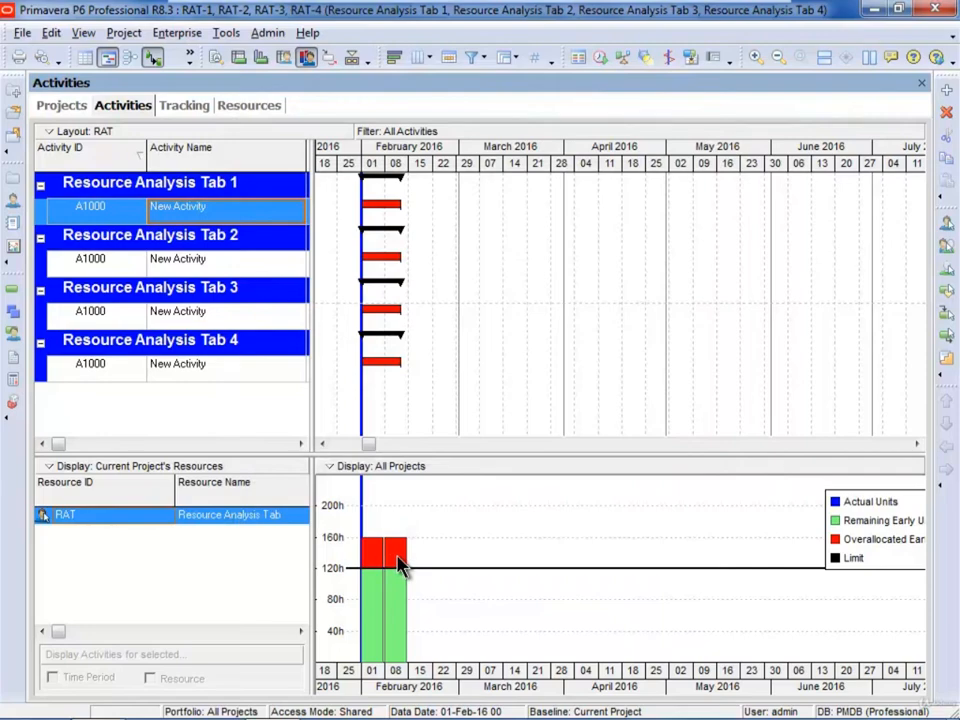
Step: Show the RAT projects in the Tracking view, with the OZ and SAMPLE groups collapsed
{"action": "left_click", "coordinate": [13, 251]}
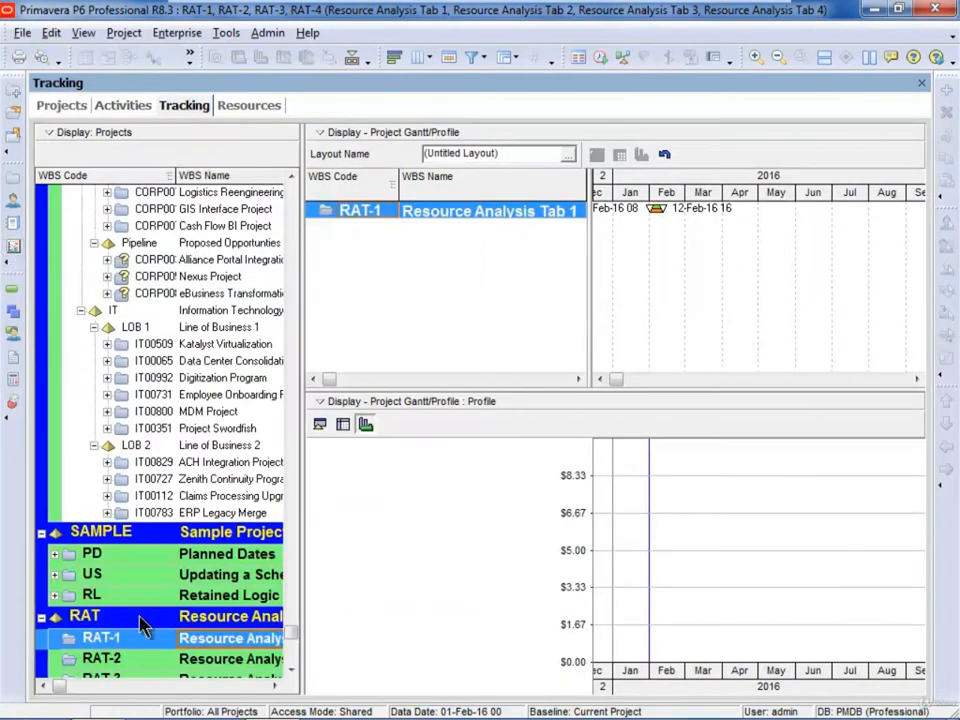
{"action": "left_click", "coordinate": [41, 533]}
{"action": "scroll", "coordinate": [297, 228], "scroll_direction": "up", "scroll_amount": 10}
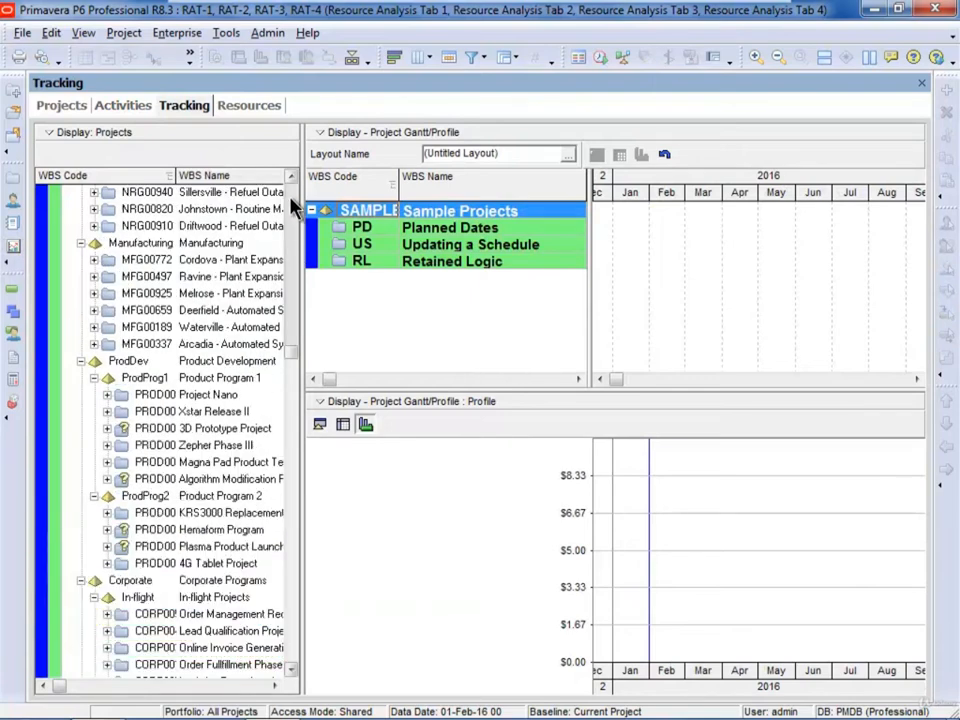
{"action": "left_click", "coordinate": [41, 194]}
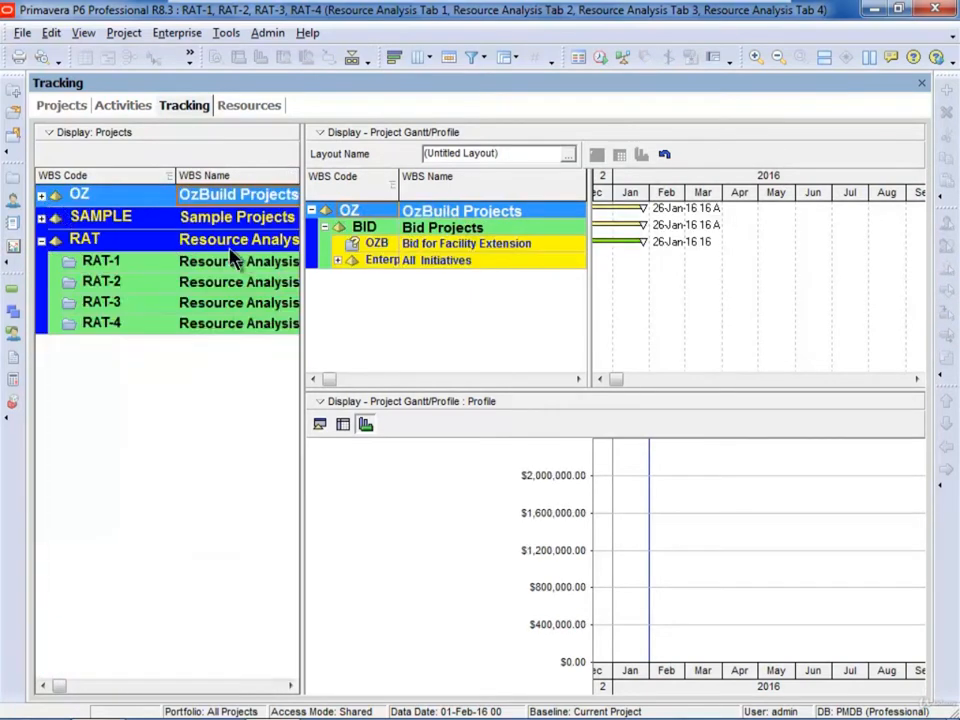
{"action": "left_click", "coordinate": [120, 240]}
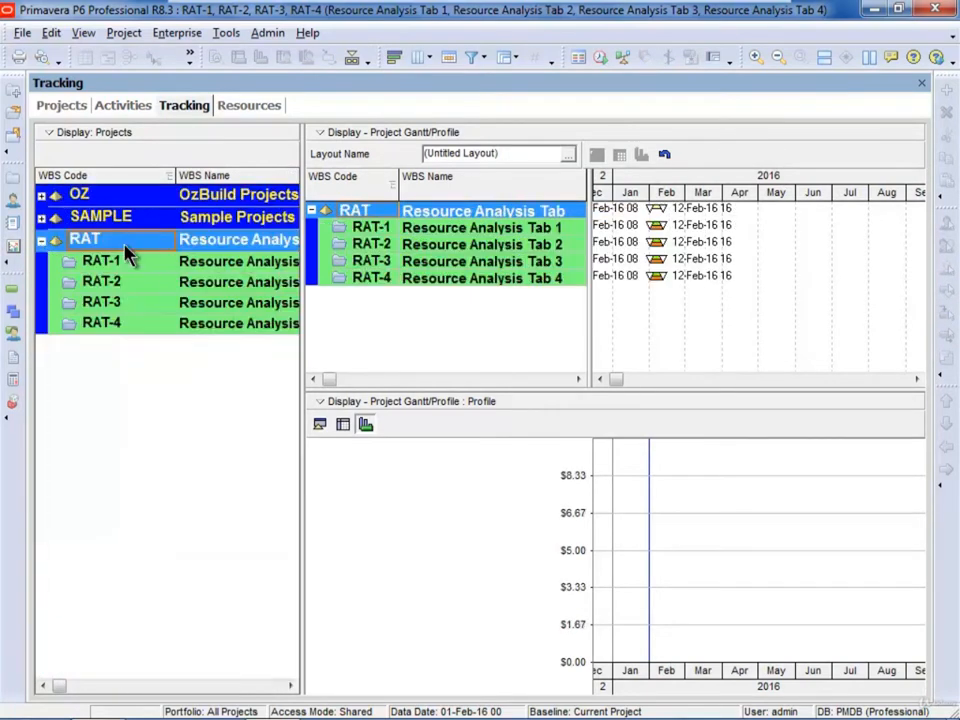
Step: Review the Forecast Bar definition for the tracking Gantt chart and accept the bar settings
{"action": "right_click", "coordinate": [760, 306]}
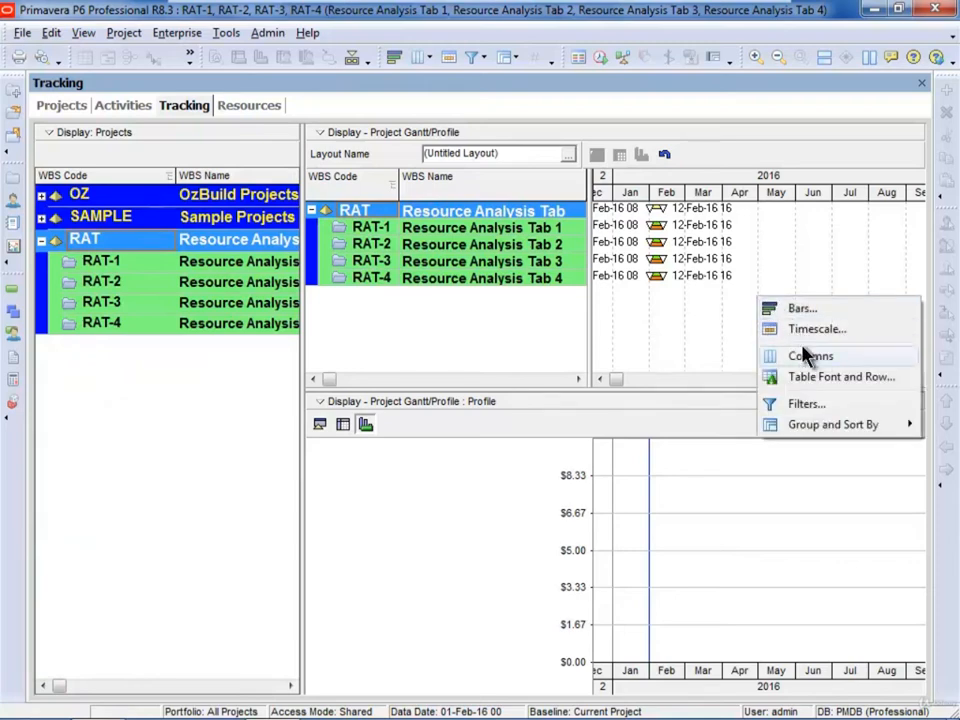
{"action": "left_click", "coordinate": [801, 310]}
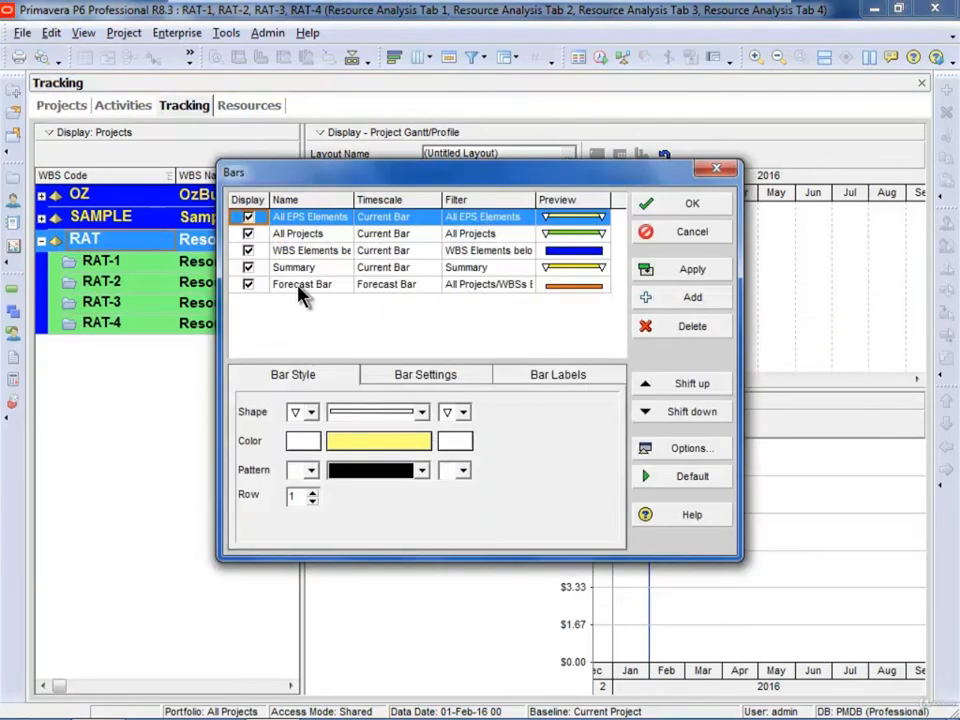
{"action": "left_click", "coordinate": [300, 285]}
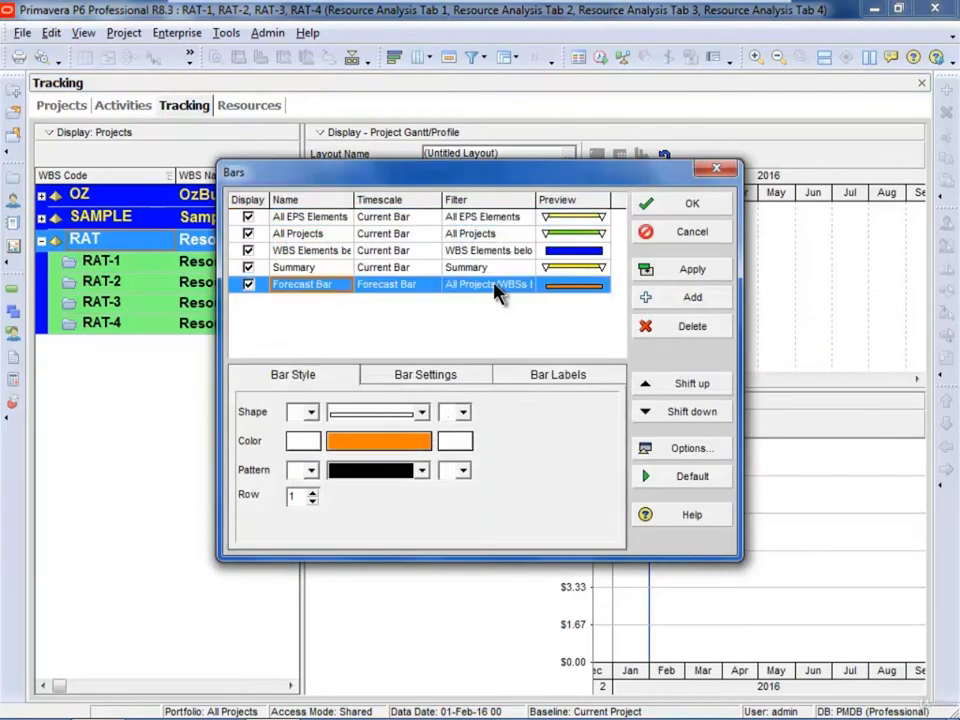
{"action": "left_click", "coordinate": [664, 206]}
Step: Move the forecast bars in the tracking Gantt chart: RAT-1 to about April 2016, RAT-3 to July and RAT-4 to May
{"action": "left_click_drag", "start_coordinate": [657, 236], "coordinate": [732, 233]}
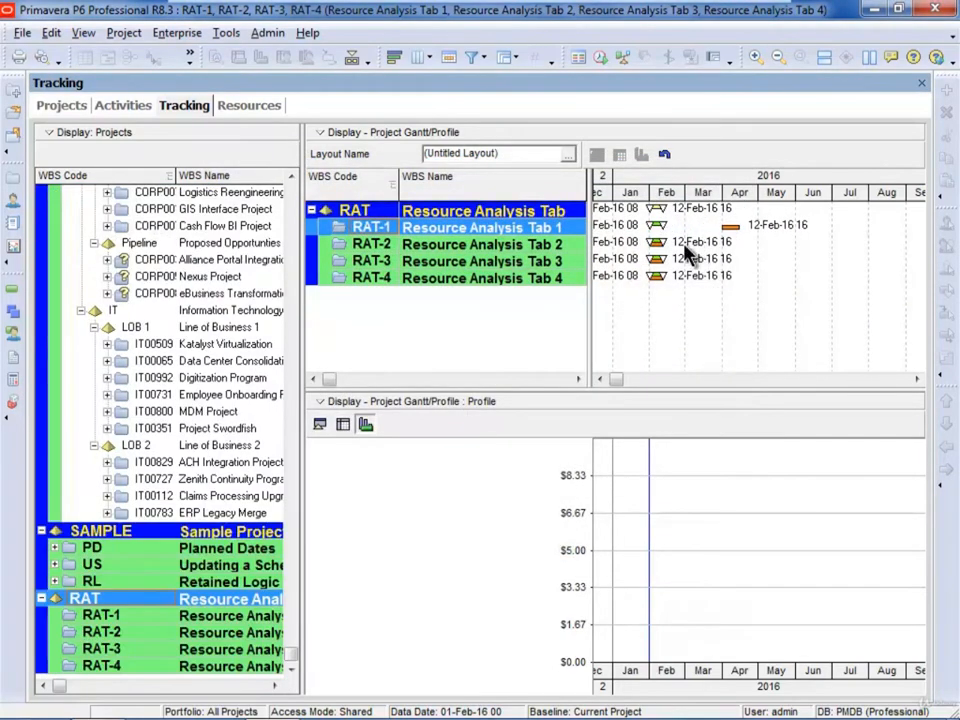
{"action": "left_click_drag", "start_coordinate": [655, 268], "coordinate": [827, 268]}
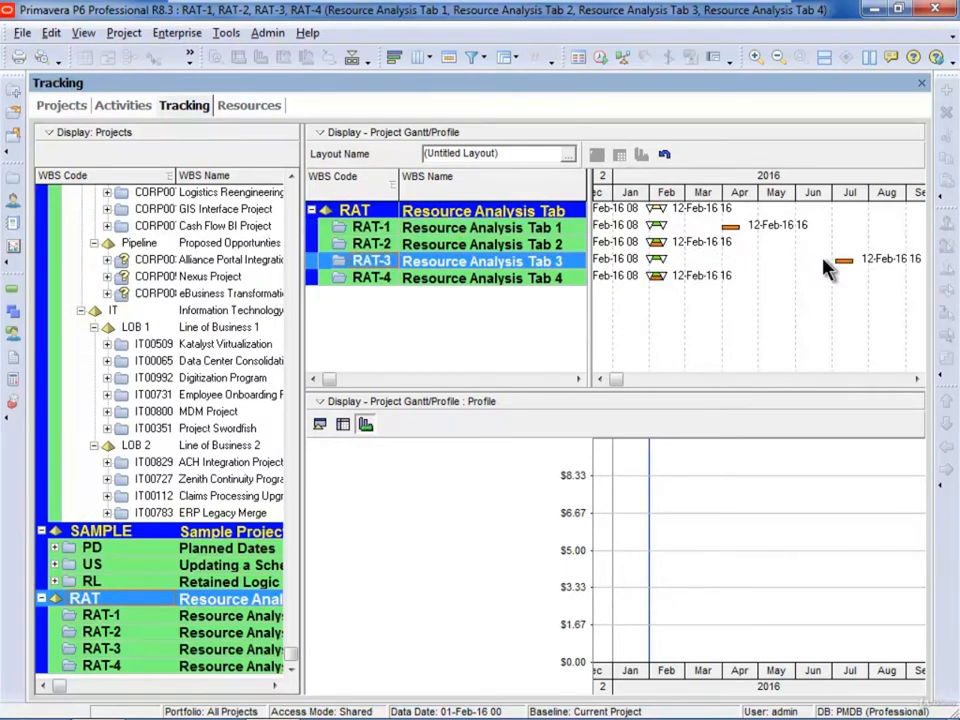
{"action": "left_click_drag", "start_coordinate": [658, 286], "coordinate": [771, 290]}
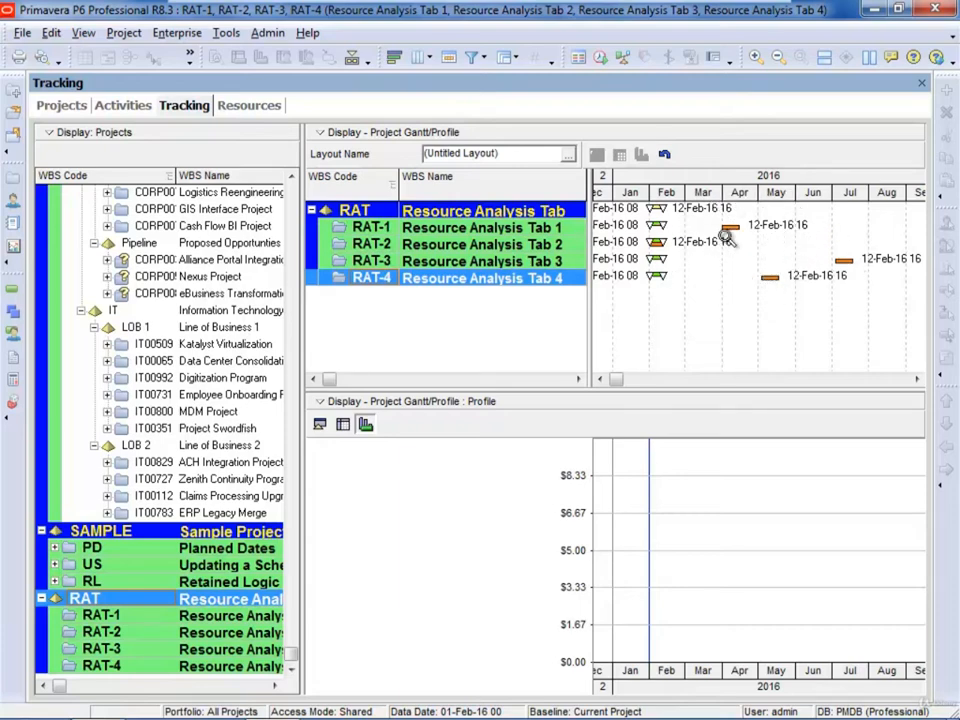
Step: Return to the Activities view and compress the timescale to examine the resource usage profile through August 2016
{"action": "left_click", "coordinate": [13, 291]}
{"action": "left_click_drag", "start_coordinate": [671, 163], "coordinate": [590, 175]}
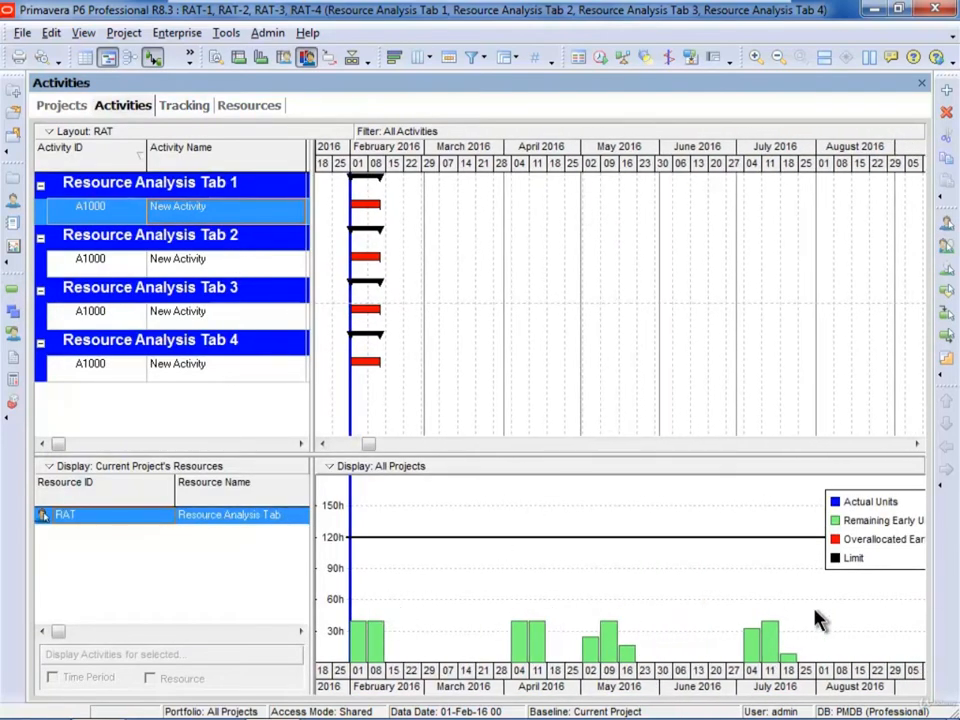
Step: Check the Forecast dates option for time-distributed data in the Resource Analysis preferences
{"action": "left_click", "coordinate": [50, 32]}
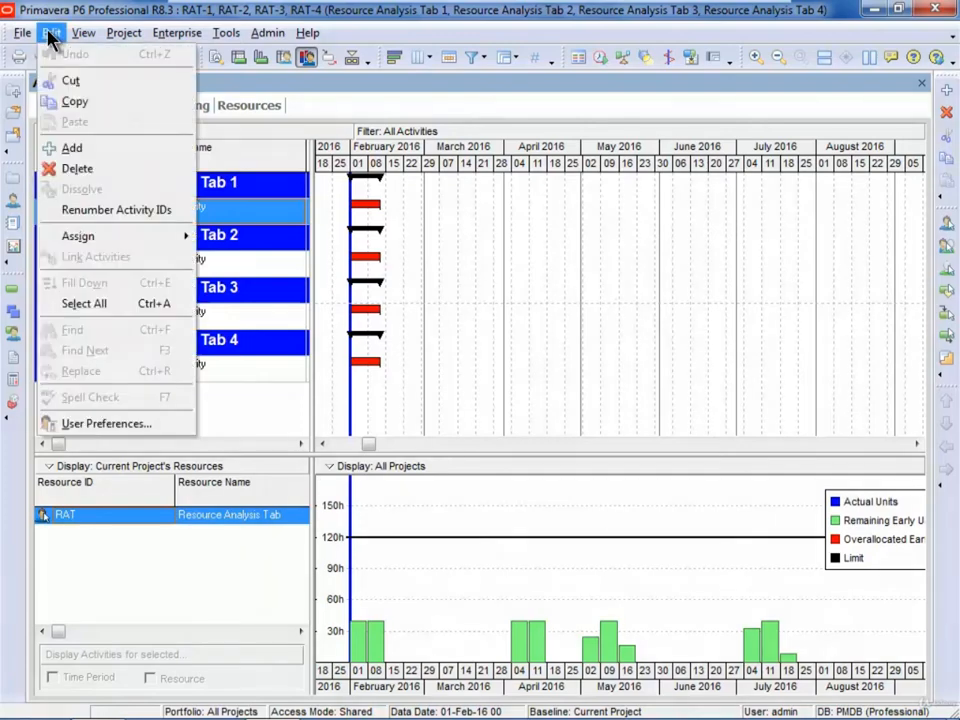
{"action": "left_click", "coordinate": [85, 430]}
{"action": "left_click", "coordinate": [380, 351]}
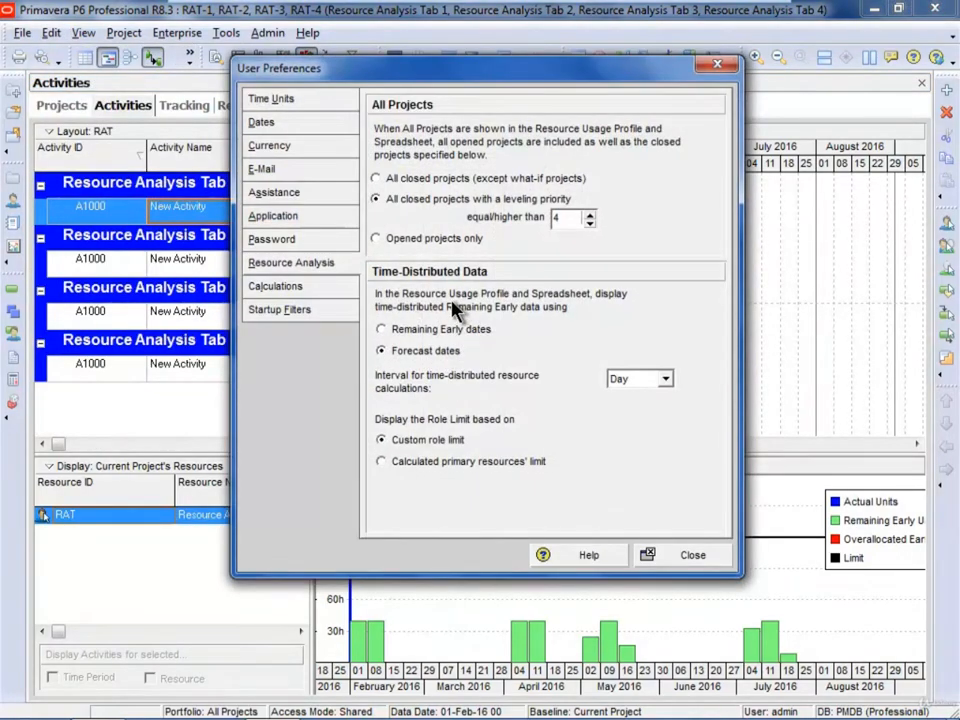
{"action": "left_click", "coordinate": [689, 549]}
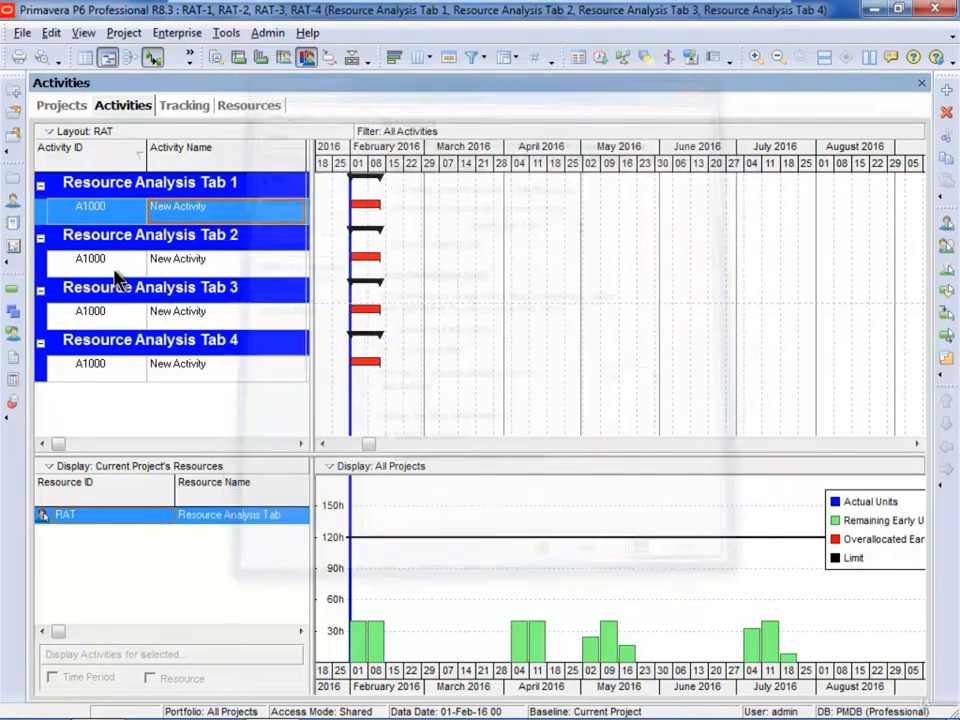
Step: Go back to the Tracking view, collapse the SAMPLE and OZ groups, and display the RAT projects' forecast bars
{"action": "left_click", "coordinate": [10, 247]}
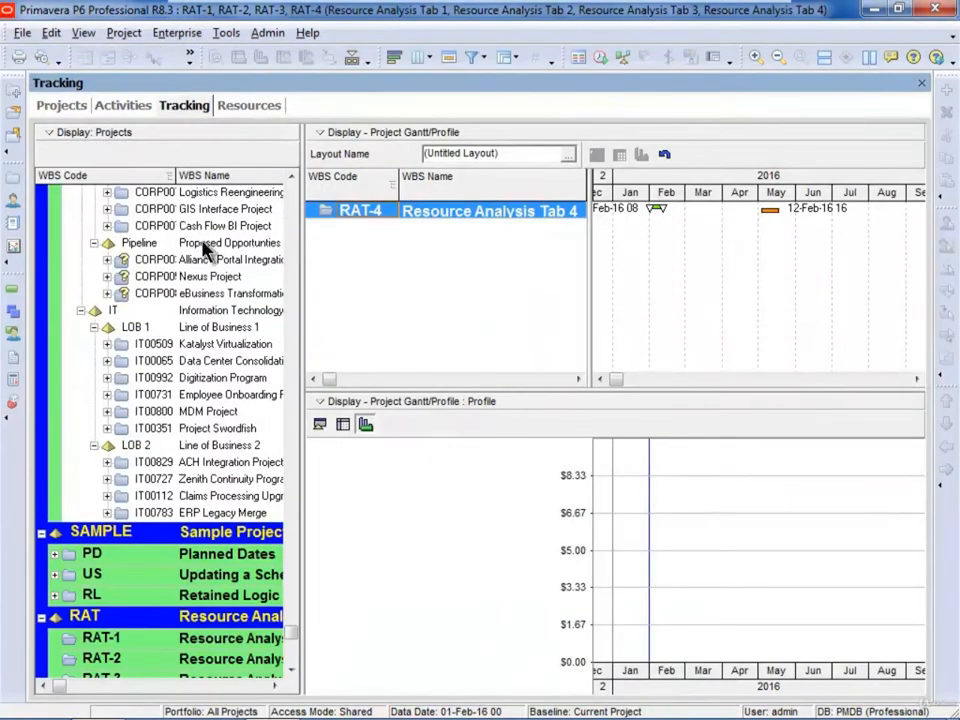
{"action": "double_click", "coordinate": [100, 532]}
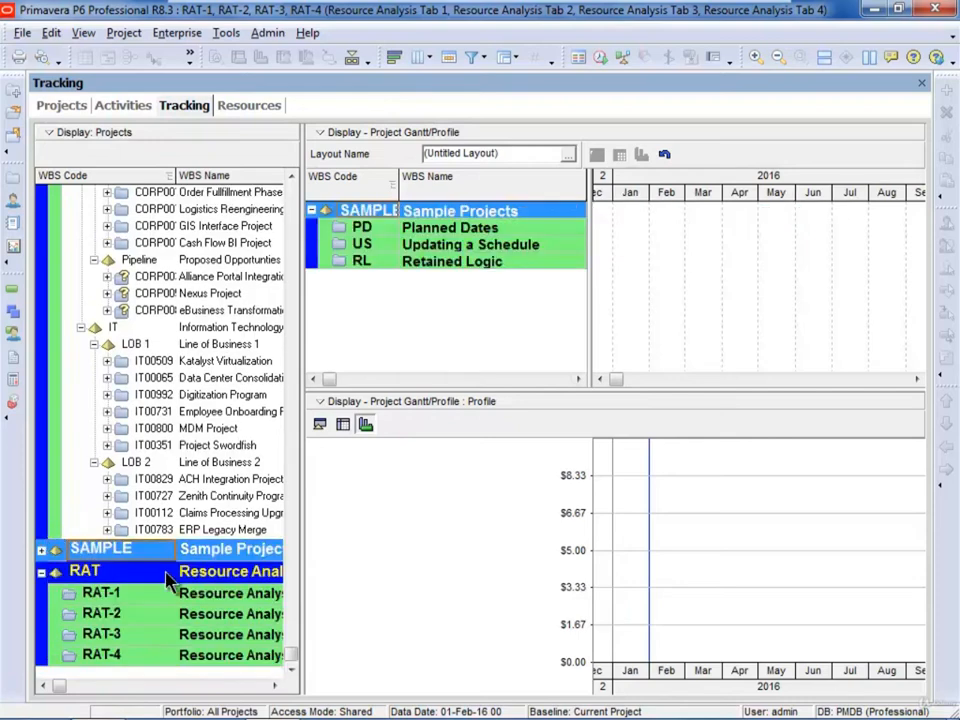
{"action": "scroll", "coordinate": [279, 221], "scroll_direction": "up", "scroll_amount": 10}
{"action": "left_click", "coordinate": [42, 197]}
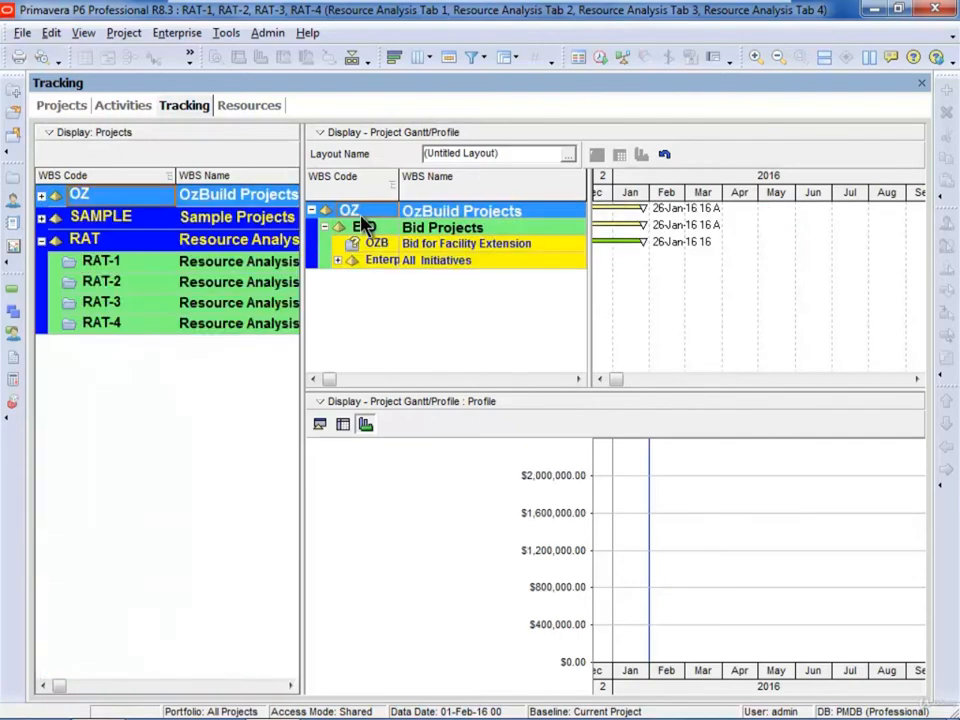
{"action": "left_click", "coordinate": [189, 241]}
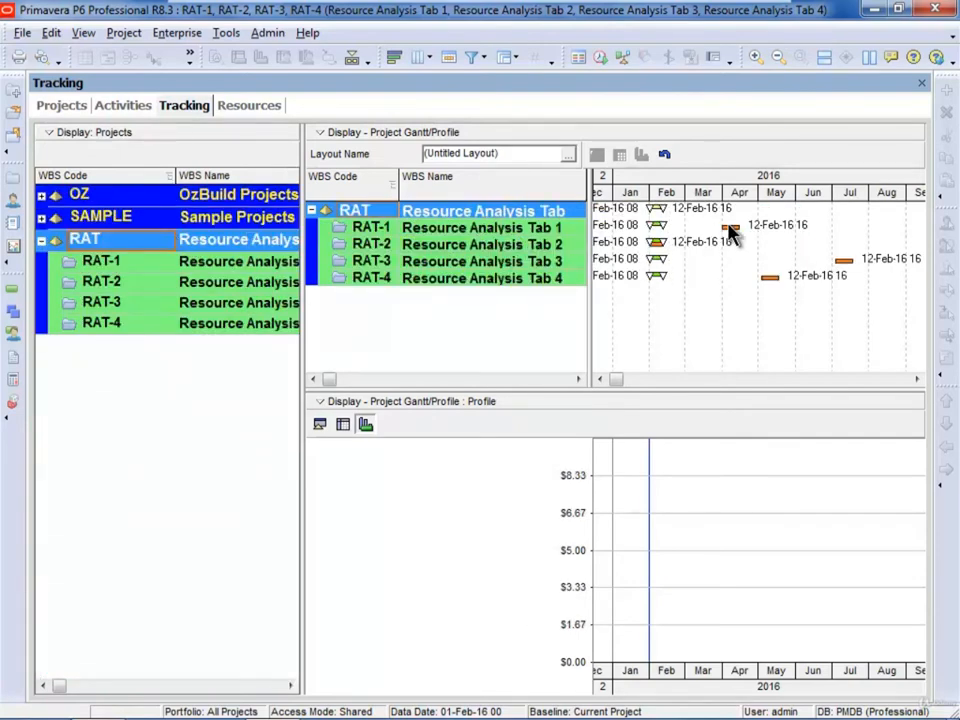
Step: Move the forecast bars of RAT-1, RAT-4 and RAT-3 back to February 2016, in line with their current bars
{"action": "left_click_drag", "start_coordinate": [729, 228], "coordinate": [659, 230]}
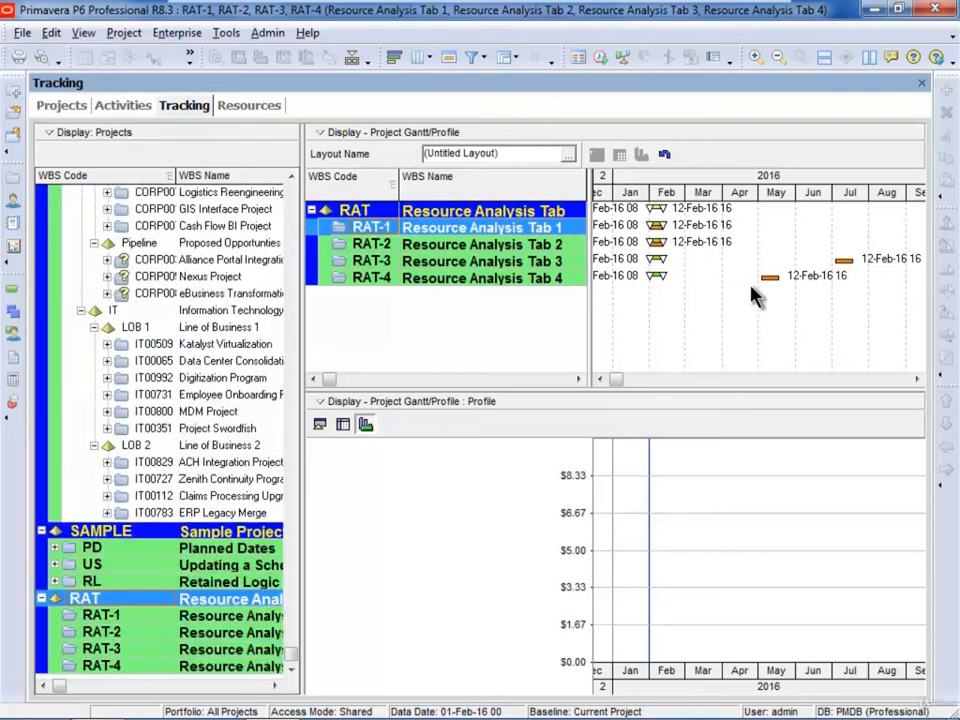
{"action": "left_click", "coordinate": [747, 279]}
{"action": "left_click_drag", "start_coordinate": [770, 284], "coordinate": [658, 280]}
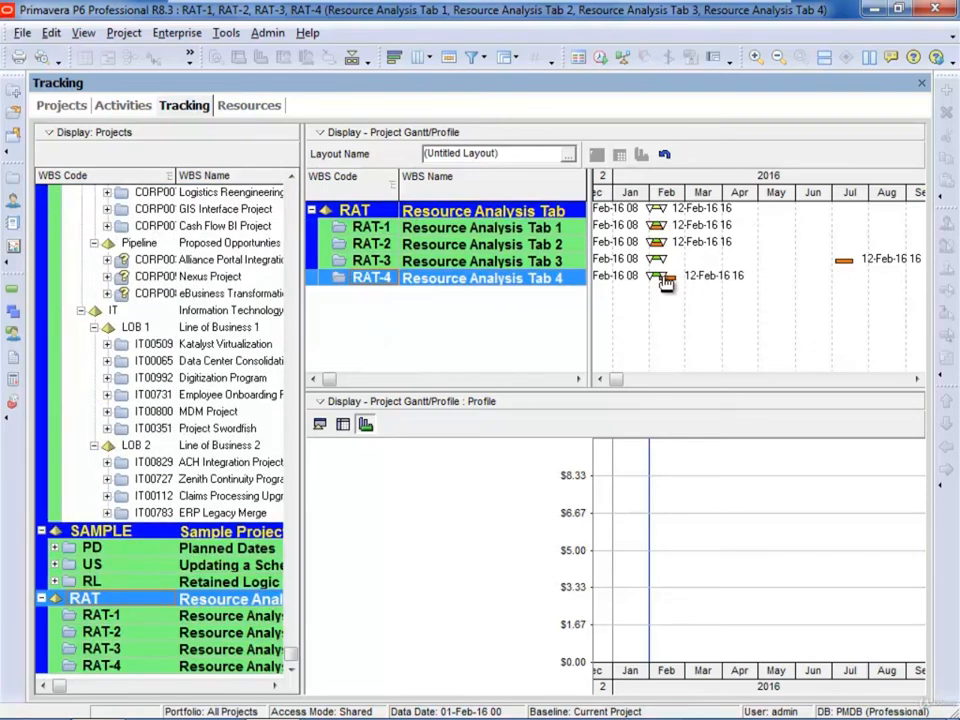
{"action": "left_click_drag", "start_coordinate": [845, 268], "coordinate": [659, 270]}
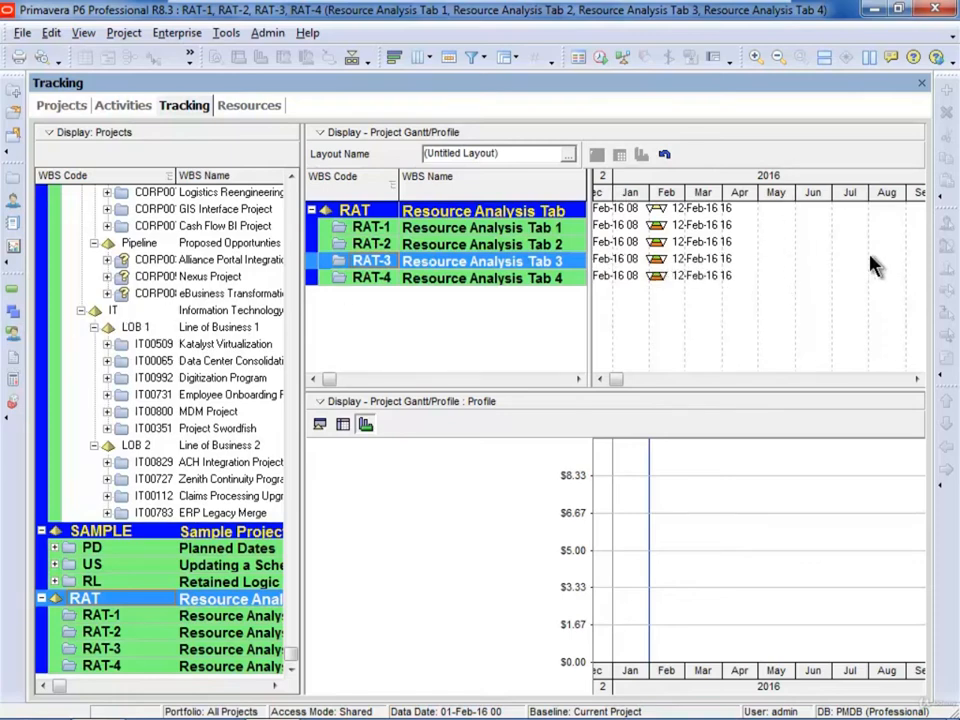
Step: Return to the Activities view and examine the resource usage profile of the RAT resource for February 2016
{"action": "left_click", "coordinate": [13, 222]}
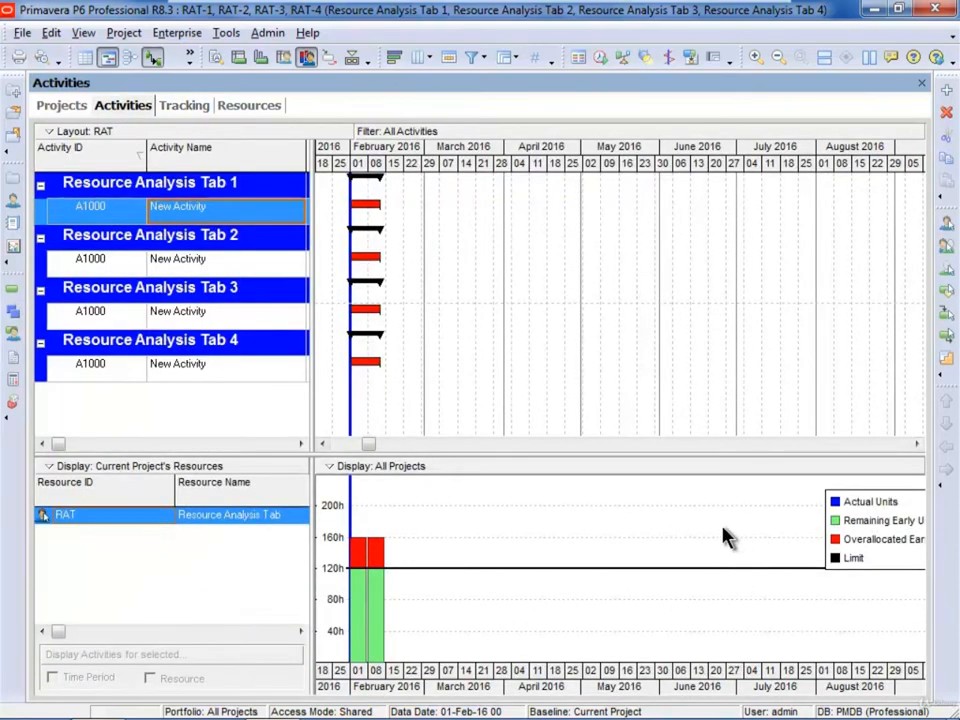
{"action": "left_click", "coordinate": [282, 57]}
{"action": "left_click", "coordinate": [308, 58]}
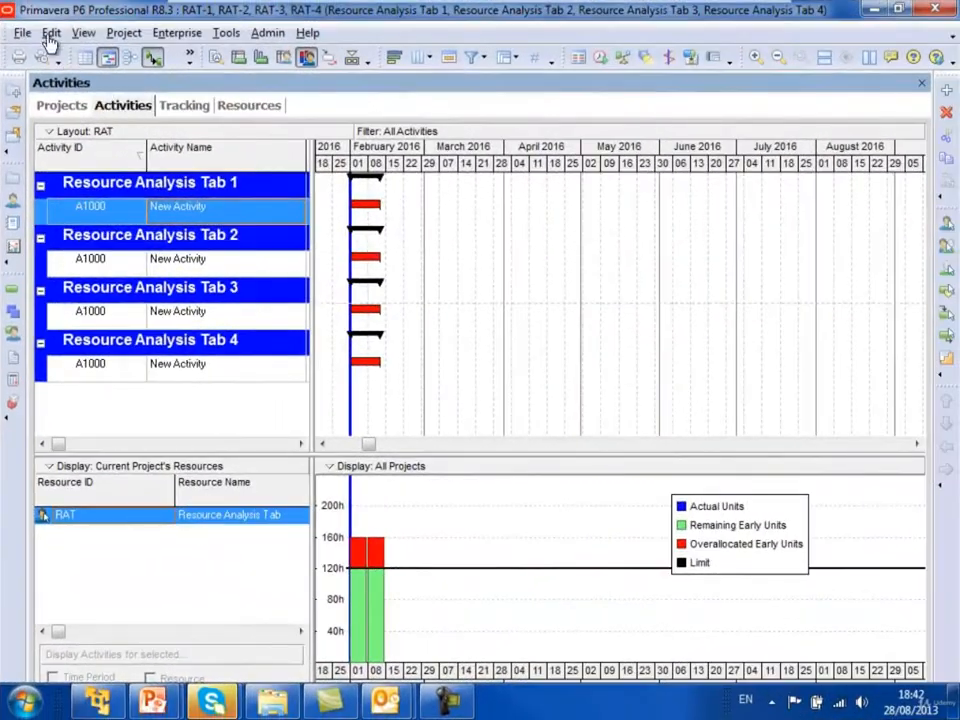
Step: Check the interval for time-distributed resource calculations in the Resource Analysis preferences
{"action": "left_click", "coordinate": [50, 33]}
{"action": "left_click", "coordinate": [110, 432]}
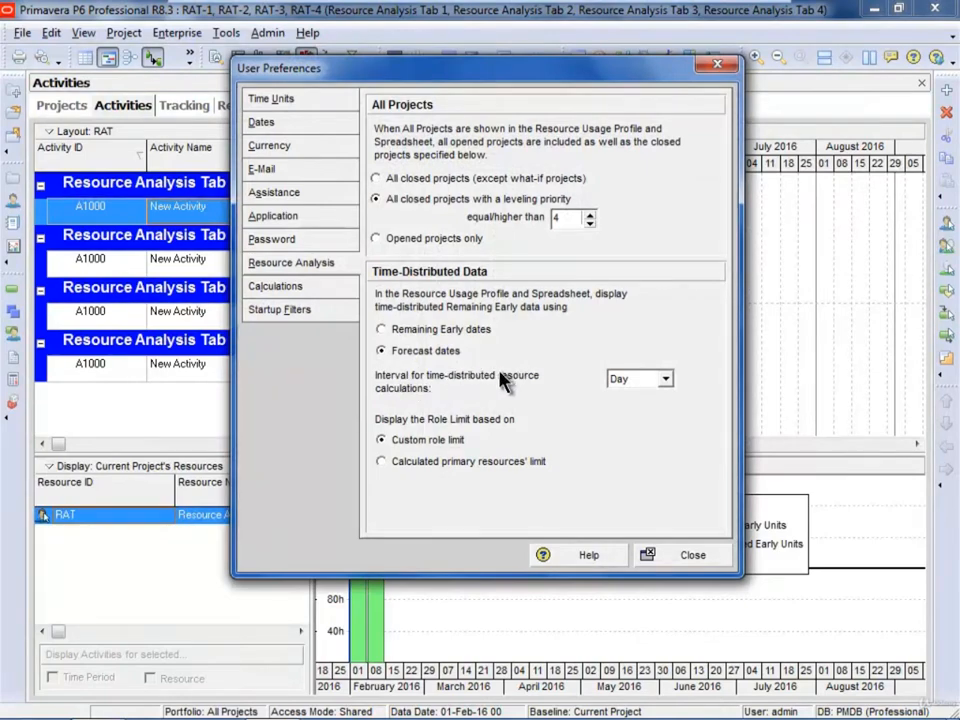
{"action": "left_click", "coordinate": [688, 556]}
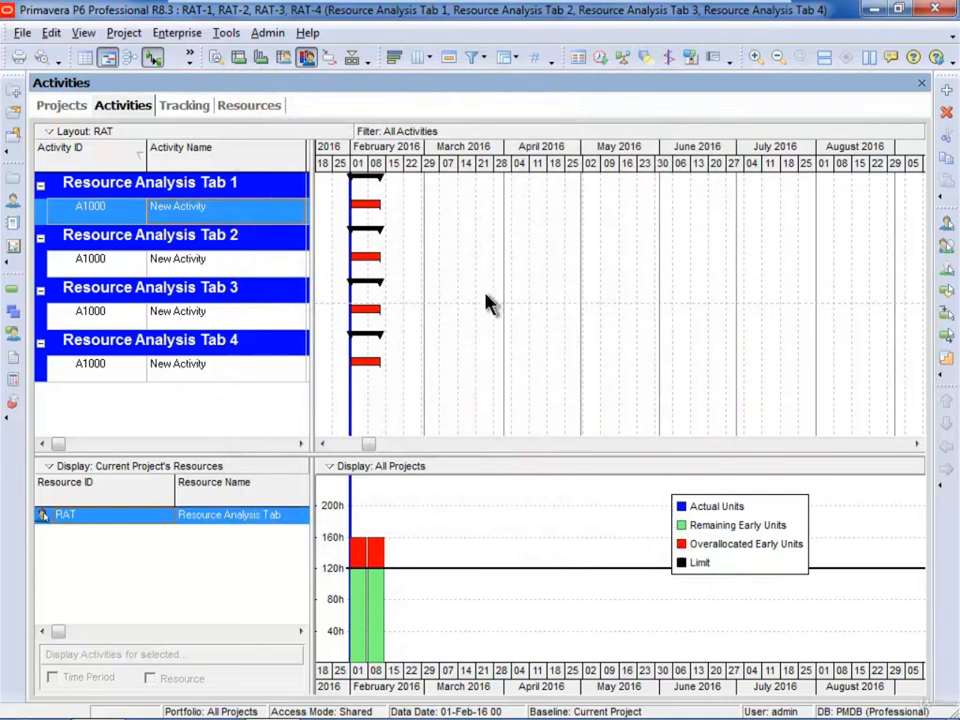
Step: Display the resource usage spreadsheet for the RAT resource with a daily timescale around the week of Feb 01
{"action": "left_click", "coordinate": [284, 59]}
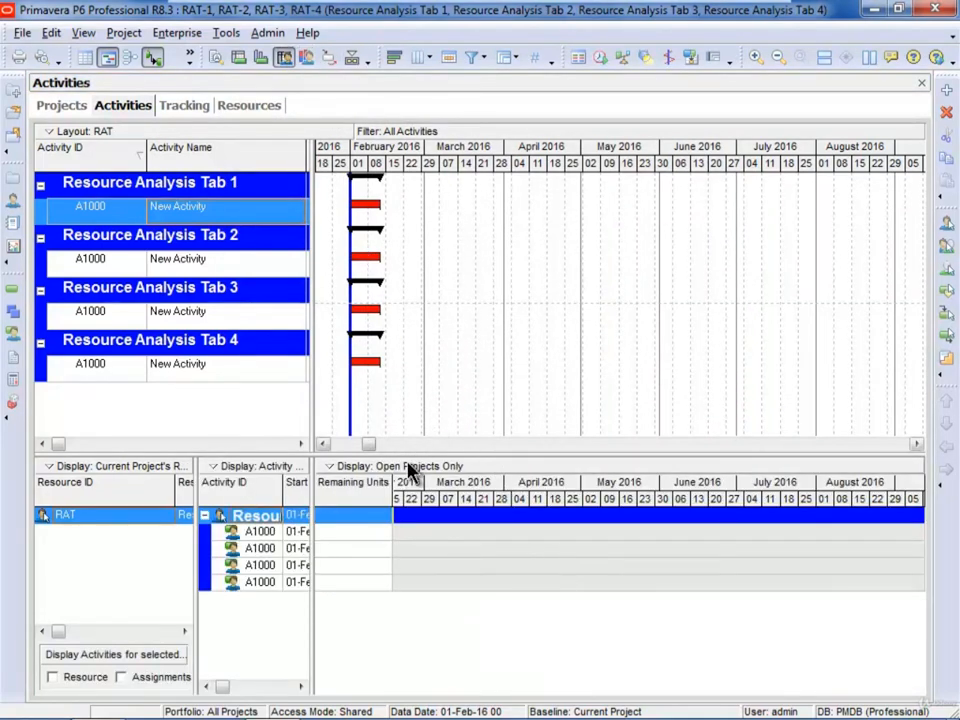
{"action": "left_click", "coordinate": [323, 443]}
{"action": "left_click", "coordinate": [323, 443]}
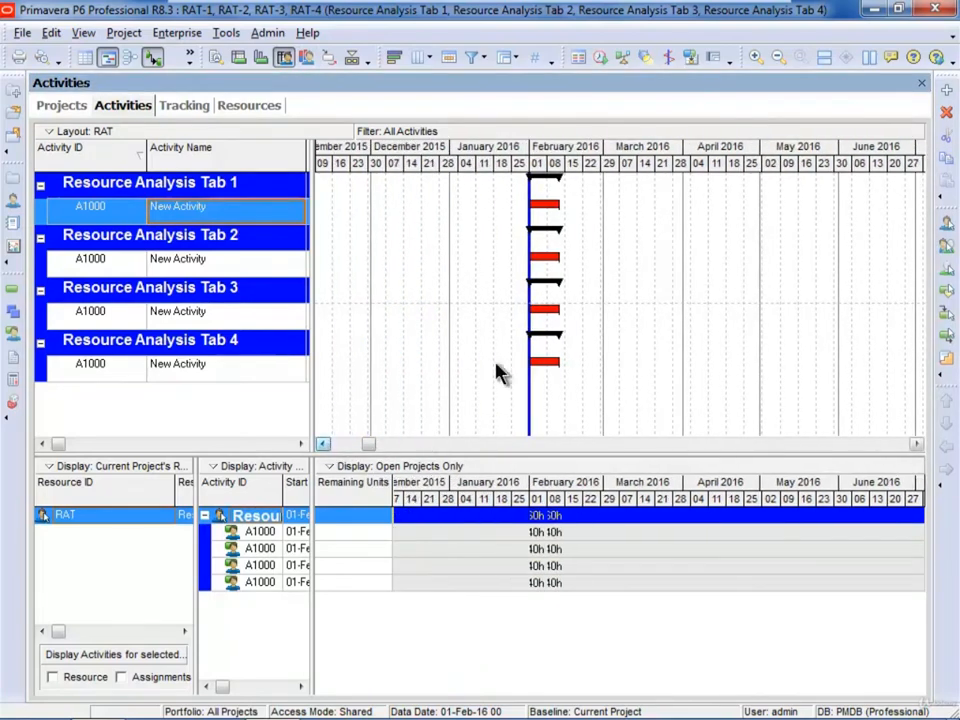
{"action": "left_click", "coordinate": [755, 57]}
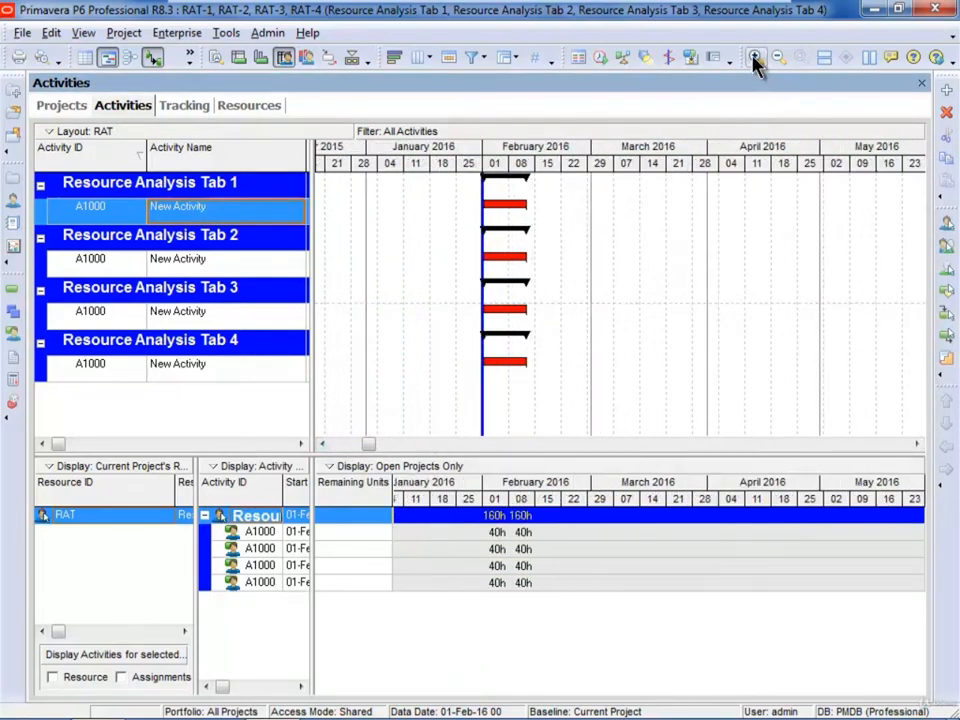
{"action": "left_click", "coordinate": [755, 57]}
{"action": "left_click", "coordinate": [381, 264]}
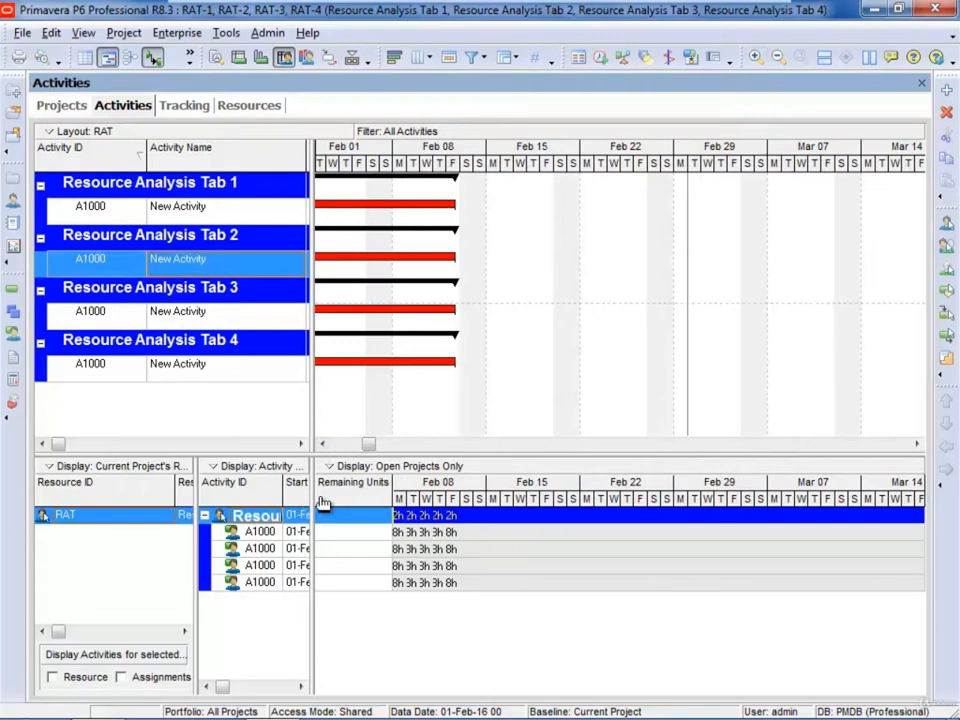
{"action": "left_click", "coordinate": [323, 443]}
{"action": "left_click", "coordinate": [323, 443]}
{"action": "left_click", "coordinate": [323, 443]}
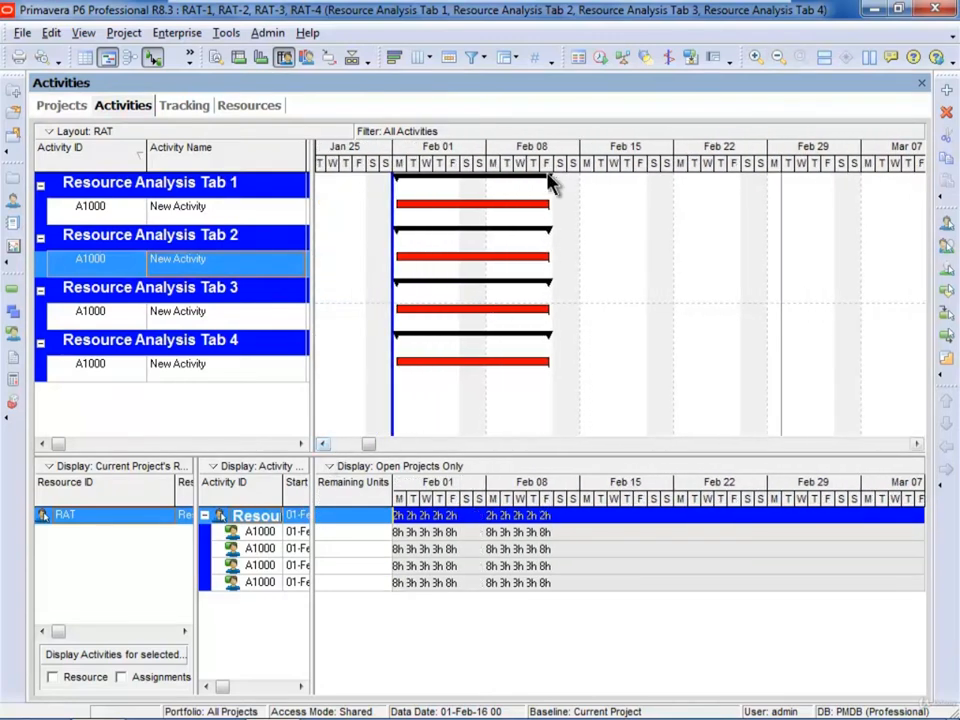
Step: Expand the timescale to hours to examine how the RAT assignments' units are spread over Thr Feb 04
{"action": "left_click_drag", "start_coordinate": [553, 165], "coordinate": [739, 283]}
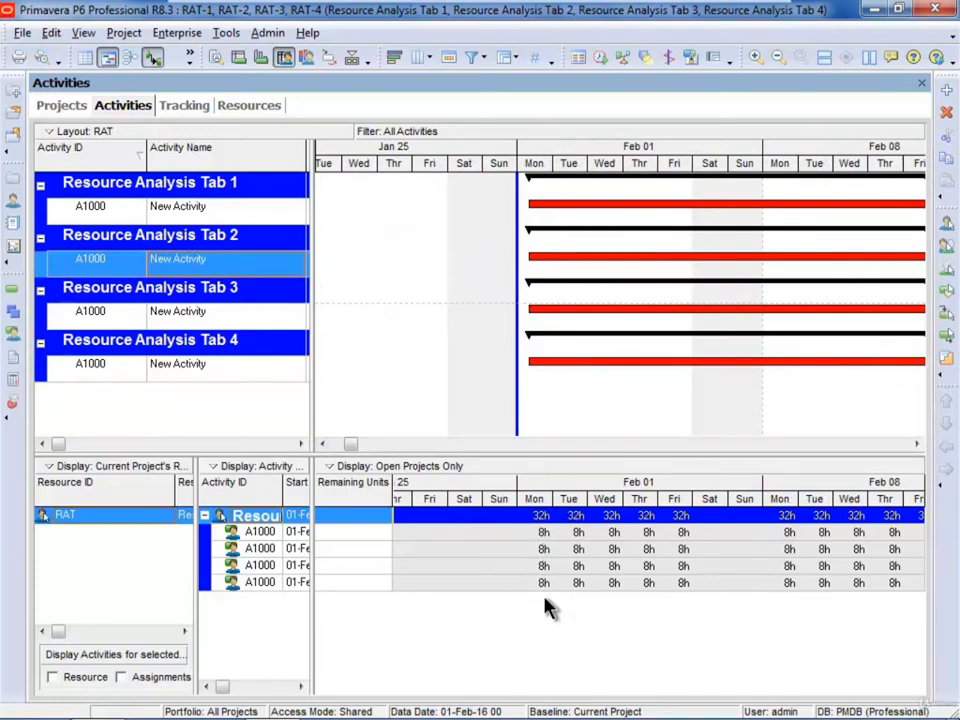
{"action": "left_click", "coordinate": [757, 62]}
{"action": "left_click", "coordinate": [757, 62]}
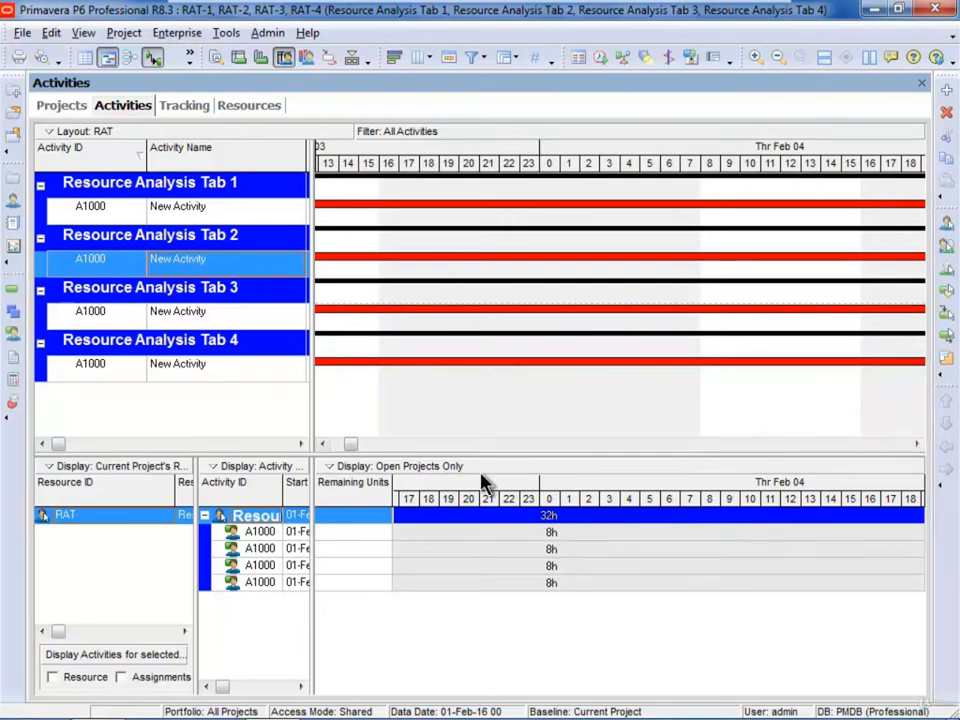
Step: Set the interval for time-distributed resource calculations to Hour in the Resource Analysis preferences and accept the memory warning
{"action": "left_click", "coordinate": [52, 33]}
{"action": "left_click", "coordinate": [66, 423]}
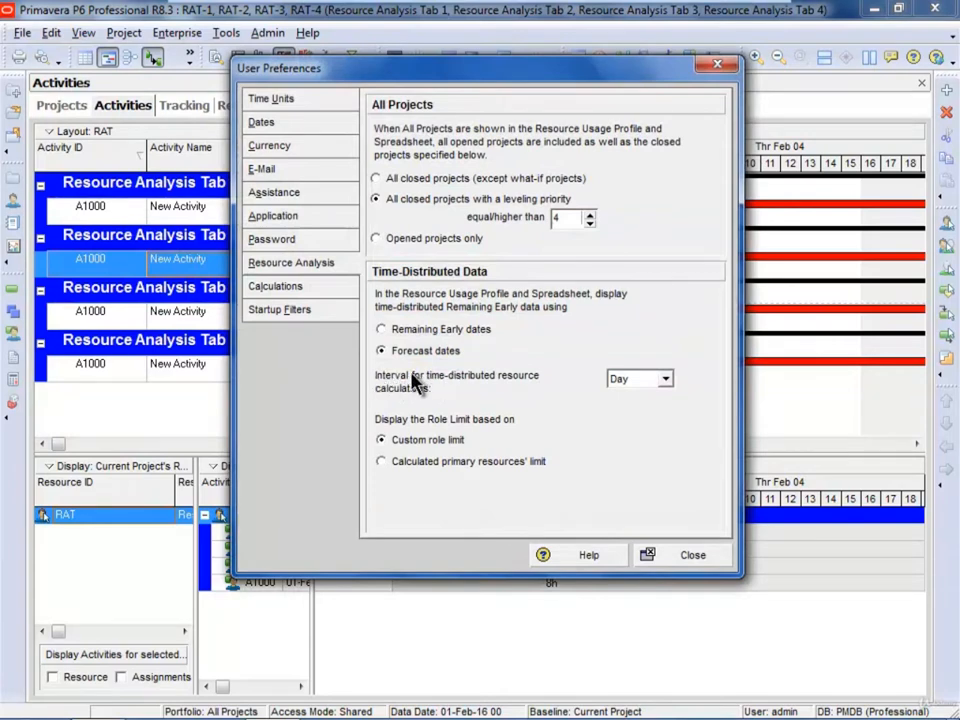
{"action": "left_click", "coordinate": [665, 379]}
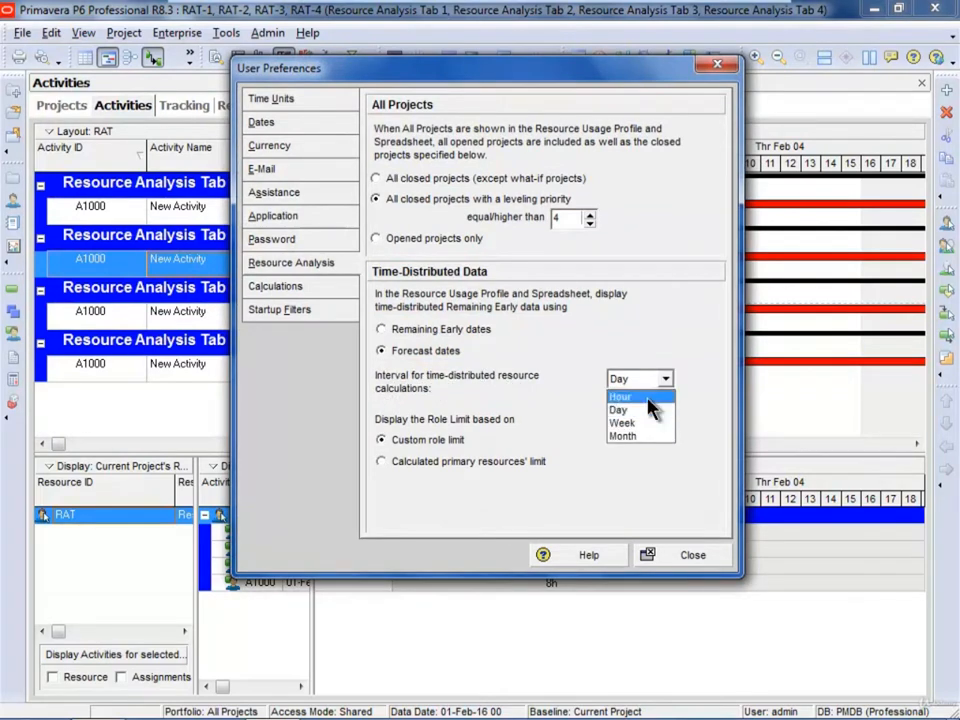
{"action": "left_click", "coordinate": [658, 394]}
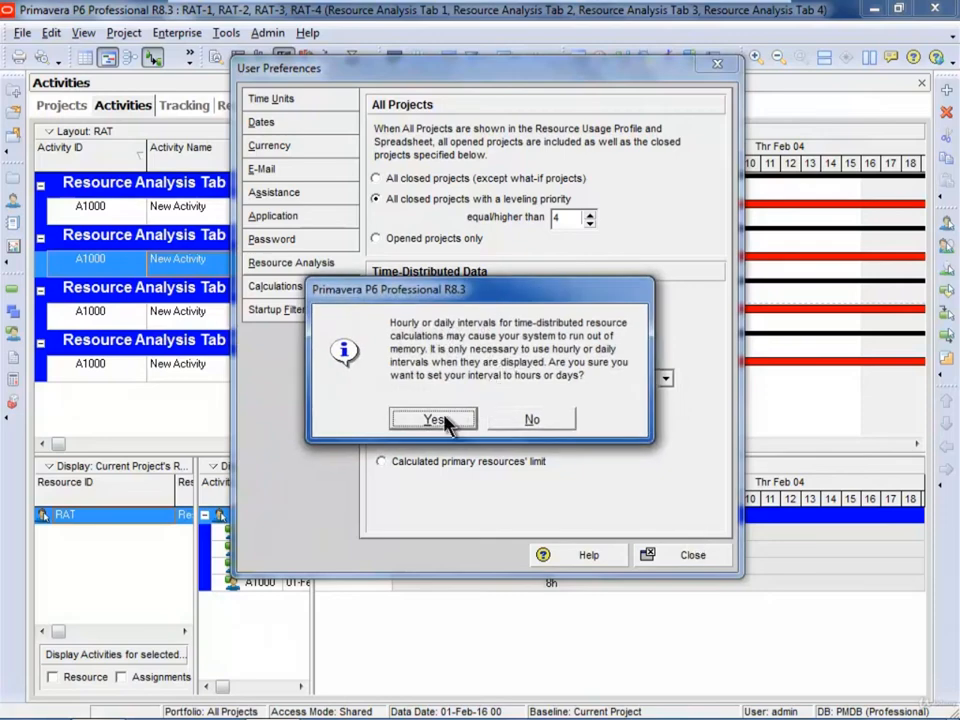
{"action": "left_click", "coordinate": [435, 420]}
{"action": "left_click", "coordinate": [686, 554]}
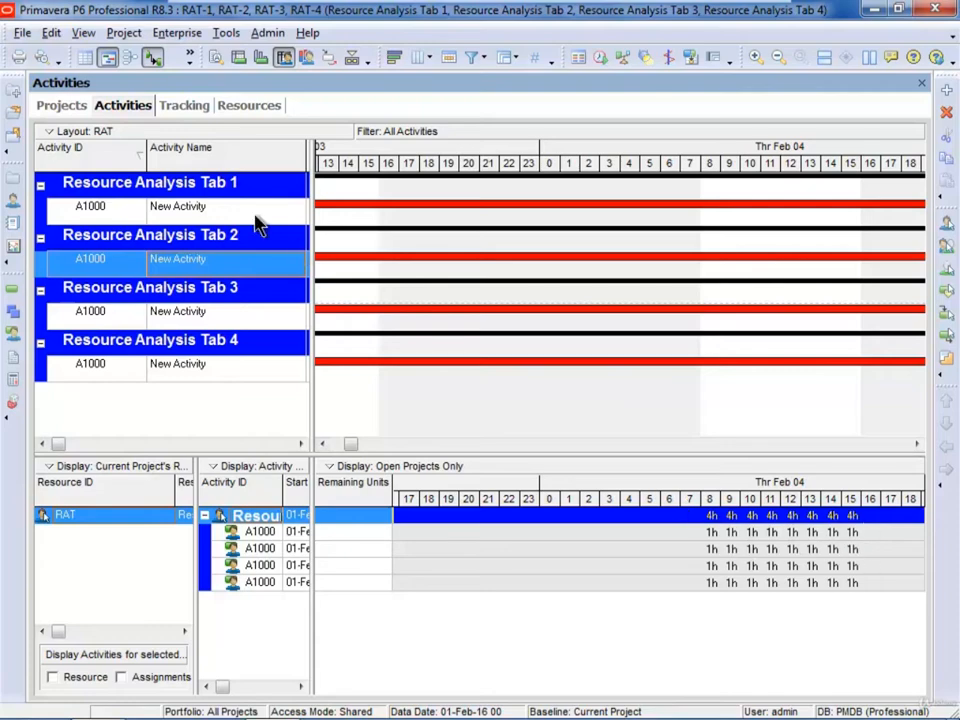
Step: Change the interval for time-distributed resource calculations to Day to compare the spreadsheet's distribution
{"action": "left_click", "coordinate": [48, 30]}
{"action": "left_click", "coordinate": [97, 428]}
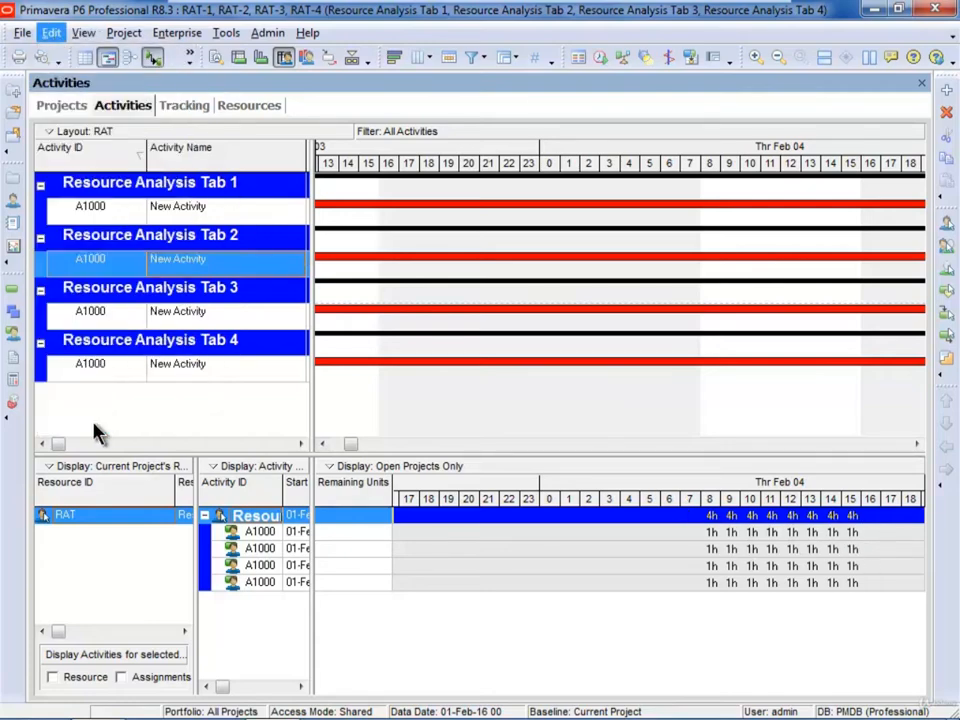
{"action": "left_click", "coordinate": [663, 378]}
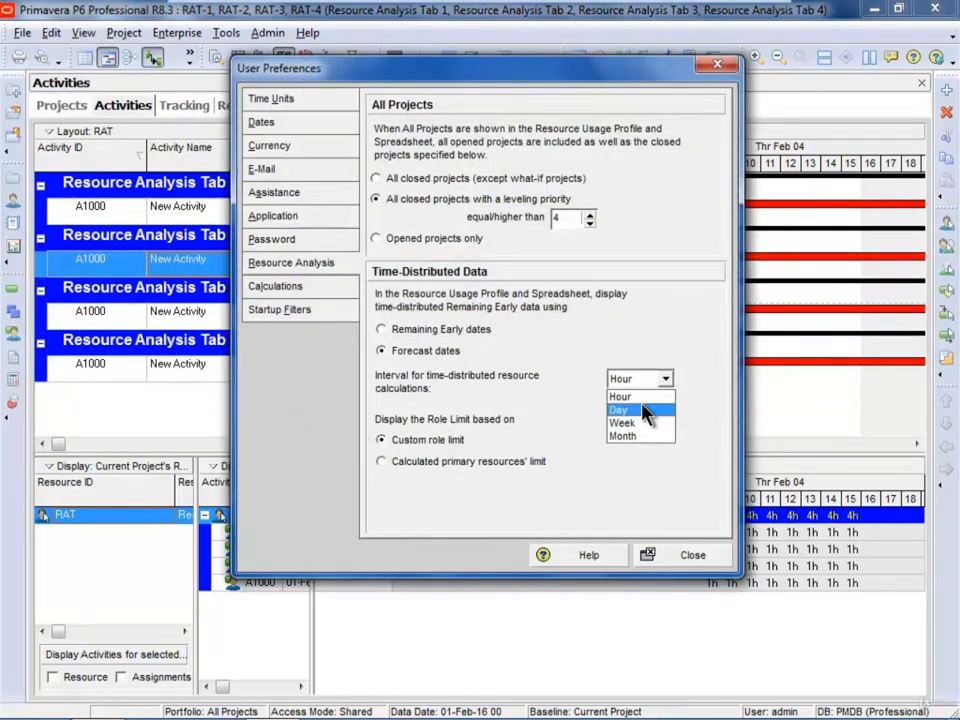
{"action": "left_click", "coordinate": [645, 413]}
{"action": "left_click", "coordinate": [438, 418]}
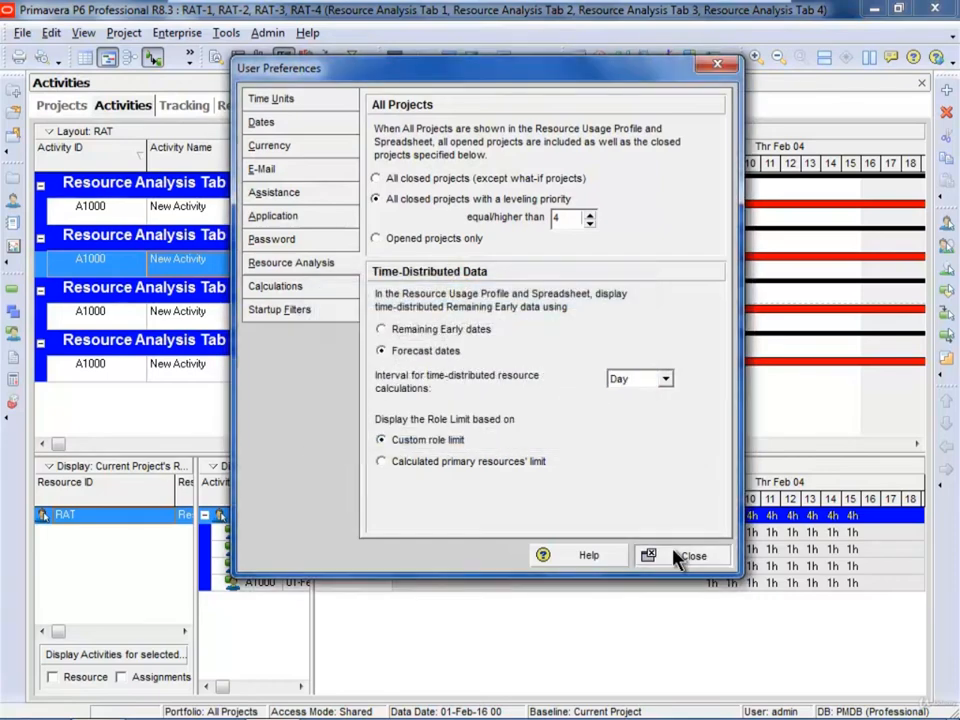
{"action": "left_click", "coordinate": [680, 556]}
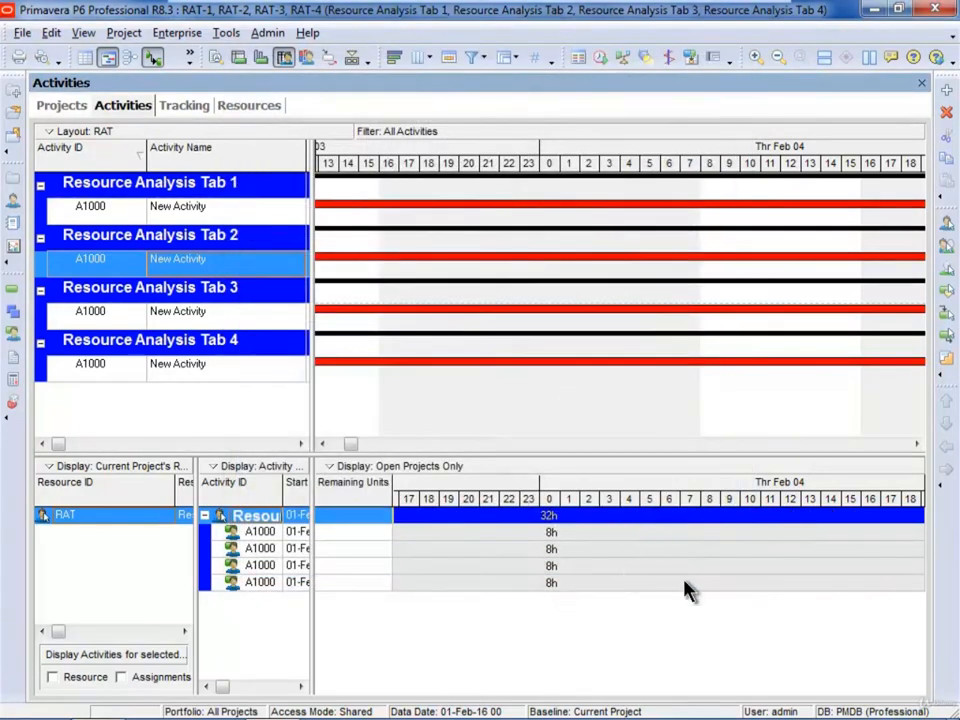
Step: Switch the time-distributed calculation interval back to Hour in the Resource Analysis preferences
{"action": "left_click", "coordinate": [50, 32]}
{"action": "left_click", "coordinate": [133, 424]}
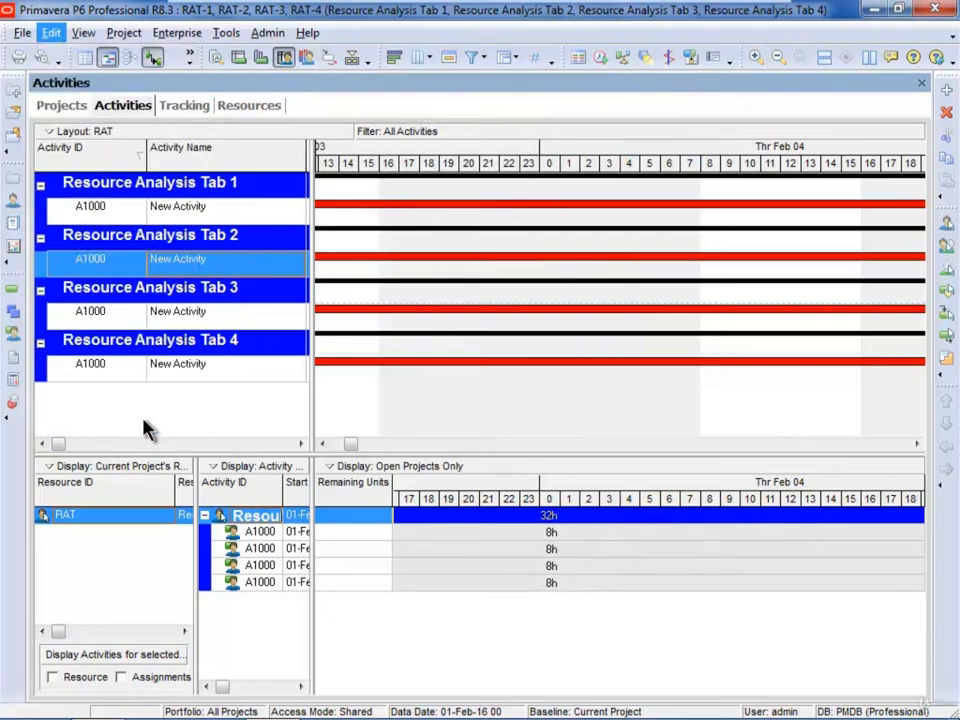
{"action": "left_click", "coordinate": [650, 379]}
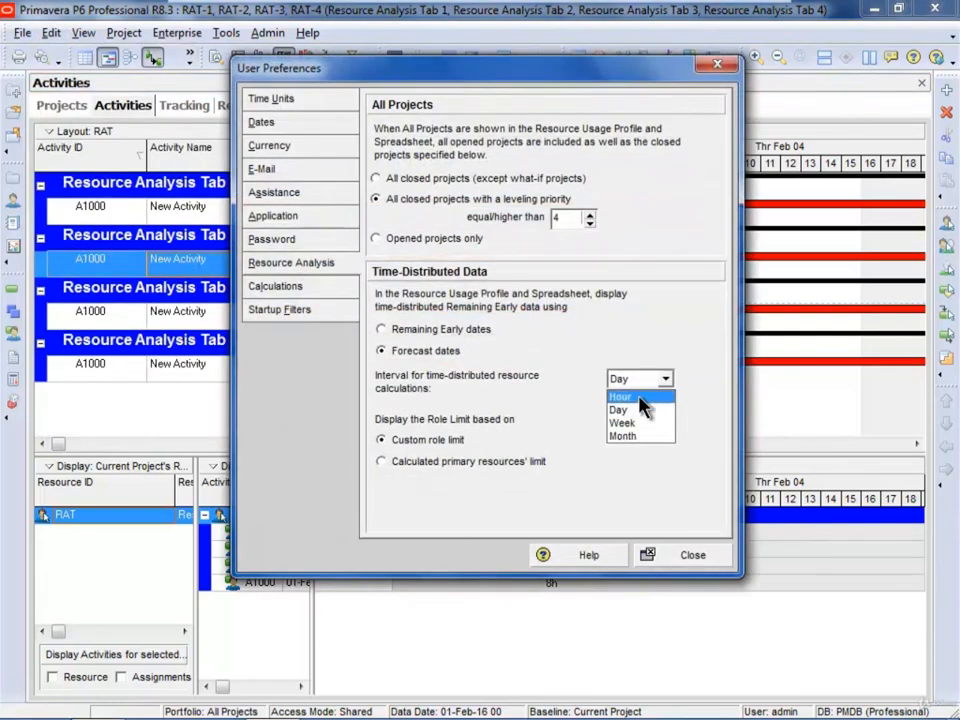
{"action": "left_click", "coordinate": [640, 397]}
{"action": "key", "text": "Return"}
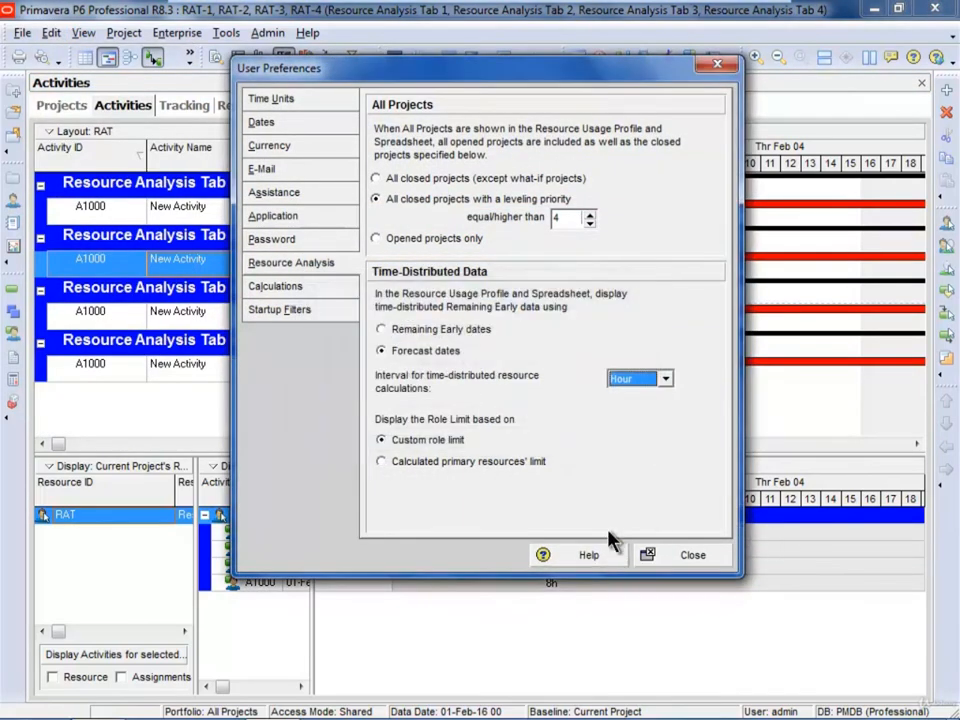
{"action": "left_click", "coordinate": [683, 557]}
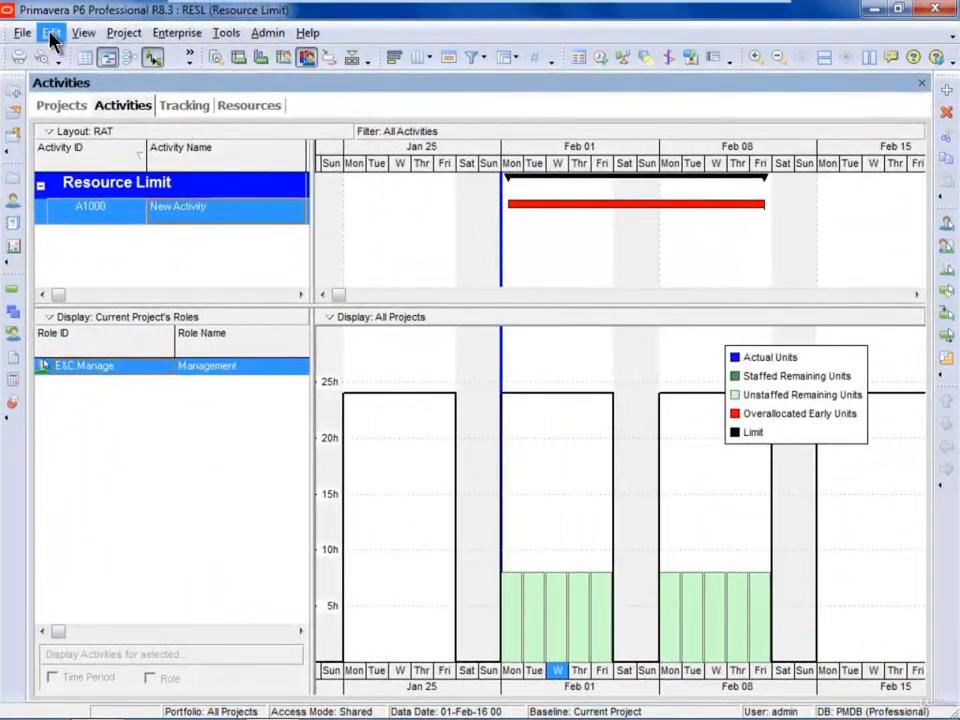
Step: With the RESL project open, base the displayed role limit on Custom role limit in the Resource Analysis preferences
{"action": "left_click", "coordinate": [52, 33]}
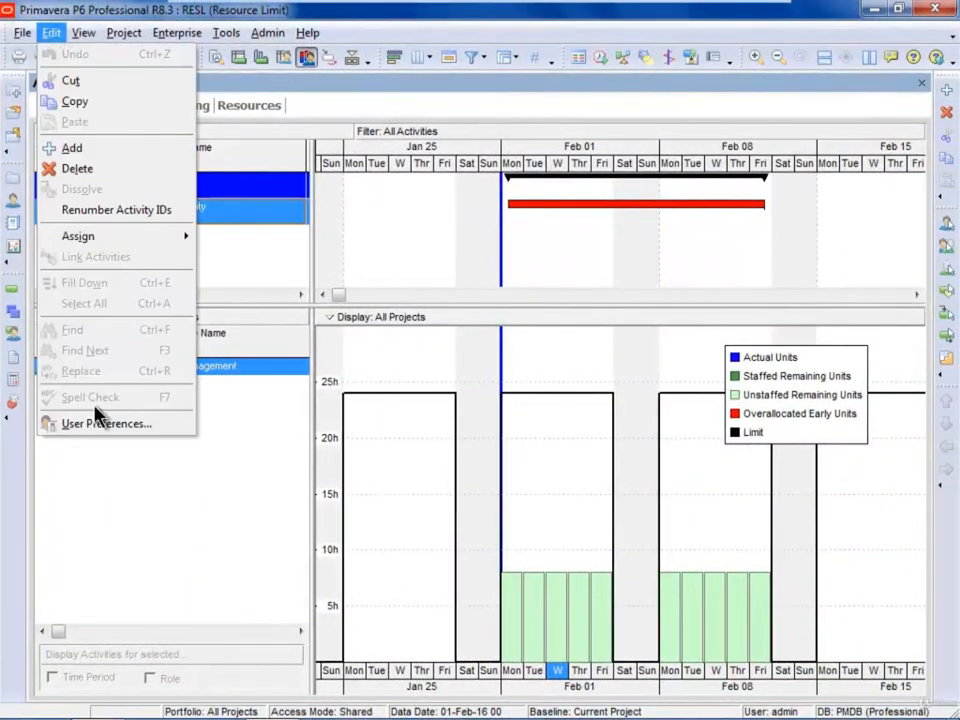
{"action": "left_click", "coordinate": [100, 423]}
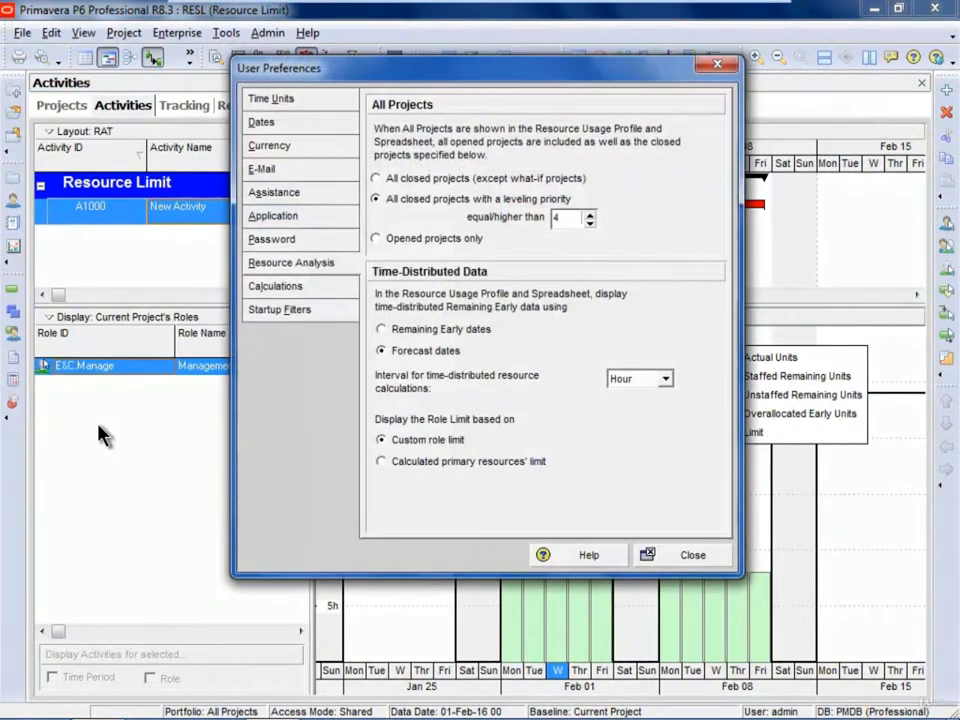
{"action": "left_click", "coordinate": [420, 470]}
{"action": "left_click", "coordinate": [419, 444]}
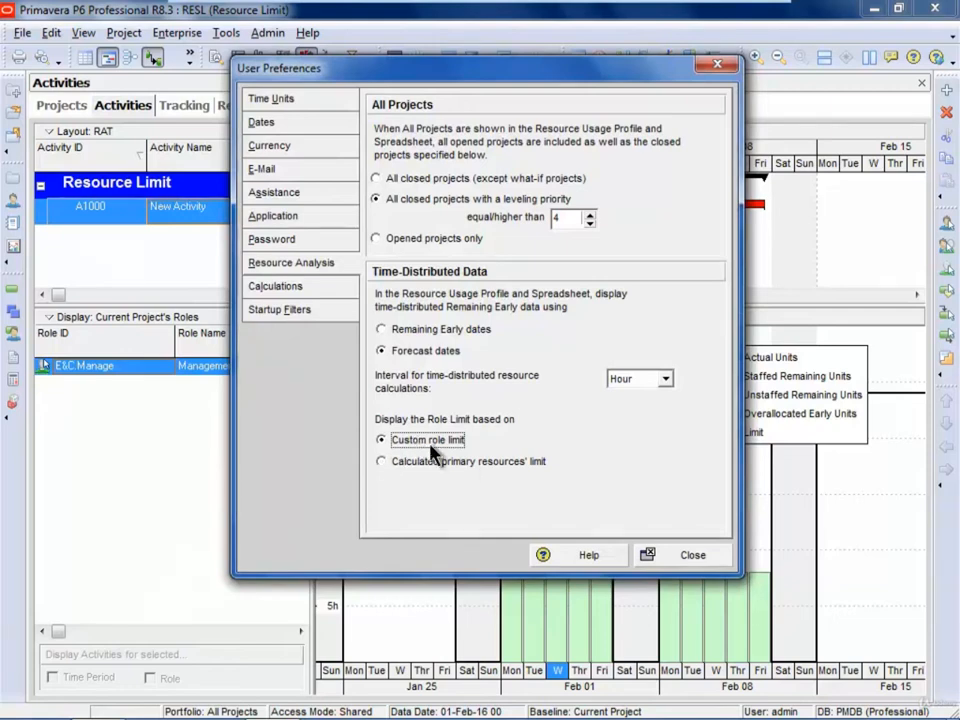
{"action": "left_click", "coordinate": [704, 559]}
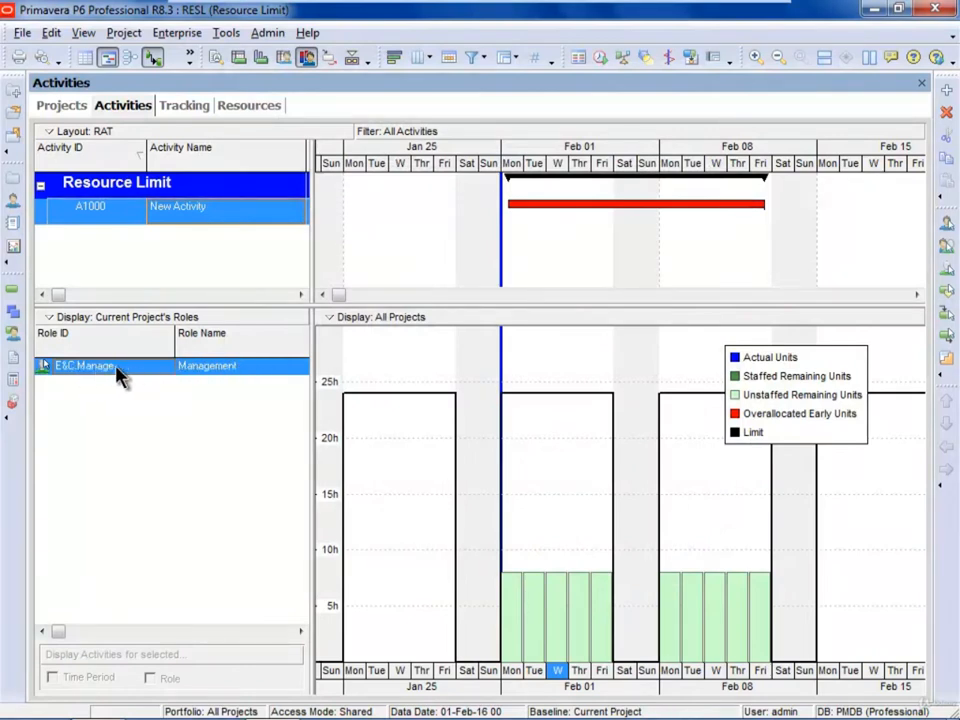
Step: Examine the limits and assigned resources of the E&C.Manage role in Roles, comparing its limit with the usage profile
{"action": "left_click", "coordinate": [185, 33]}
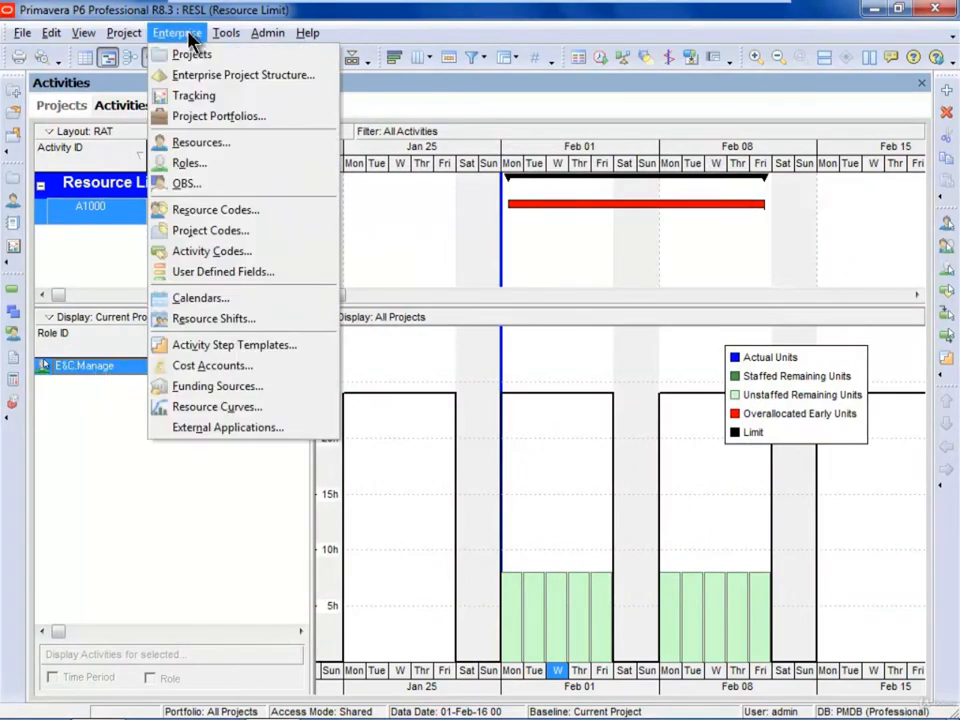
{"action": "left_click", "coordinate": [218, 170]}
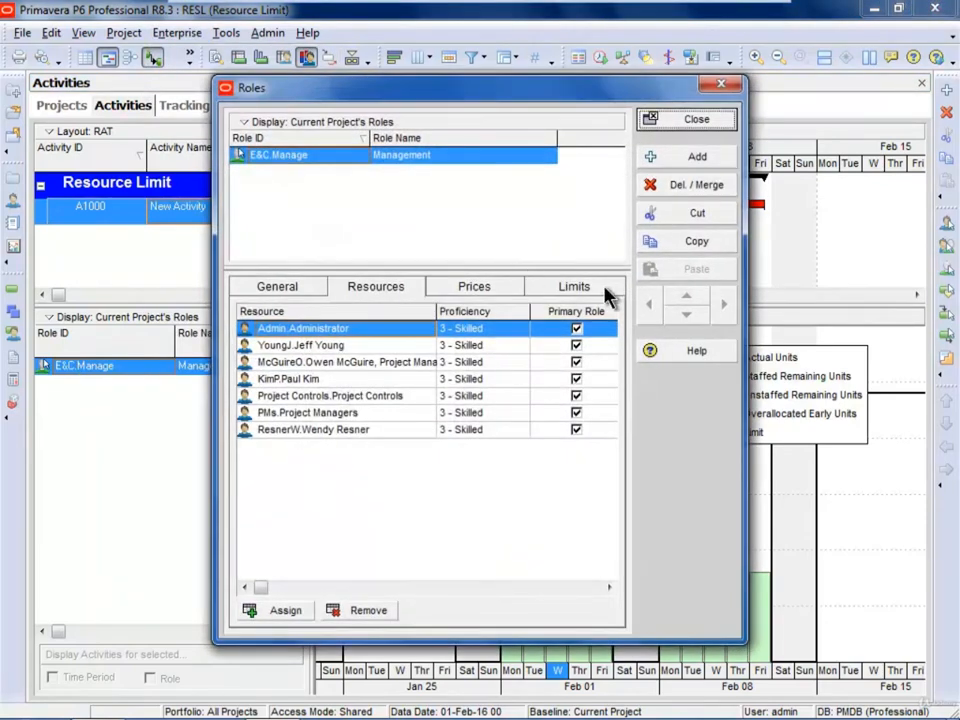
{"action": "left_click", "coordinate": [586, 287]}
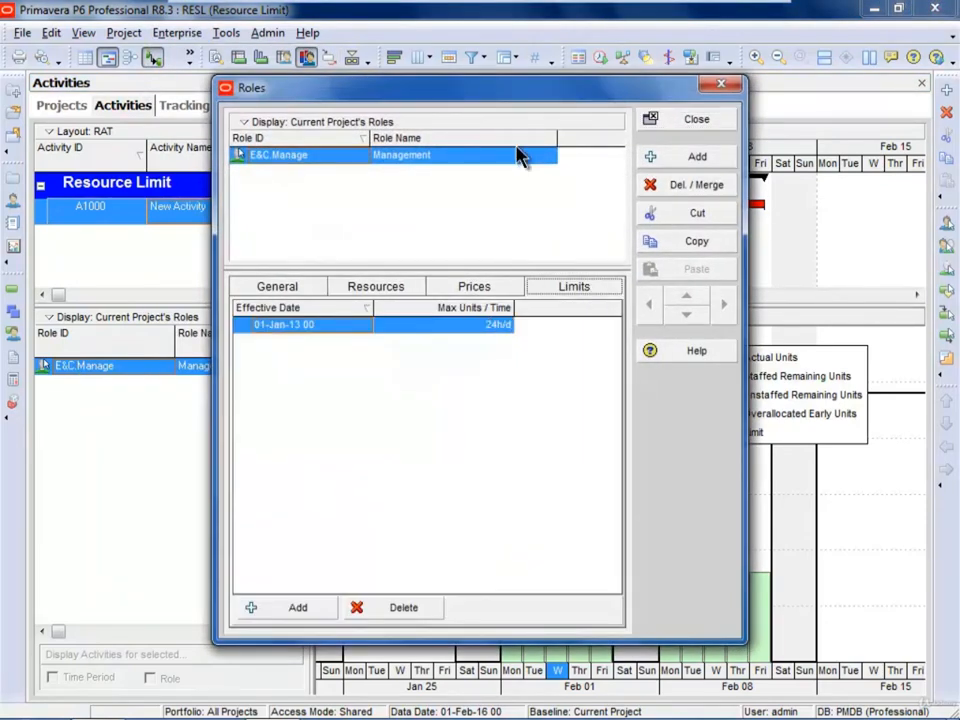
{"action": "left_click_drag", "start_coordinate": [535, 98], "coordinate": [281, 600]}
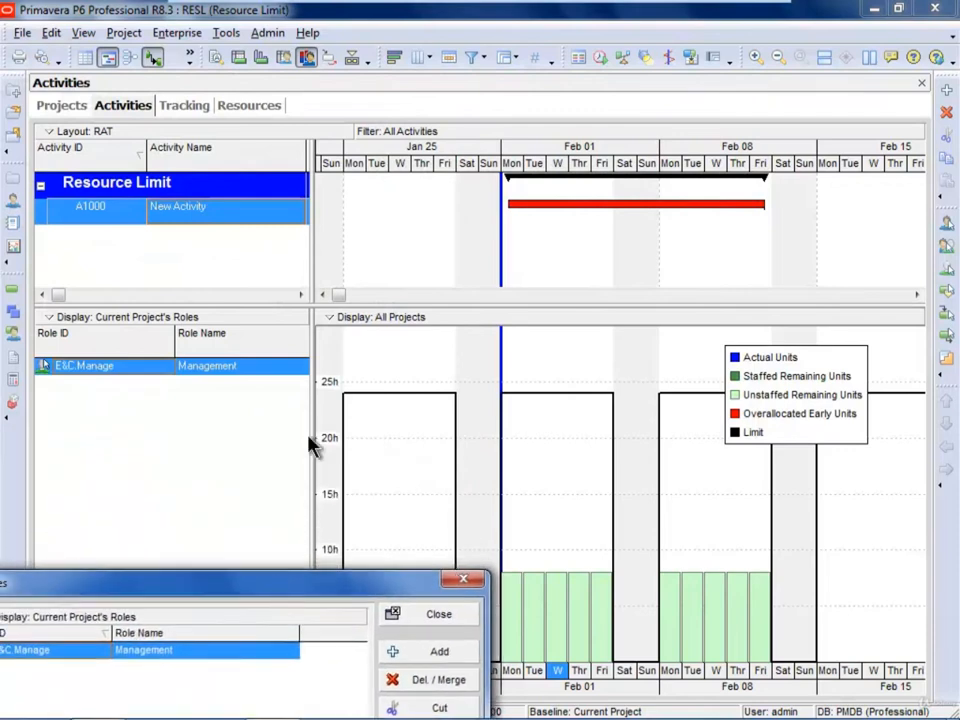
{"action": "left_click_drag", "start_coordinate": [403, 575], "coordinate": [420, 187]}
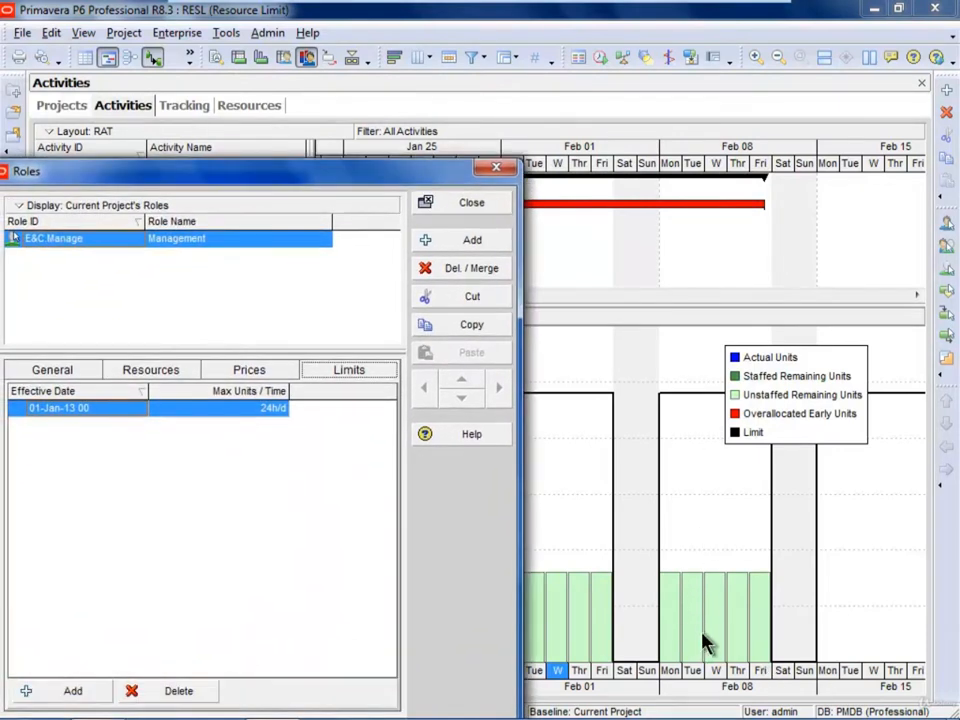
{"action": "left_click_drag", "start_coordinate": [385, 183], "coordinate": [660, 176]}
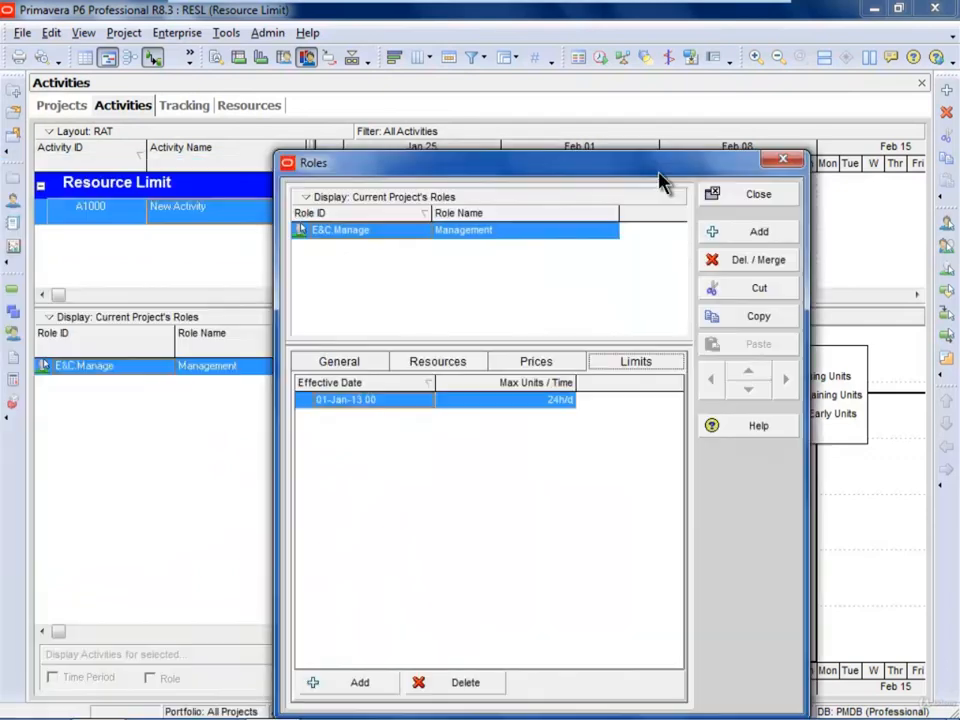
{"action": "left_click", "coordinate": [430, 364]}
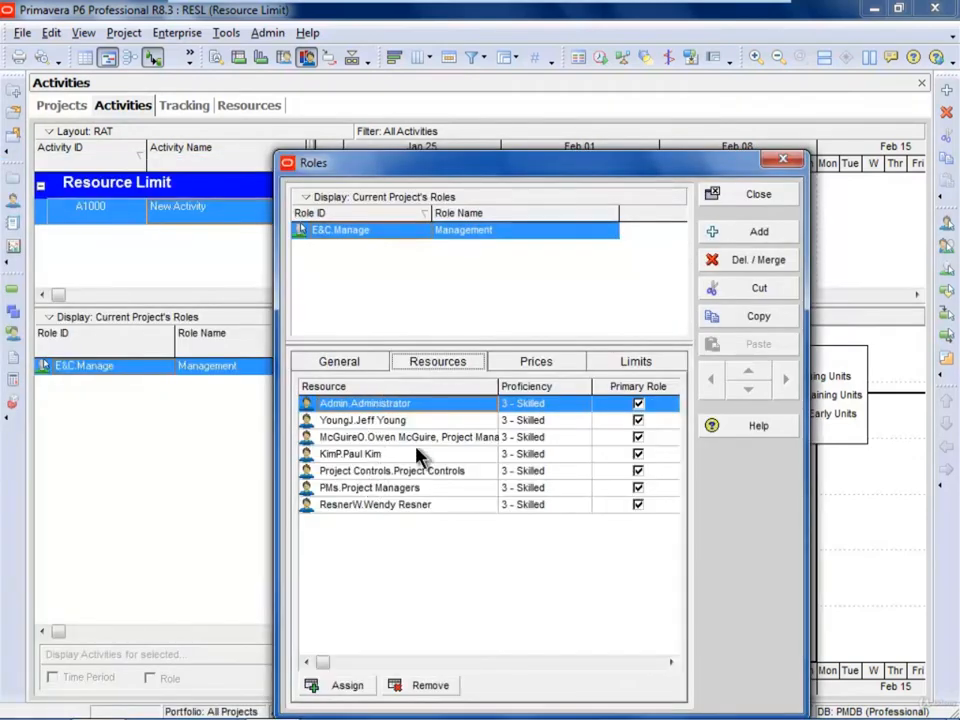
{"action": "left_click", "coordinate": [634, 361]}
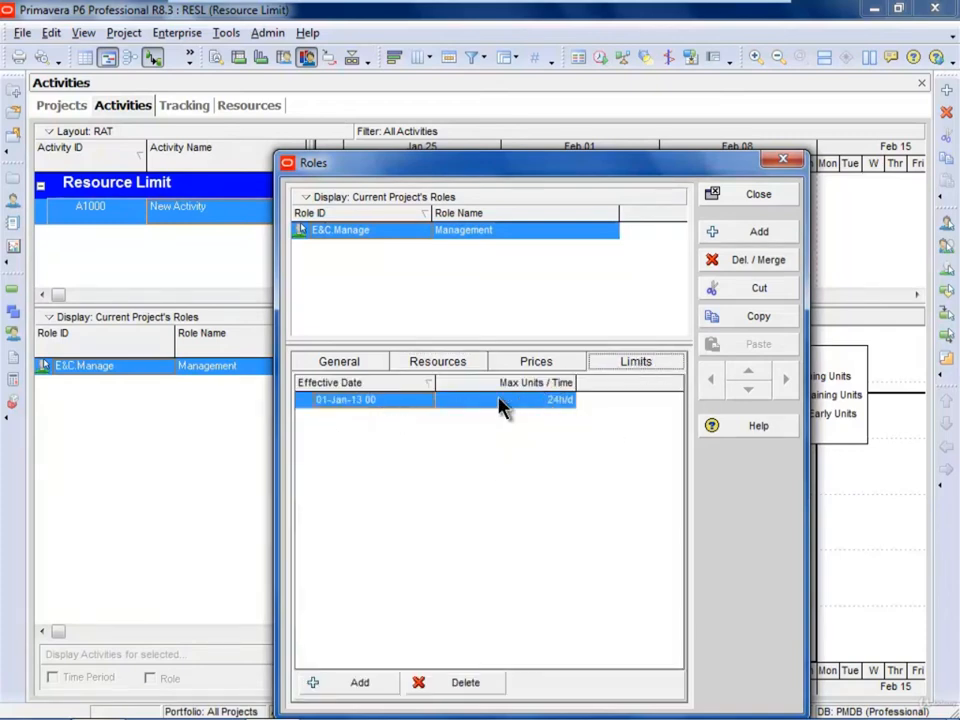
Step: After checking the E&C.Manage role's assigned resources, base the displayed role limit on Calculated primary resources' limit in the Resource Analysis preferences
{"action": "left_click", "coordinate": [452, 362]}
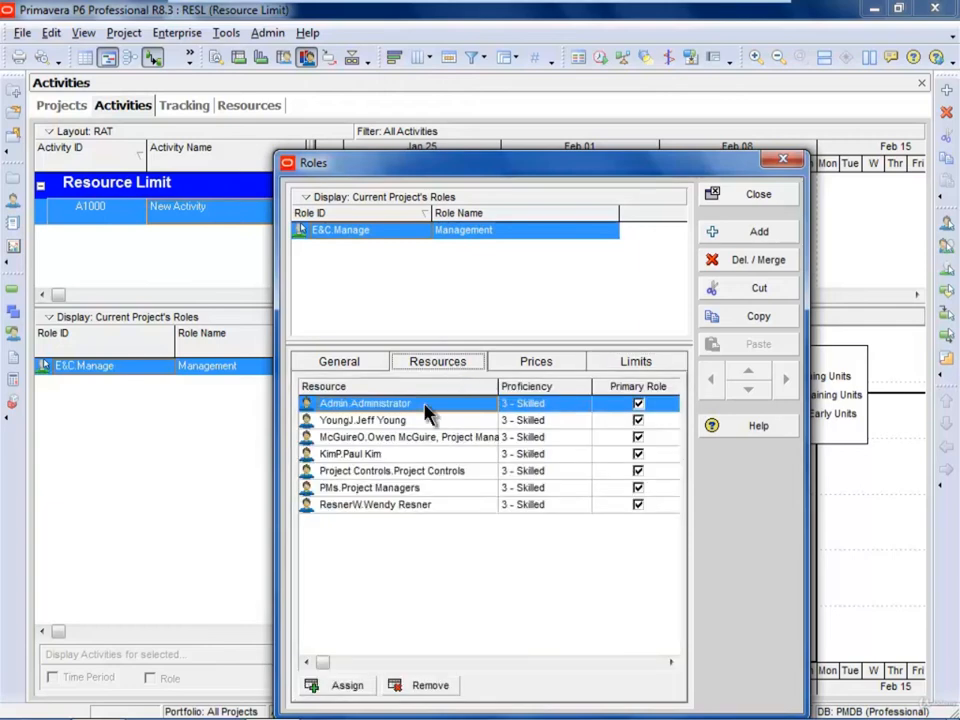
{"action": "left_click", "coordinate": [753, 196]}
{"action": "left_click", "coordinate": [50, 33]}
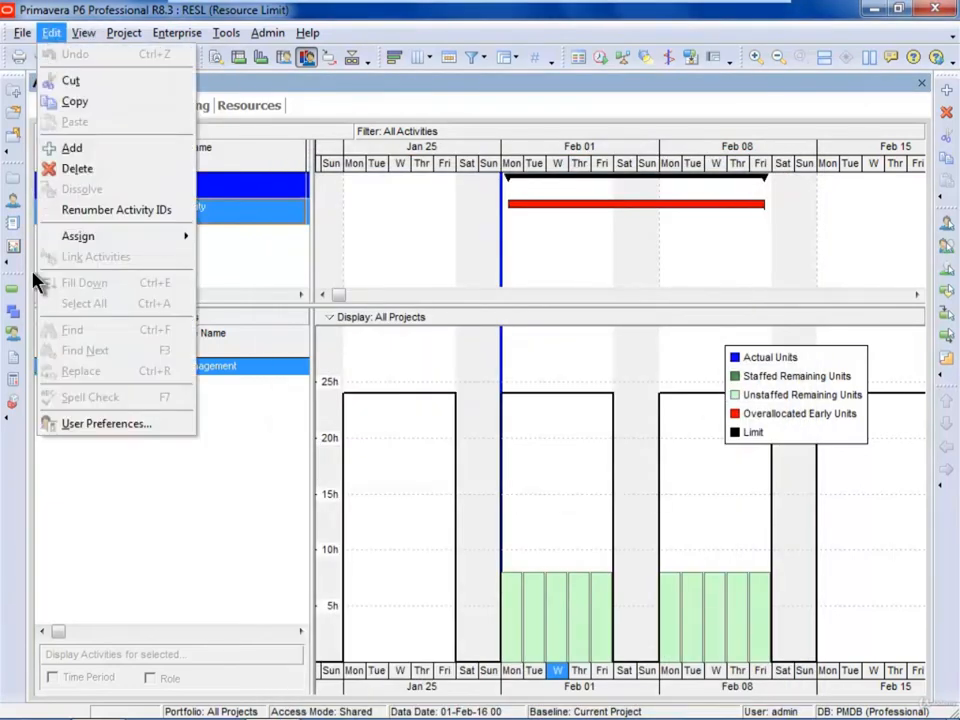
{"action": "left_click", "coordinate": [75, 424]}
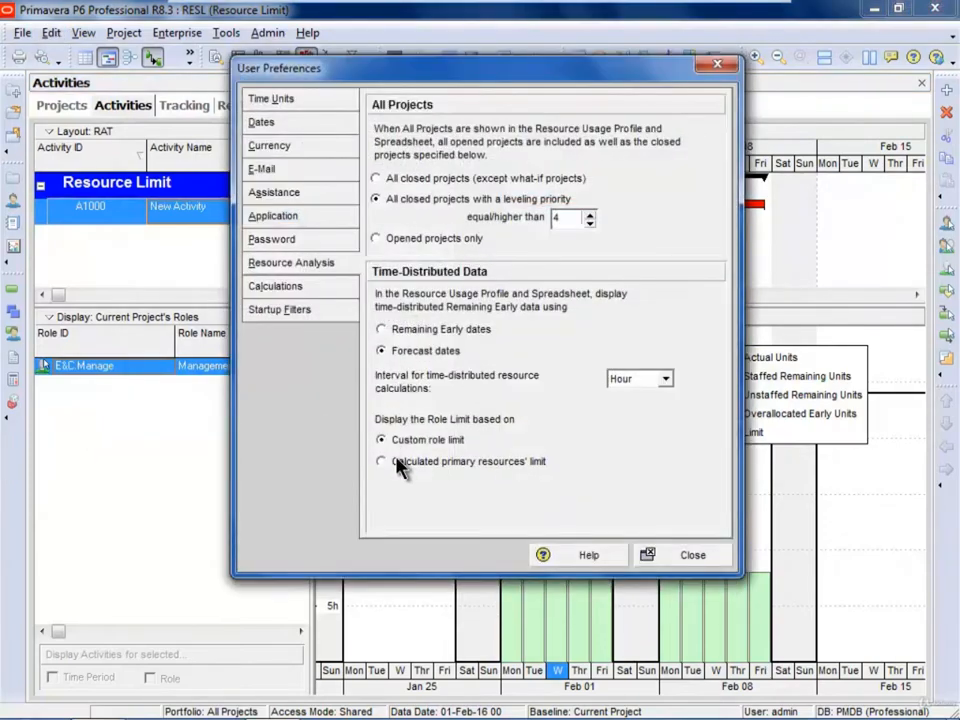
{"action": "left_click", "coordinate": [397, 463]}
{"action": "left_click", "coordinate": [692, 558]}
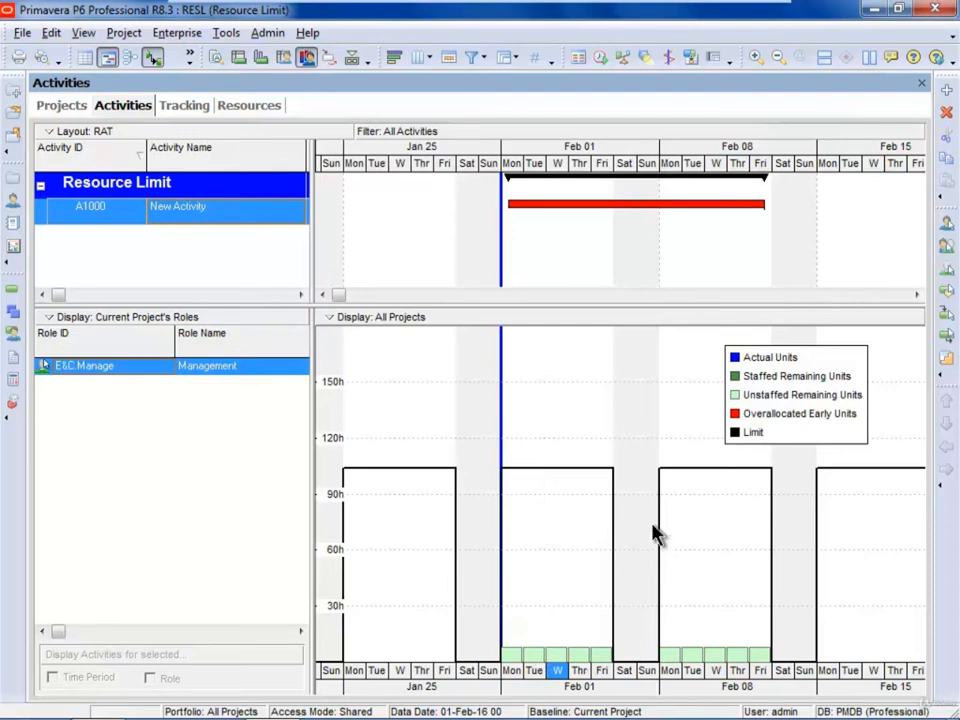
Step: Review the assigned resources and limits of the E&C.Manage role in Roles to compare them with the usage profile
{"action": "left_click", "coordinate": [182, 34]}
{"action": "left_click", "coordinate": [215, 163]}
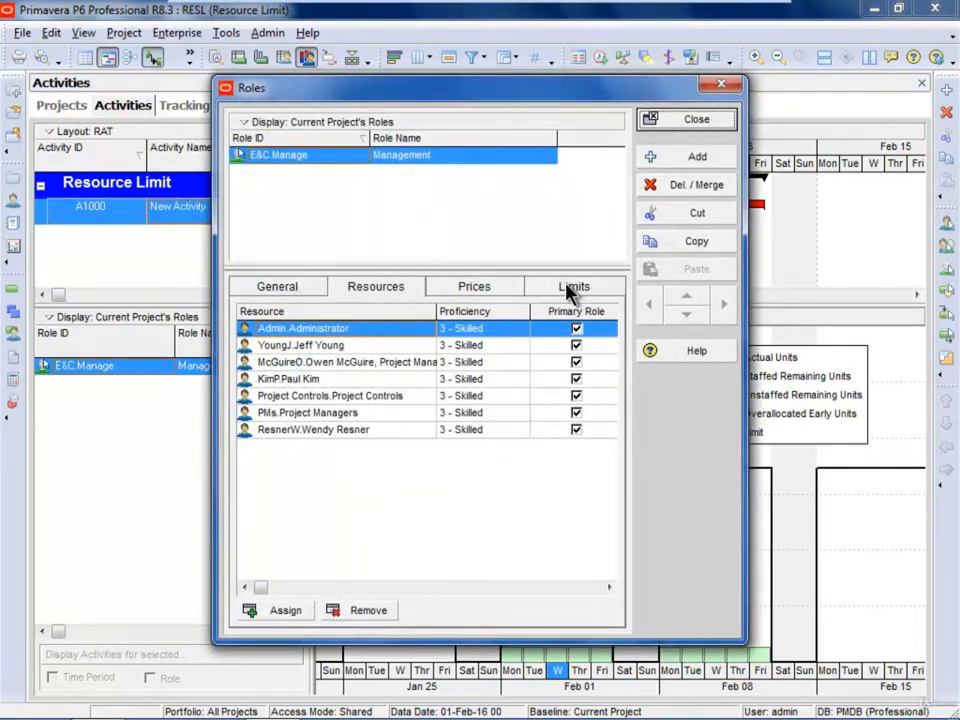
{"action": "left_click", "coordinate": [572, 286]}
{"action": "left_click", "coordinate": [697, 120]}
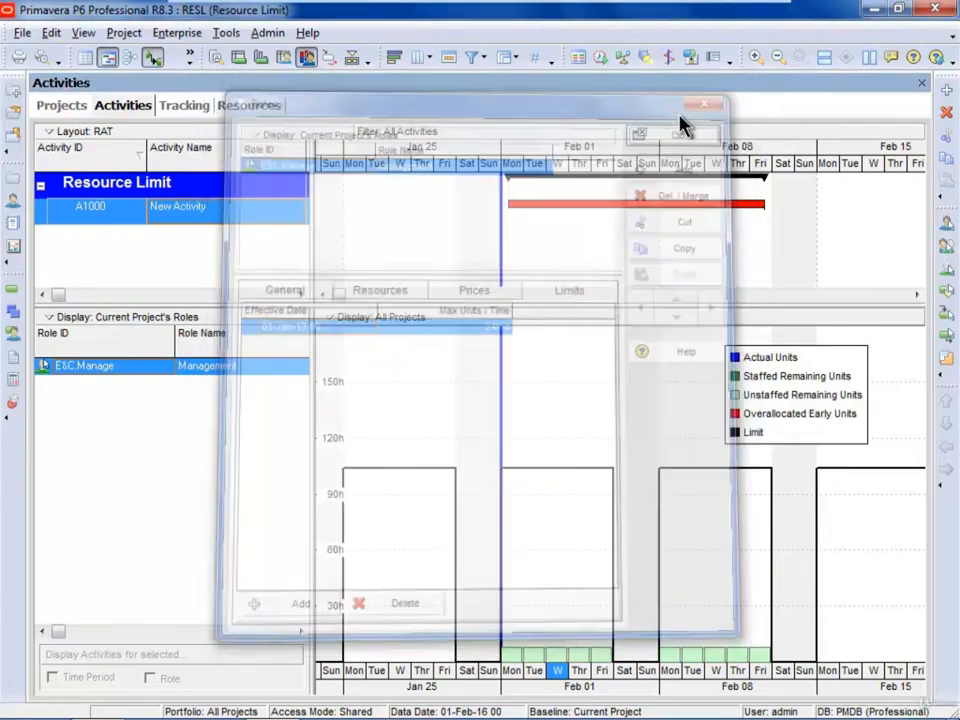
Step: In the Resource Analysis preferences, base the role limit on Custom role limit and set the time-distributed calculation interval to Day
{"action": "left_click", "coordinate": [51, 33]}
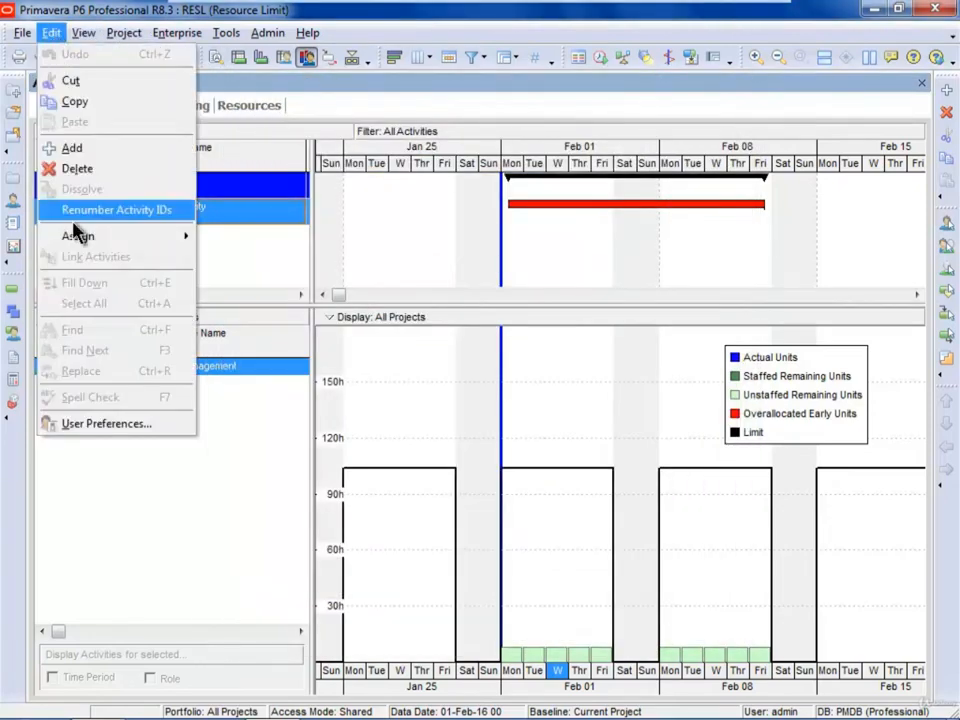
{"action": "left_click", "coordinate": [108, 424]}
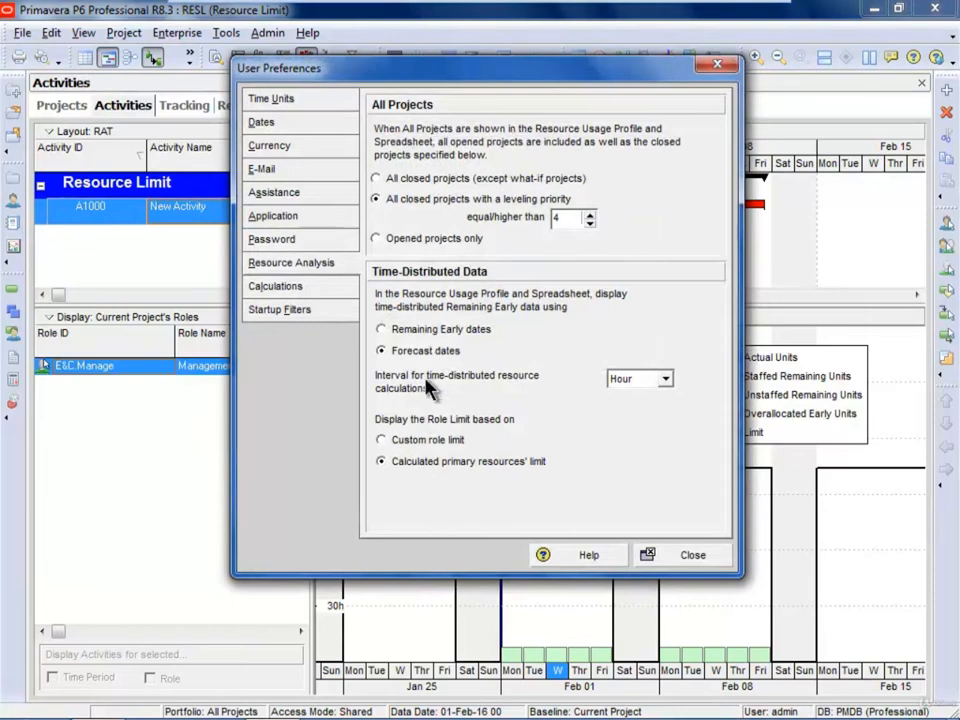
{"action": "left_click", "coordinate": [404, 440]}
{"action": "left_click", "coordinate": [665, 380]}
{"action": "left_click", "coordinate": [636, 394]}
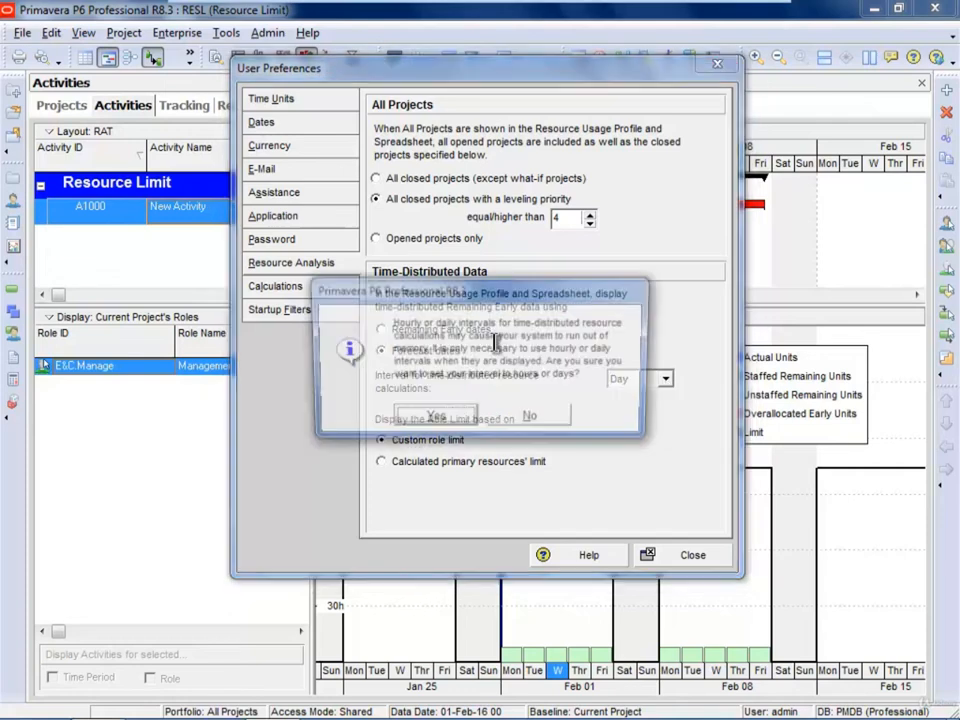
{"action": "left_click", "coordinate": [466, 428]}
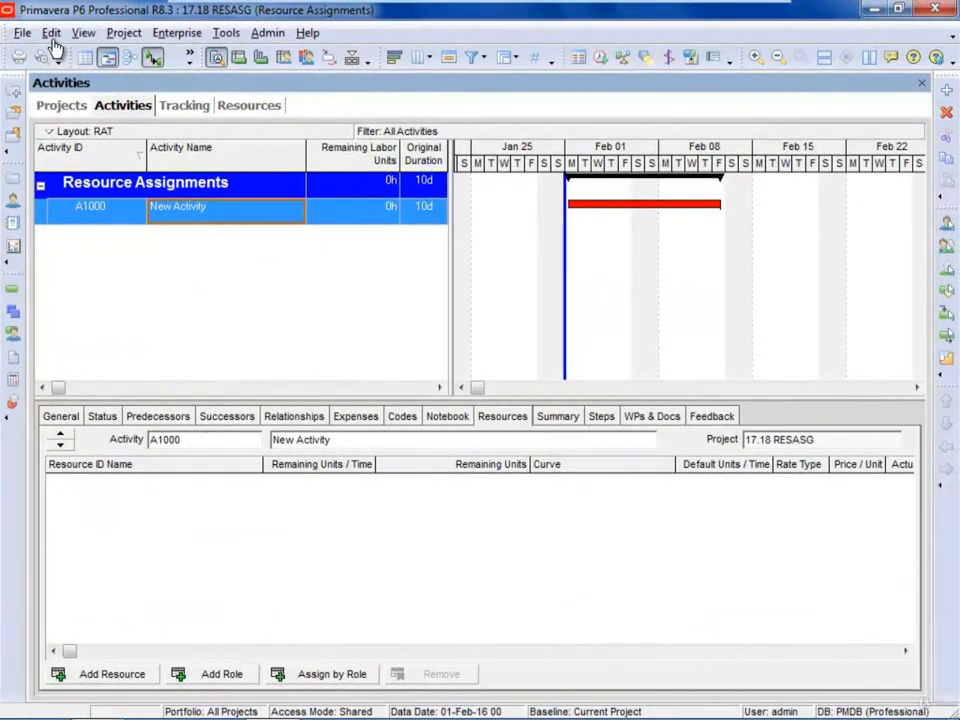
Step: With project 17.18 RESASG open, set the Calculations preferences to preserve Units, Duration and Units/Time for existing assignments
{"action": "left_click", "coordinate": [50, 33]}
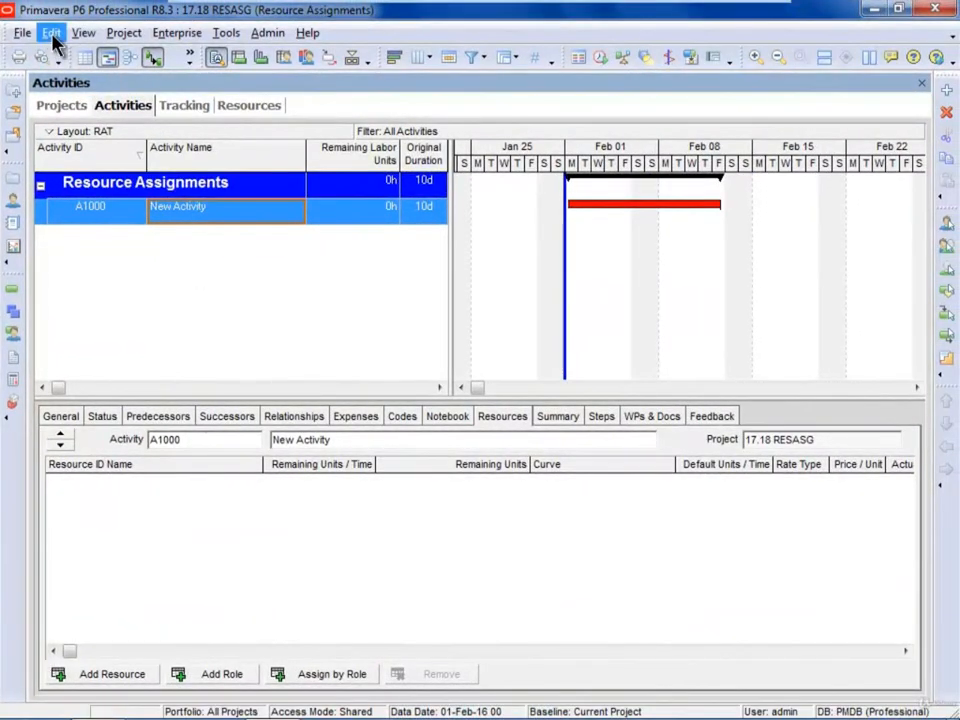
{"action": "left_click", "coordinate": [150, 423]}
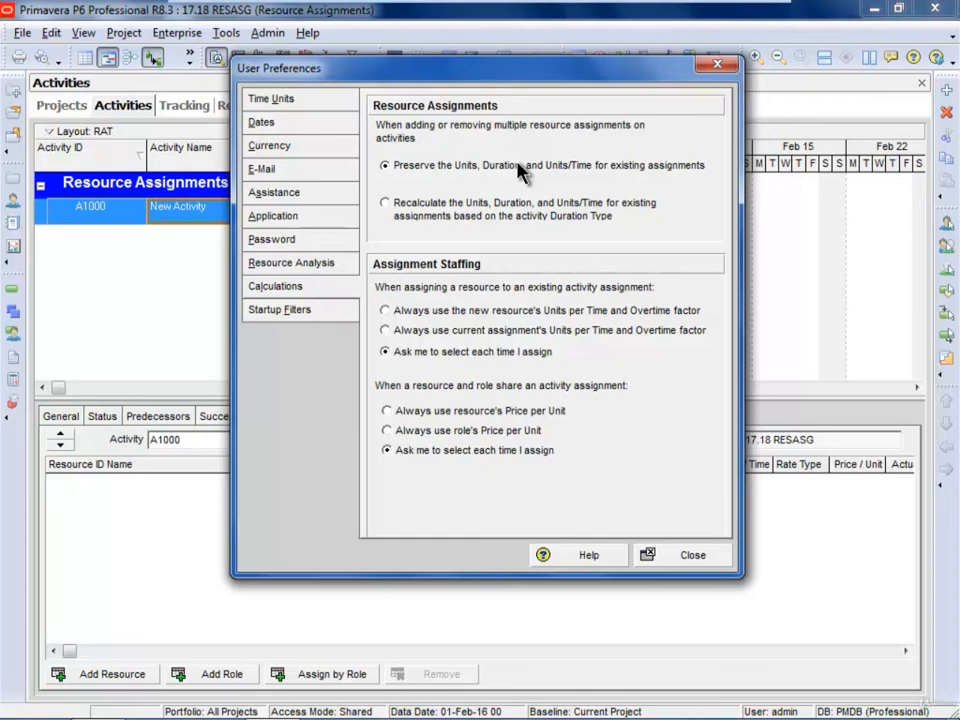
{"action": "left_click", "coordinate": [386, 203]}
{"action": "left_click", "coordinate": [410, 163]}
{"action": "left_click", "coordinate": [692, 553]}
Step: Assign the Electrician, Painter, and Floor and Carpet Layer resources to activity A1000
{"action": "left_click", "coordinate": [128, 676]}
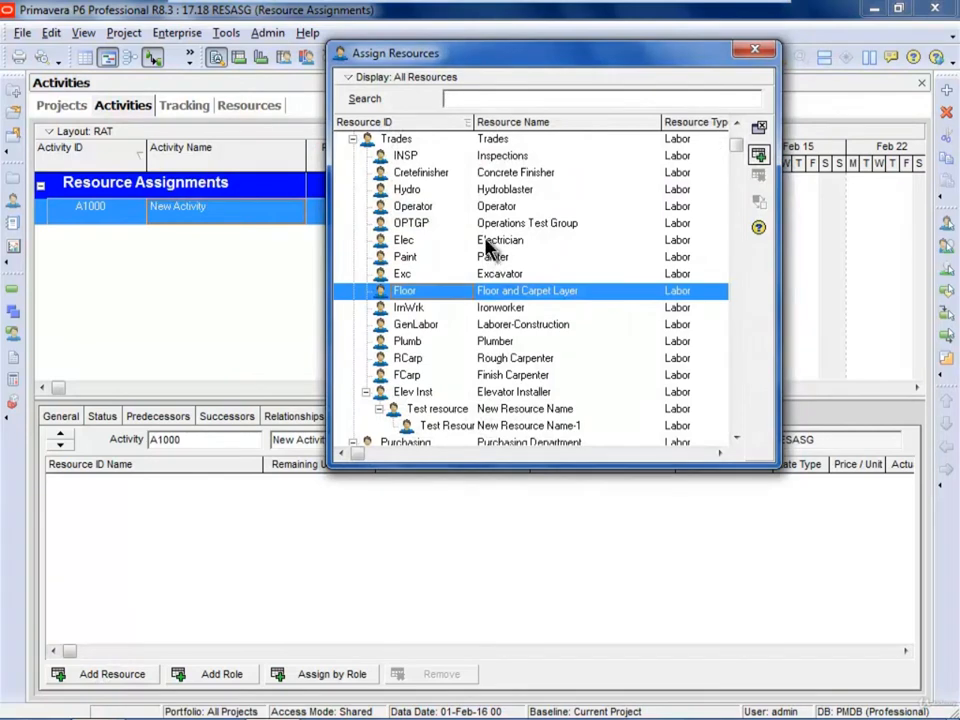
{"action": "double_click", "coordinate": [489, 244]}
{"action": "left_click_drag", "start_coordinate": [603, 68], "coordinate": [772, 37]}
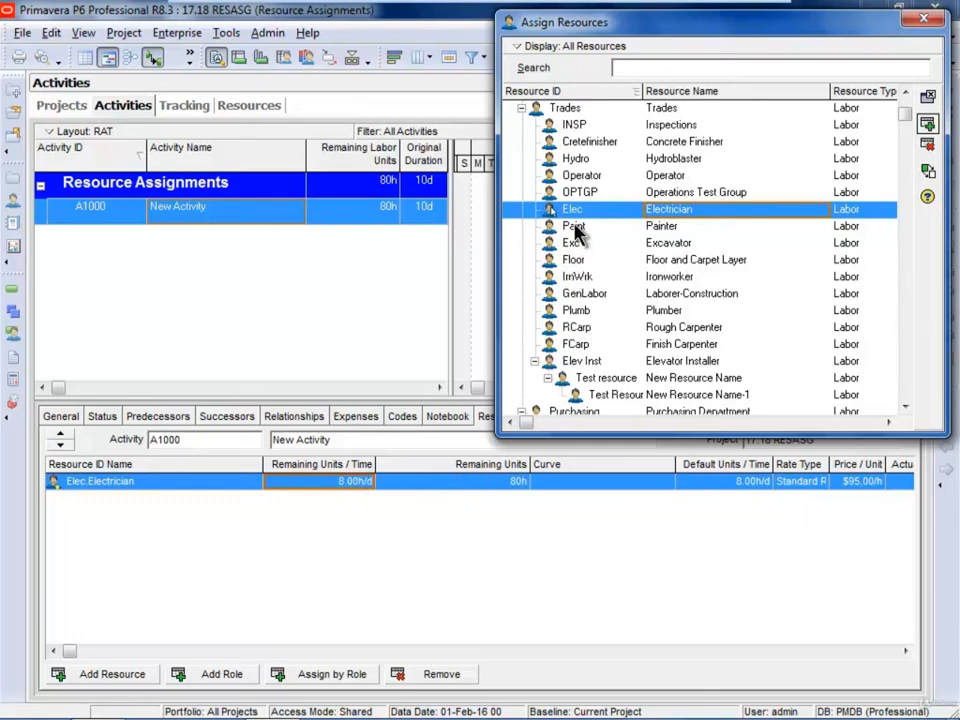
{"action": "double_click", "coordinate": [577, 228]}
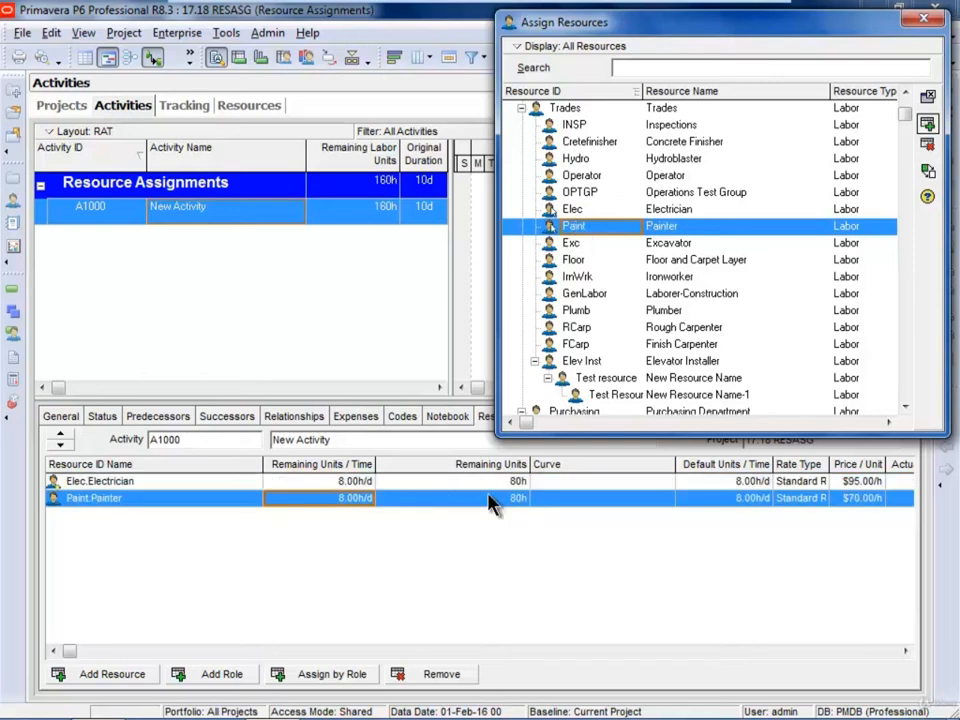
{"action": "double_click", "coordinate": [598, 260]}
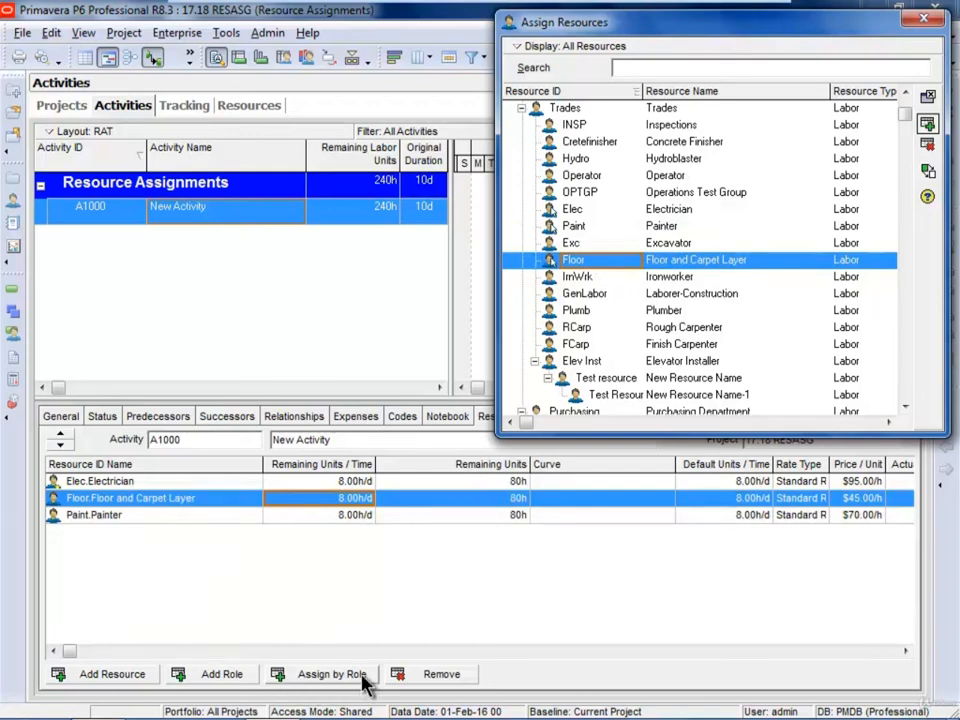
Step: Remove the Floor and Carpet Layer and Painter assignments from activity A1000, keeping the Electrician
{"action": "left_click", "coordinate": [421, 683]}
{"action": "left_click", "coordinate": [431, 401]}
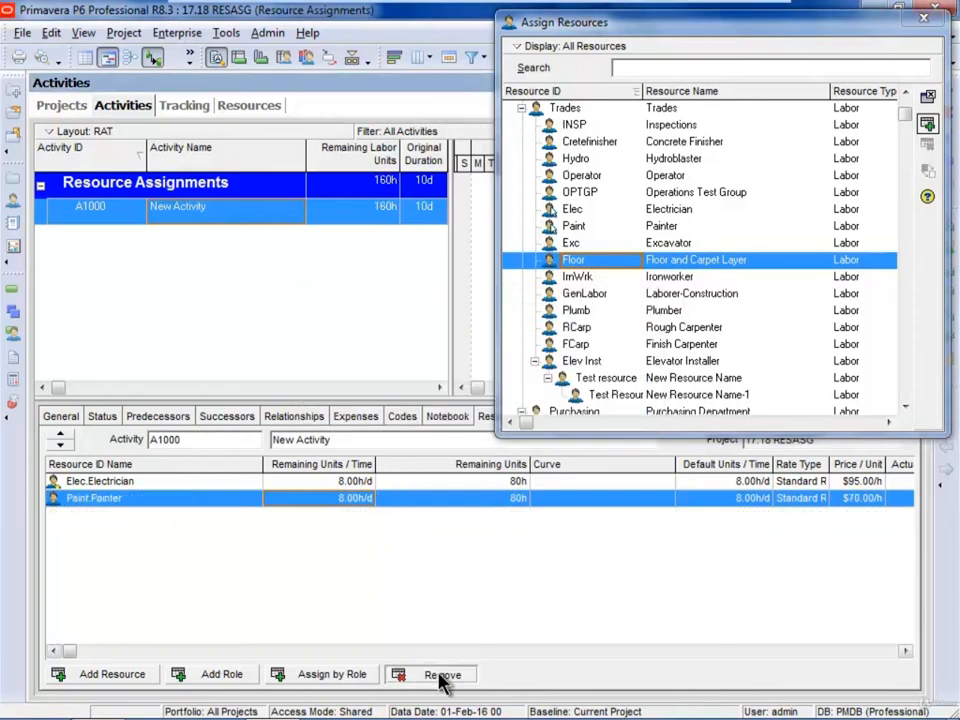
{"action": "left_click", "coordinate": [443, 674]}
{"action": "left_click", "coordinate": [433, 401]}
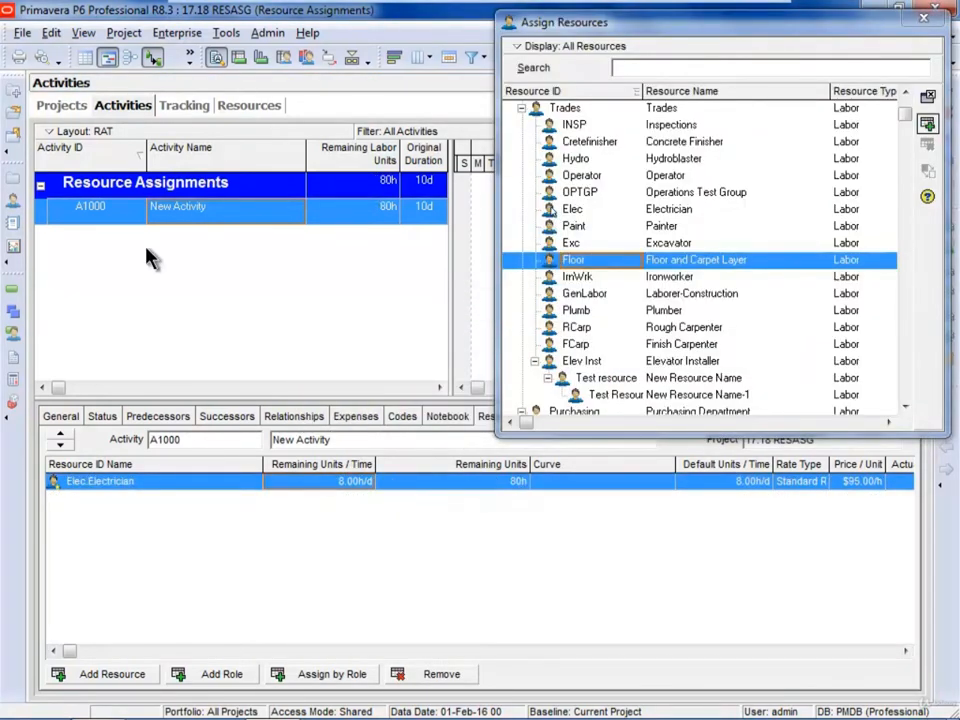
Step: Set the Calculations preferences to recalculate Units, Duration and Units/Time for existing assignments based on the activity Duration Type
{"action": "left_click", "coordinate": [51, 32]}
{"action": "left_click", "coordinate": [105, 424]}
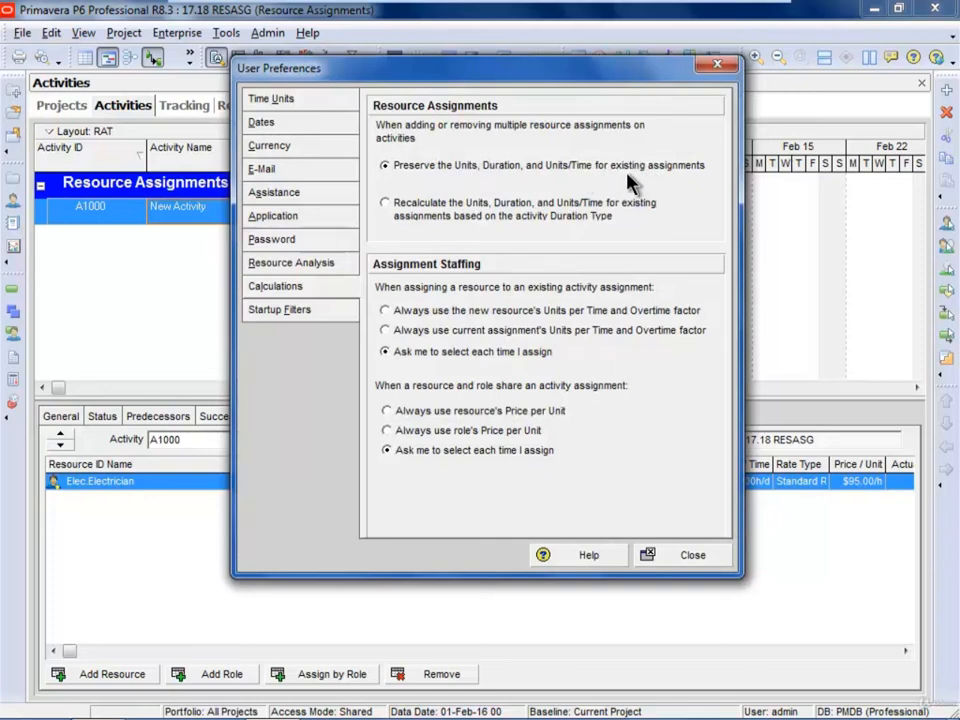
{"action": "left_click", "coordinate": [386, 203]}
{"action": "left_click", "coordinate": [680, 561]}
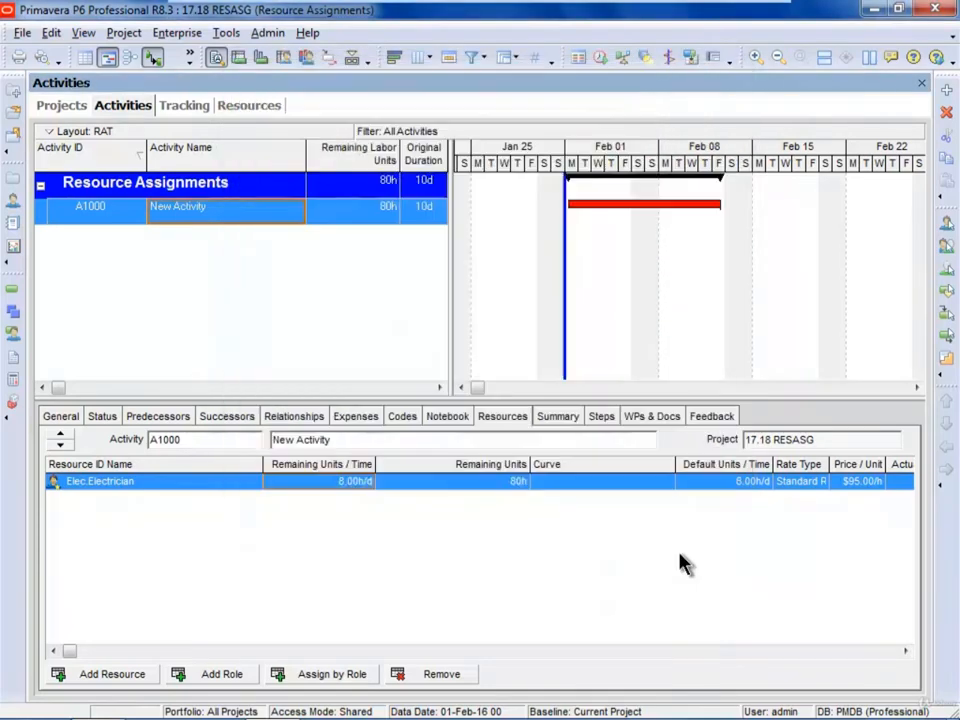
Step: Add the Painter and the Floor and Carpet Layer to activity A1000 alongside the Electrician, using the recalculation option
{"action": "left_click", "coordinate": [126, 674]}
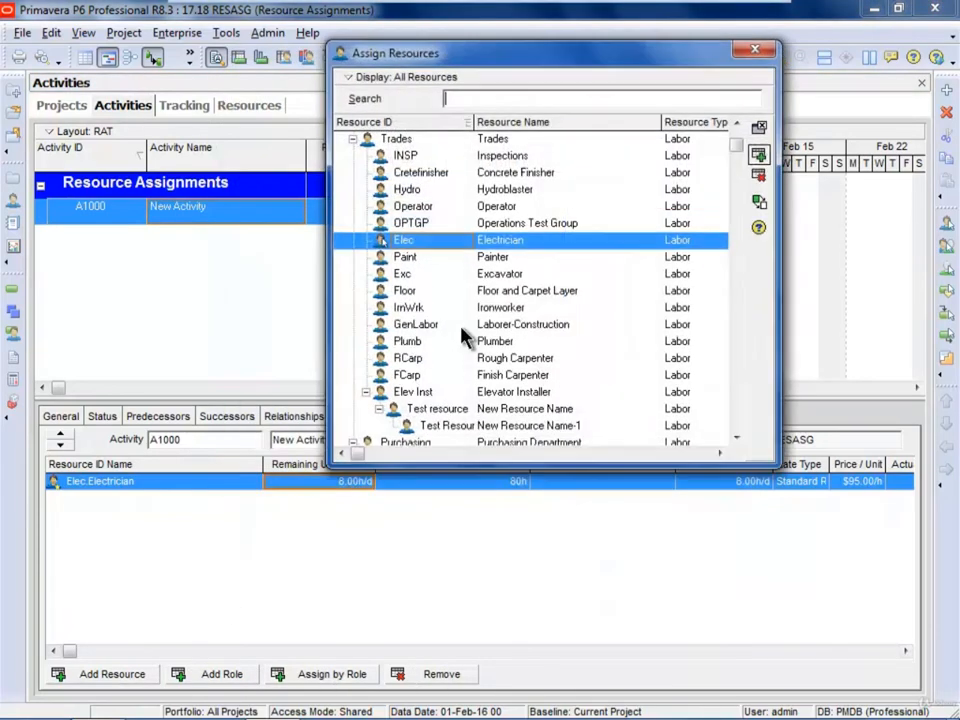
{"action": "double_click", "coordinate": [485, 259]}
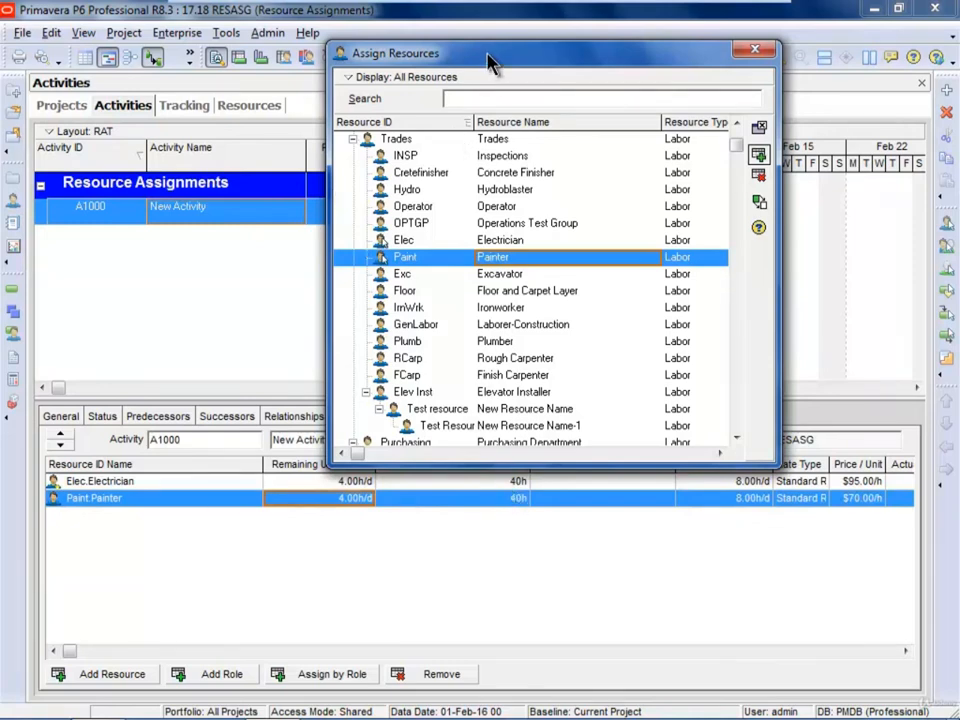
{"action": "left_click_drag", "start_coordinate": [489, 58], "coordinate": [627, 19]}
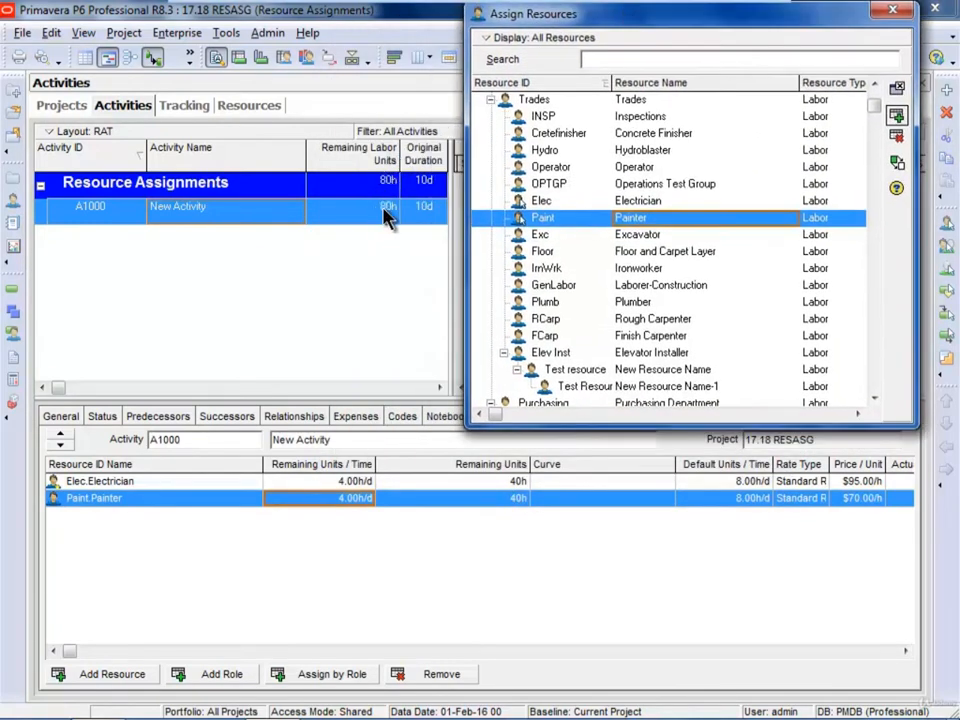
{"action": "left_click", "coordinate": [545, 251]}
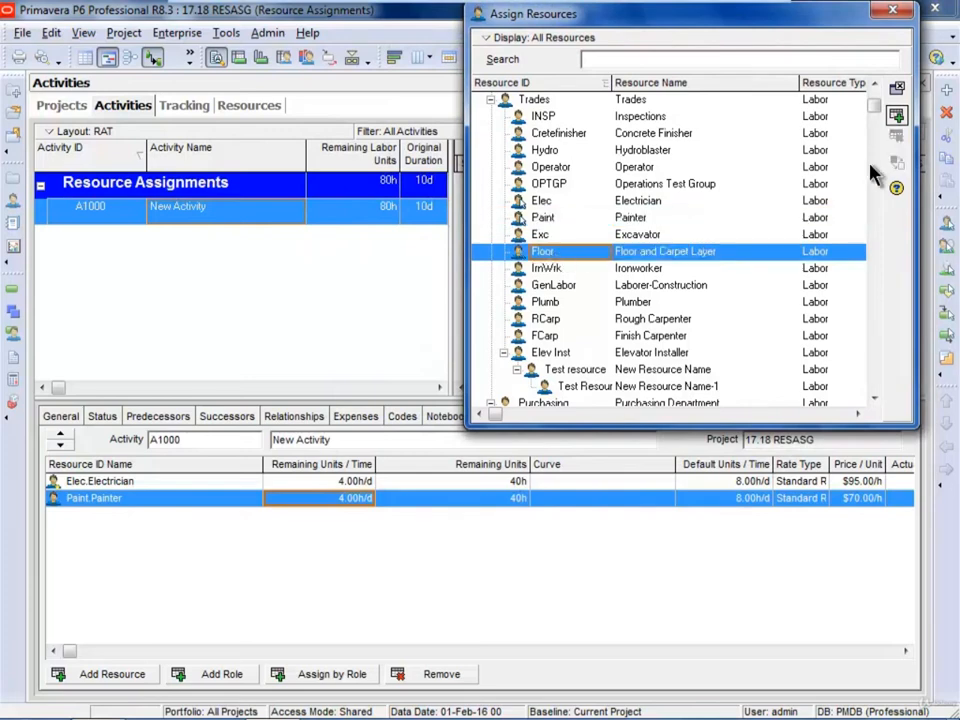
{"action": "left_click", "coordinate": [896, 115]}
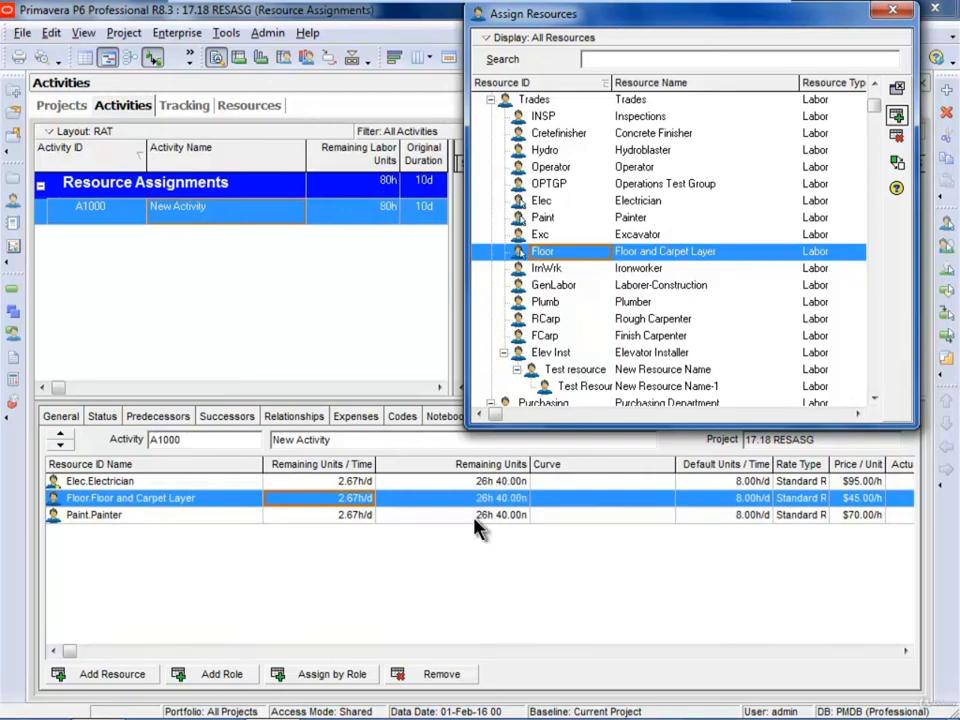
Step: Delete the Painter assignment from activity A1000, followed by the Floor and Carpet Layer assignment
{"action": "left_click", "coordinate": [350, 515]}
{"action": "left_click", "coordinate": [447, 676]}
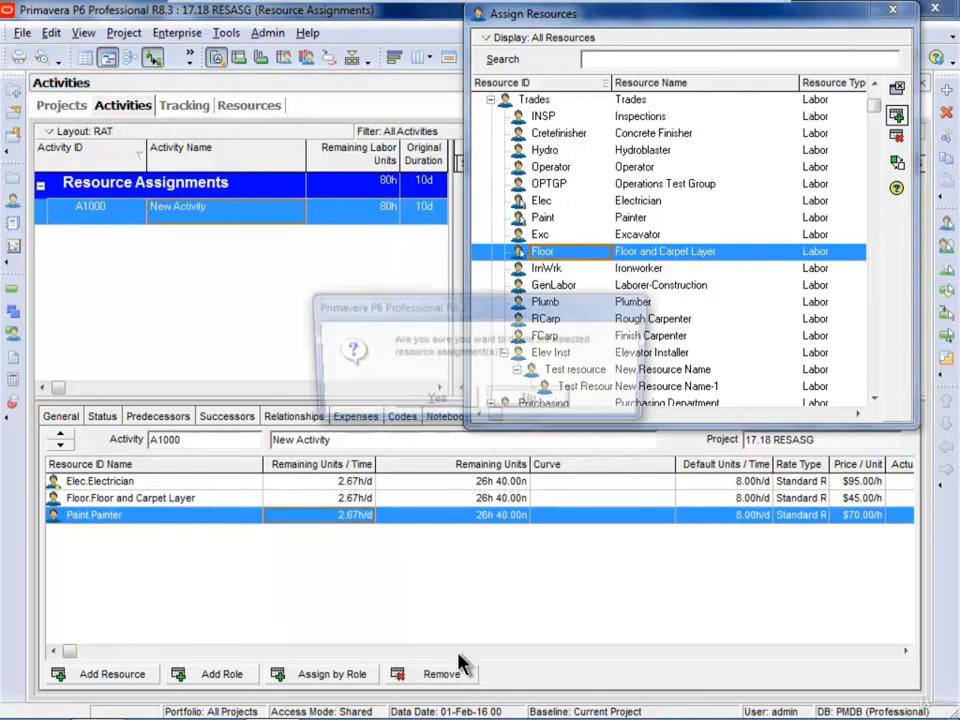
{"action": "left_click", "coordinate": [443, 401]}
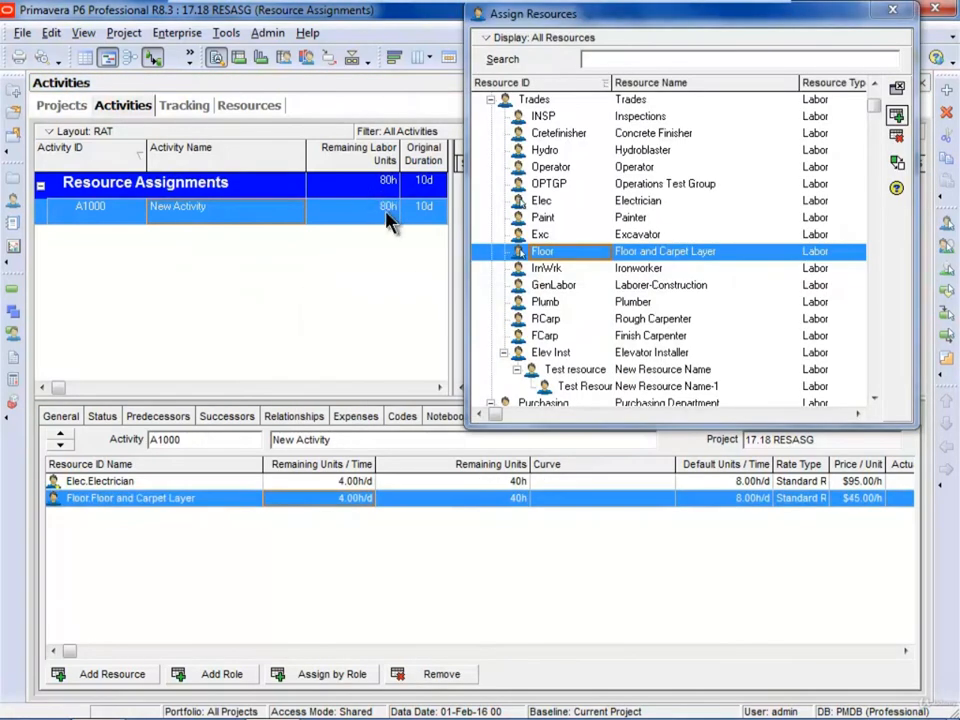
{"action": "left_click", "coordinate": [421, 678]}
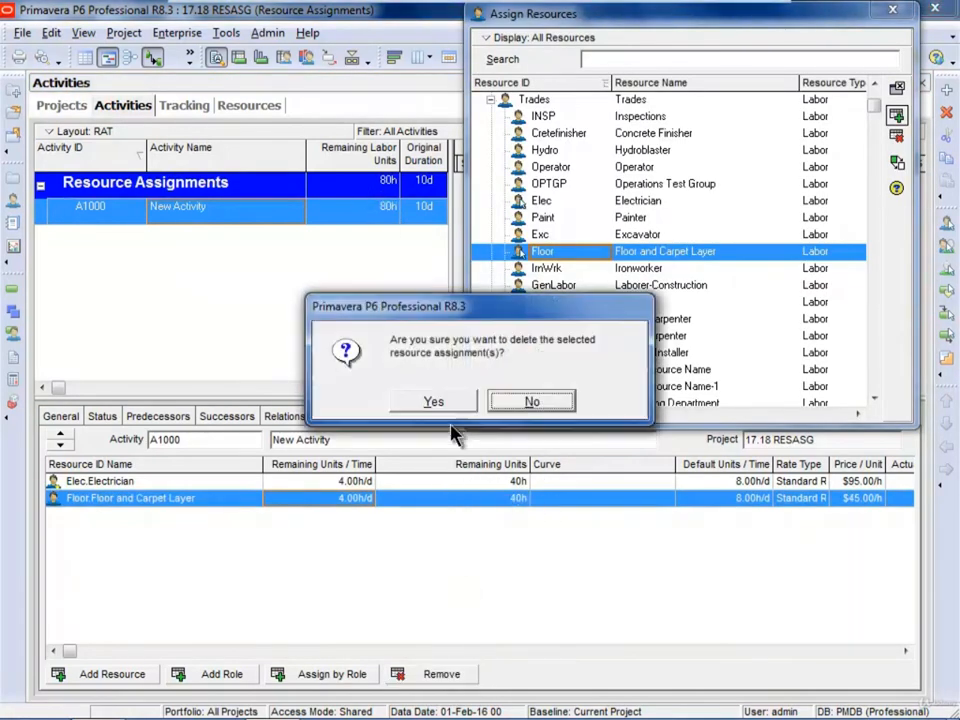
{"action": "left_click", "coordinate": [433, 405]}
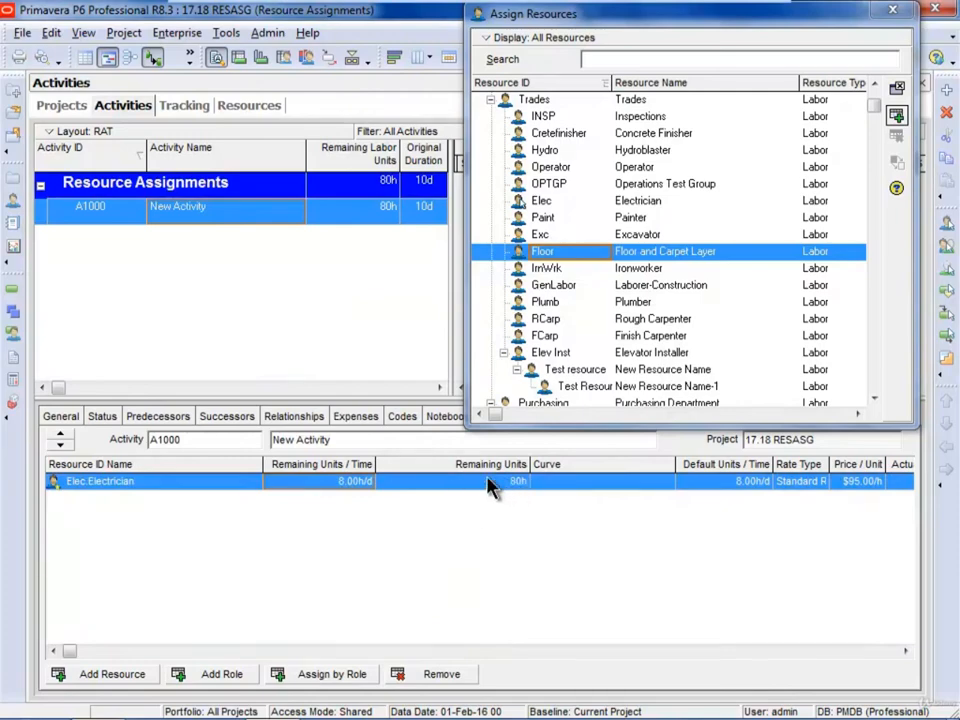
Step: Switch the resource assignments preference back to preserving Units, Duration and Units/Time for existing assignments after comparing both options
{"action": "left_click", "coordinate": [50, 32]}
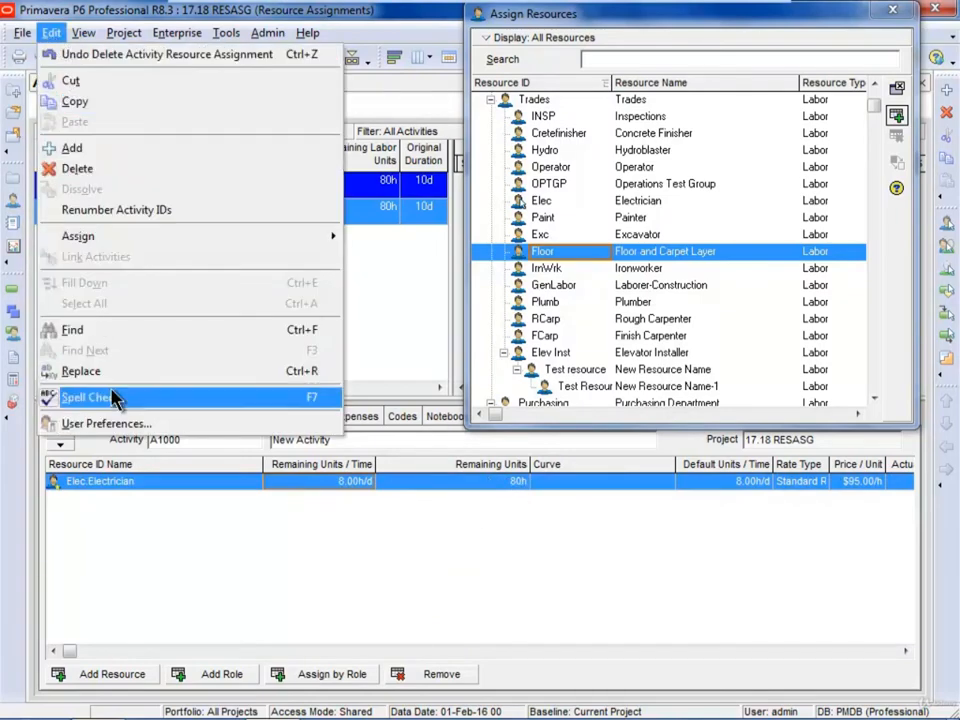
{"action": "left_click", "coordinate": [92, 422]}
{"action": "left_click", "coordinate": [410, 166]}
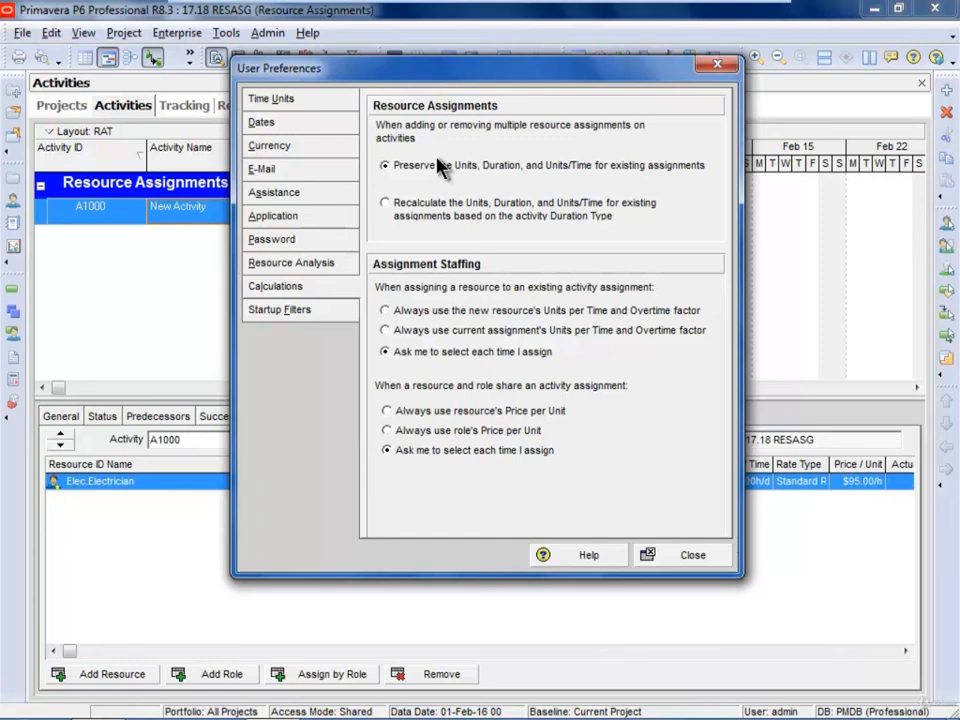
{"action": "left_click", "coordinate": [402, 205]}
{"action": "left_click", "coordinate": [386, 166]}
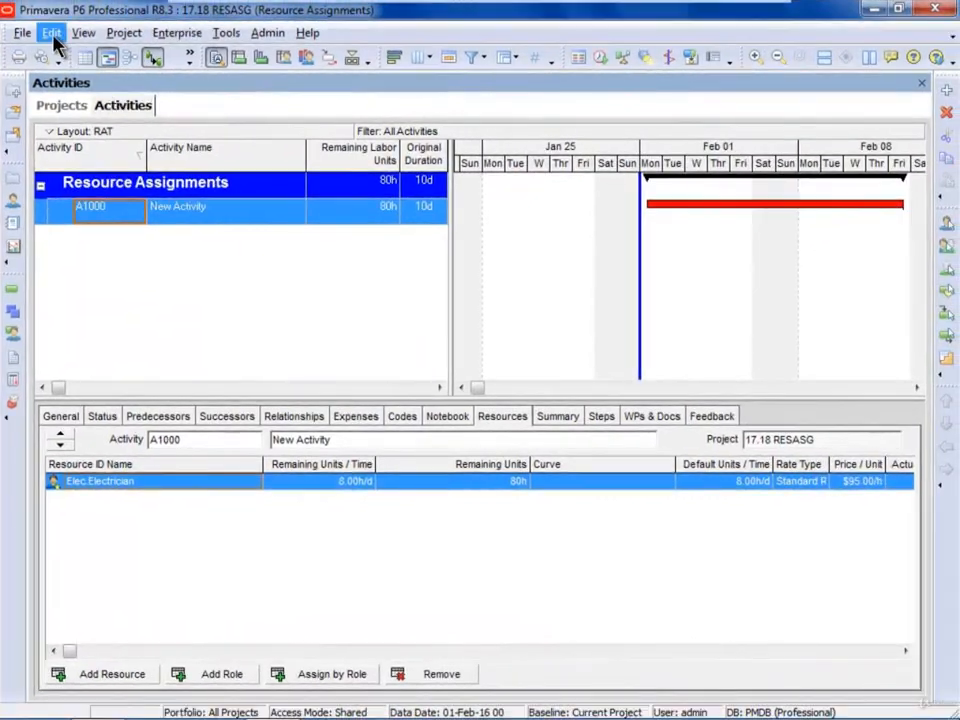
Step: Review the Startup Filters preferences for resources, roles, OBS, activity codes, cost accounts and Resource Summary data
{"action": "left_click", "coordinate": [51, 33]}
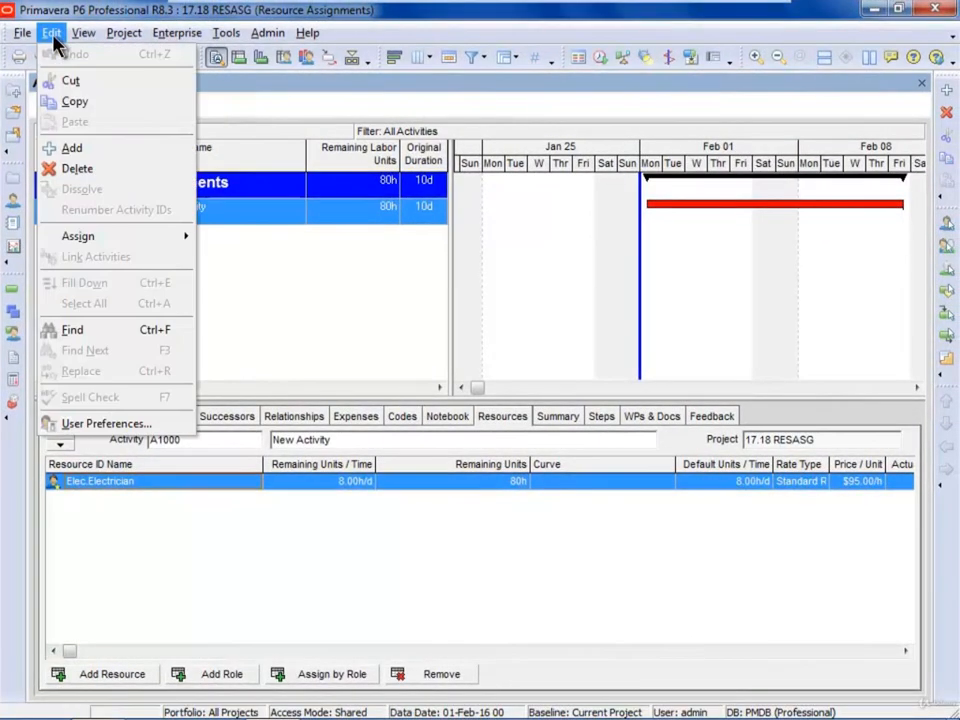
{"action": "left_click", "coordinate": [104, 421]}
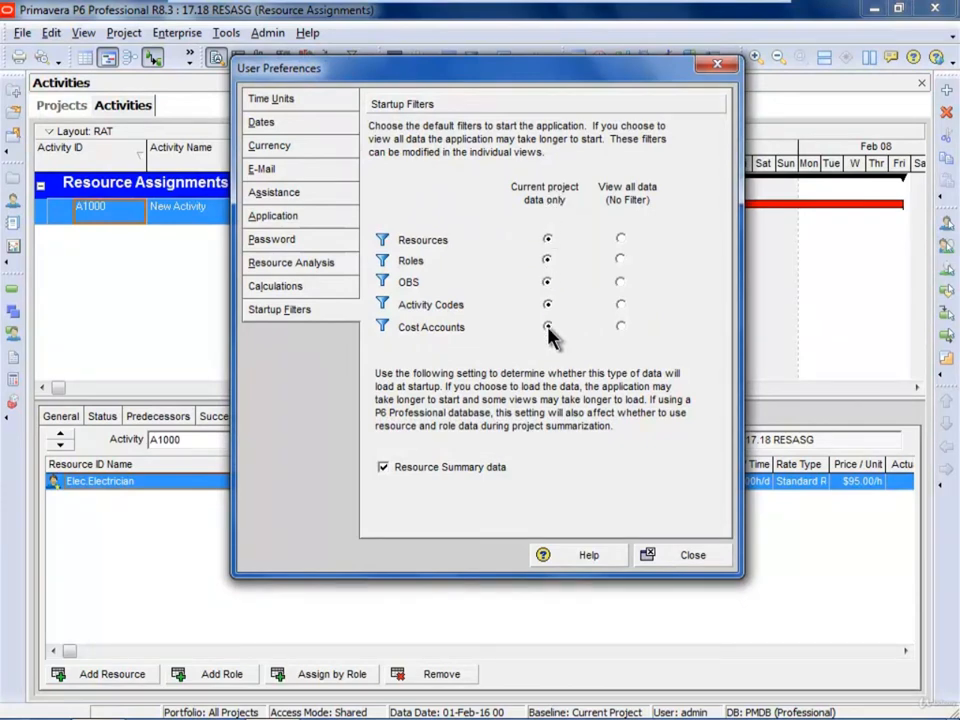
{"action": "left_click", "coordinate": [695, 555]}
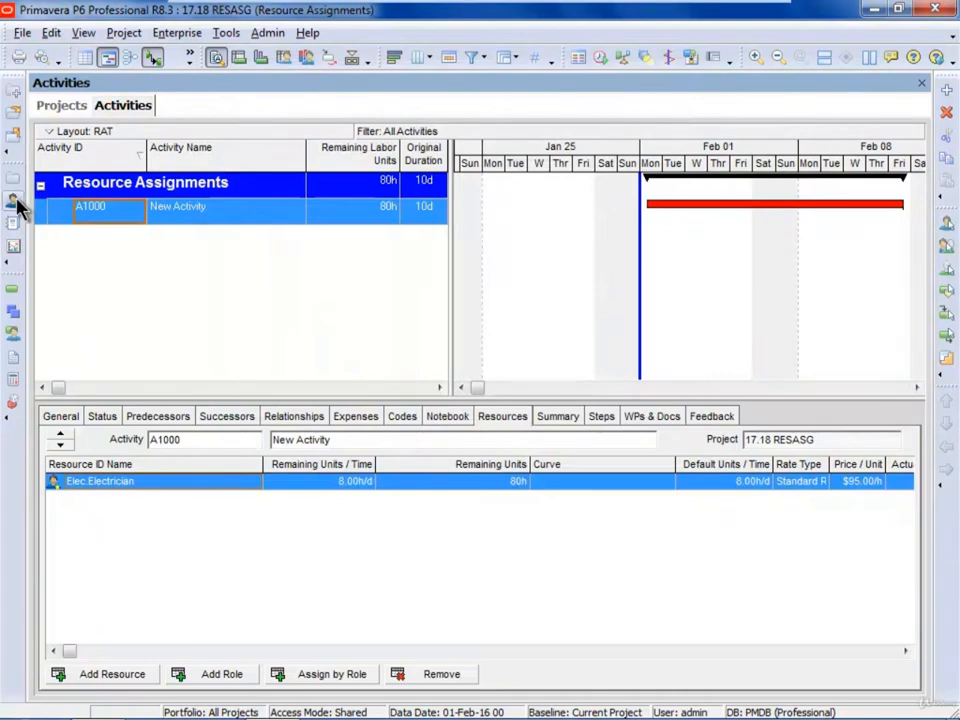
Step: Check which resources the Resources view lists for the current project, and return to the activities
{"action": "left_click", "coordinate": [15, 201]}
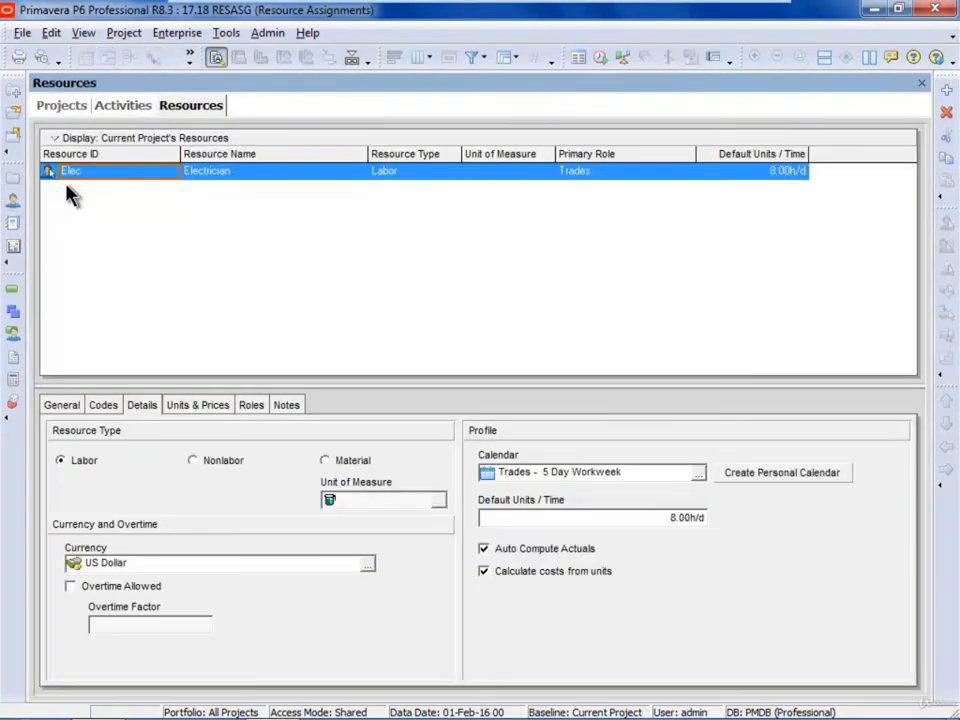
{"action": "left_click", "coordinate": [120, 108]}
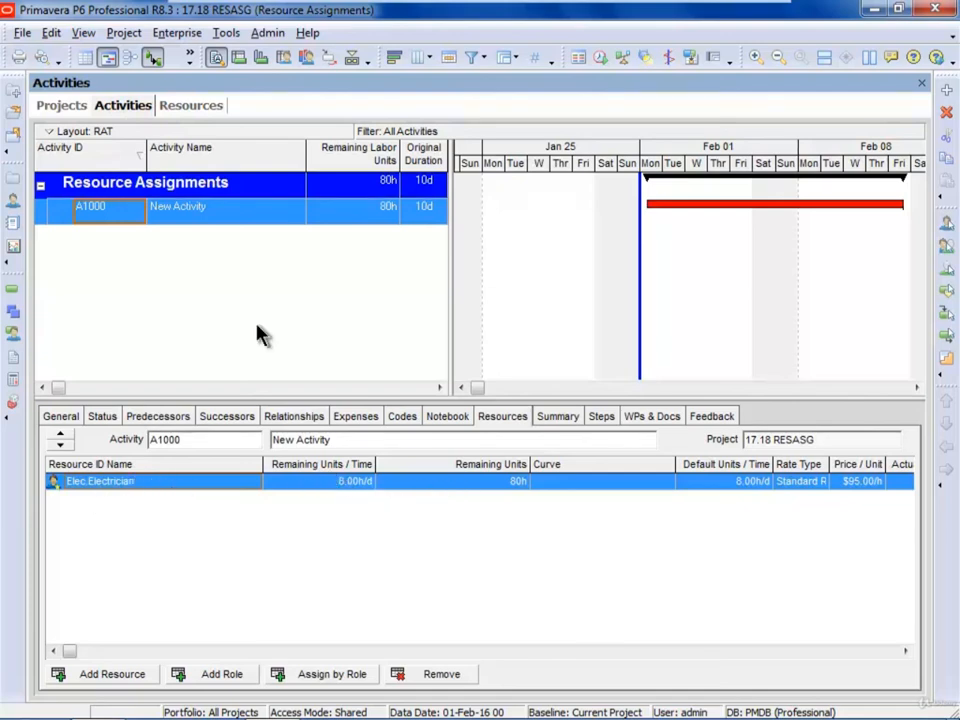
Step: Set the startup filters for Resources, Roles, OBS, Activity Codes and Cost Accounts to View all data (No Filter) in the user preferences
{"action": "left_click", "coordinate": [51, 32]}
{"action": "left_click", "coordinate": [105, 424]}
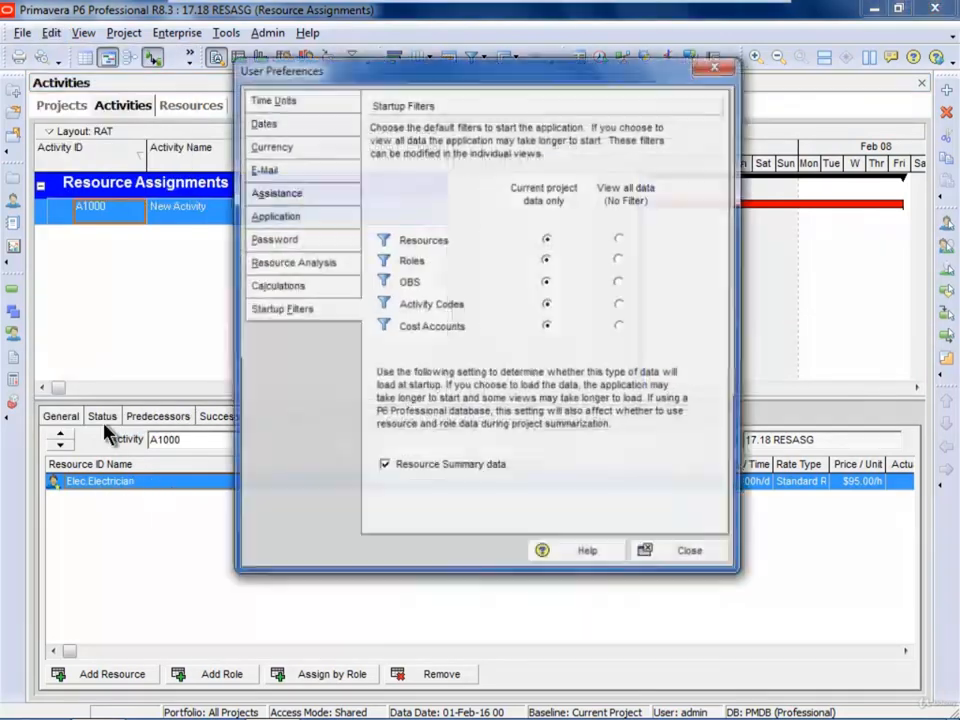
{"action": "left_click", "coordinate": [620, 239]}
{"action": "left_click", "coordinate": [620, 259]}
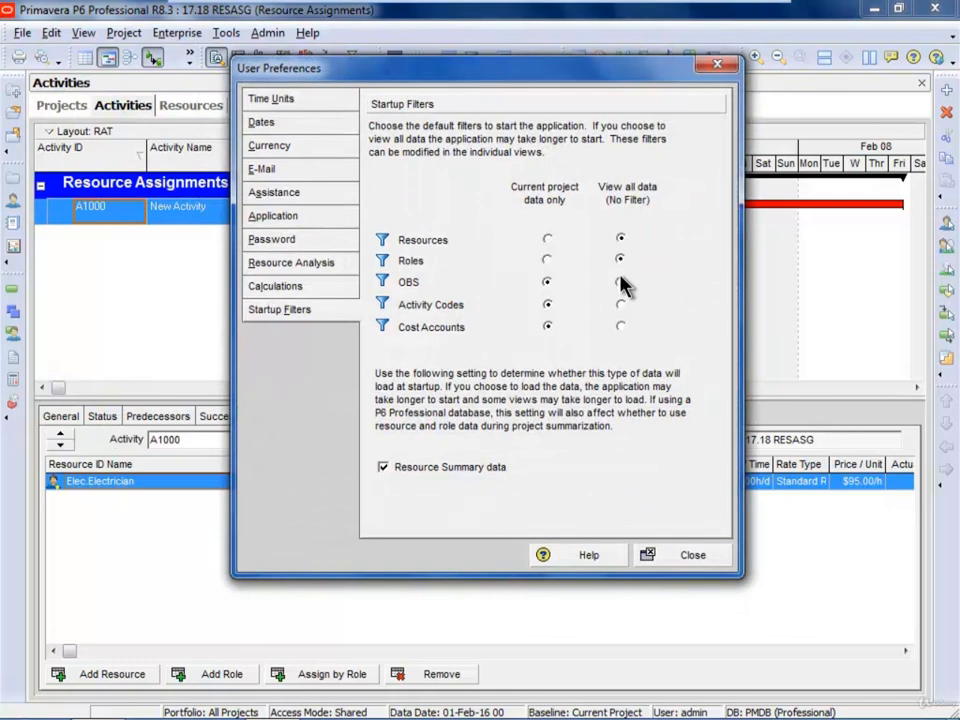
{"action": "left_click", "coordinate": [620, 282]}
{"action": "left_click", "coordinate": [620, 304]}
{"action": "left_click", "coordinate": [620, 326]}
{"action": "left_click", "coordinate": [692, 553]}
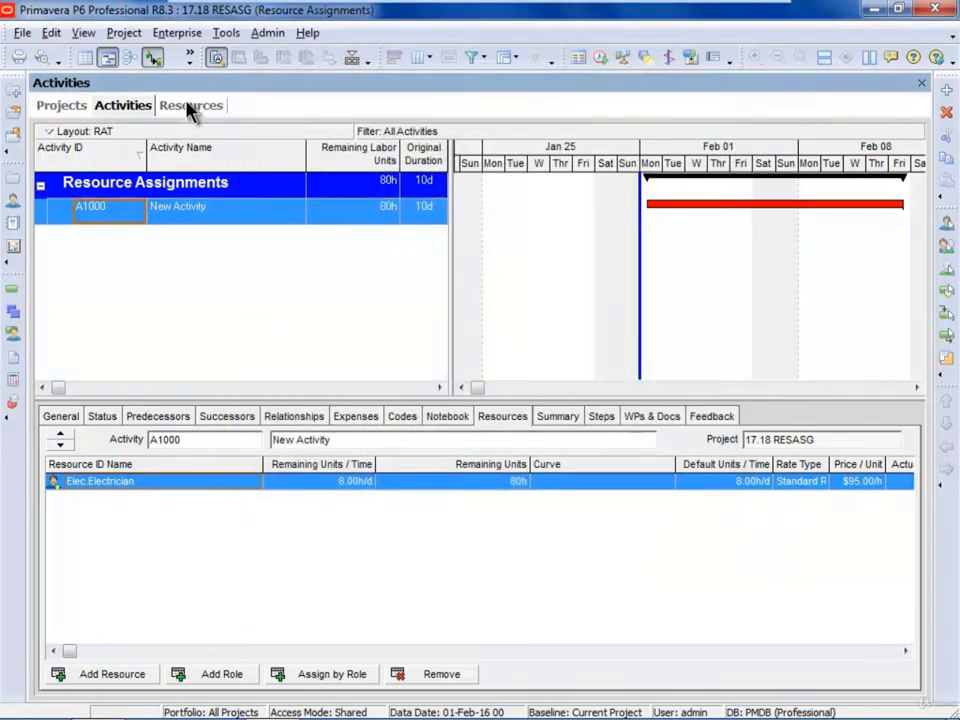
Step: Filter the Resources view to show All Active Resources
{"action": "left_click", "coordinate": [190, 106]}
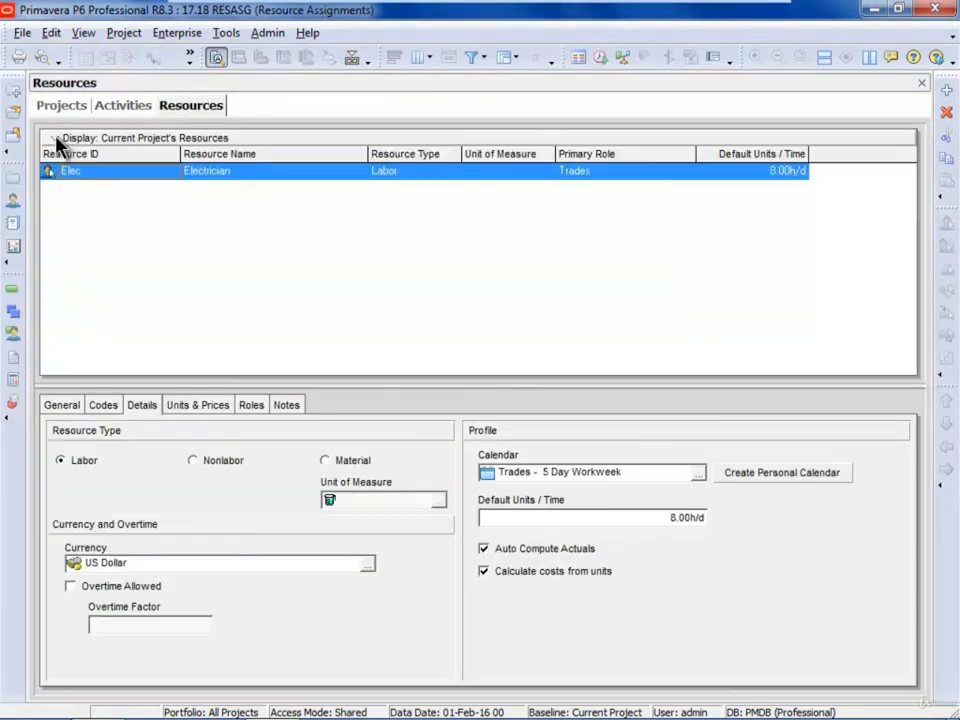
{"action": "left_click", "coordinate": [56, 140]}
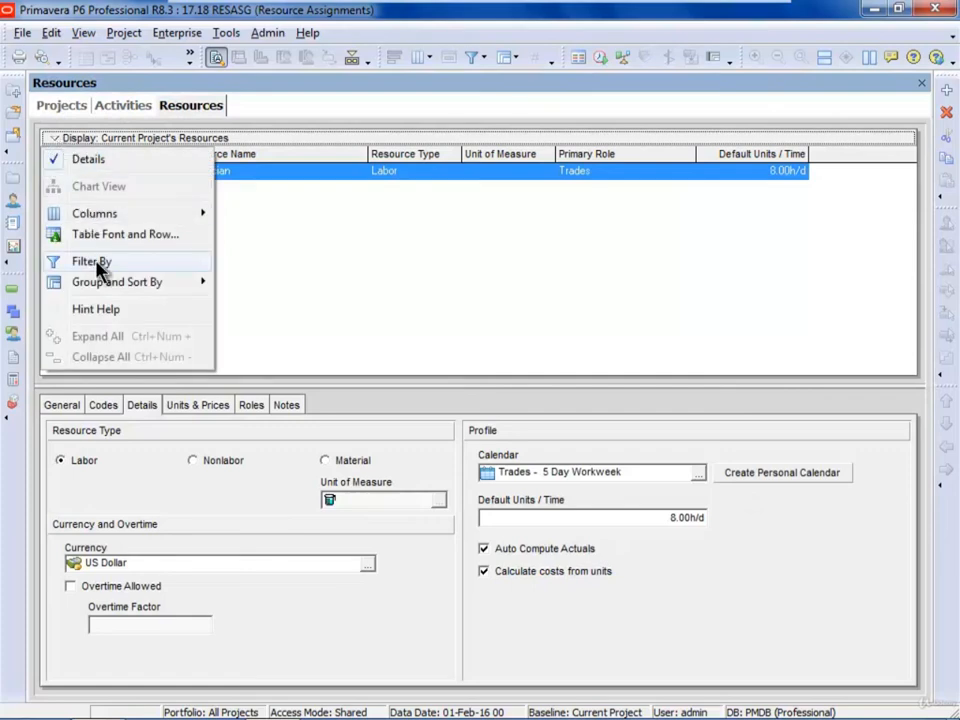
{"action": "mouse_move", "coordinate": [101, 261]}
{"action": "left_click", "coordinate": [265, 262]}
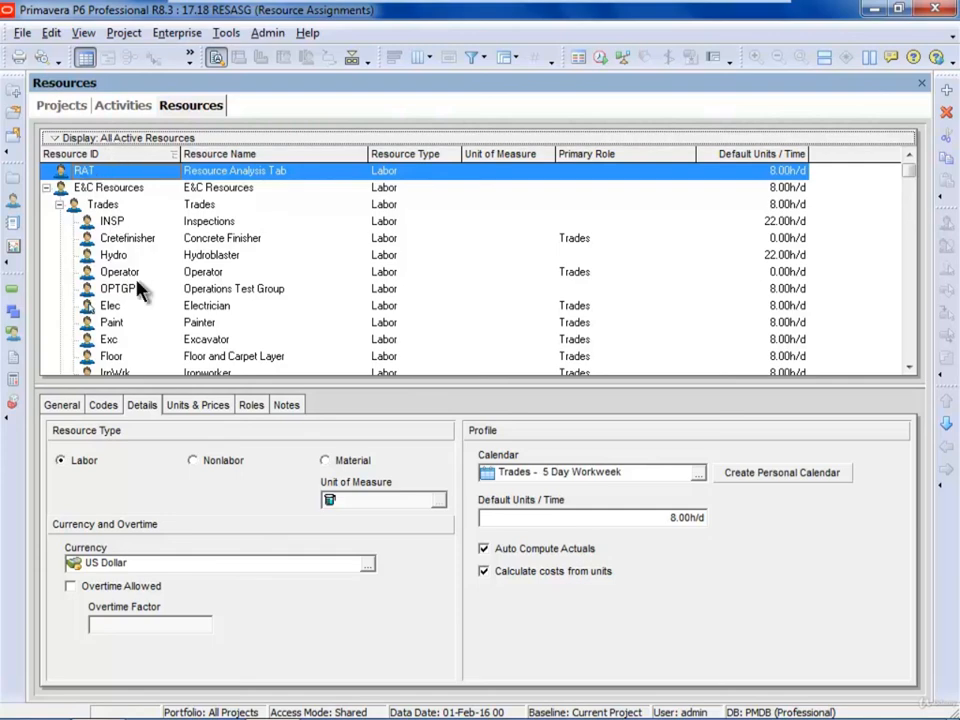
Step: Set the startup filters for Resources, Roles, OBS, Activity Codes and Cost Accounts to Current project data only
{"action": "left_click", "coordinate": [50, 33]}
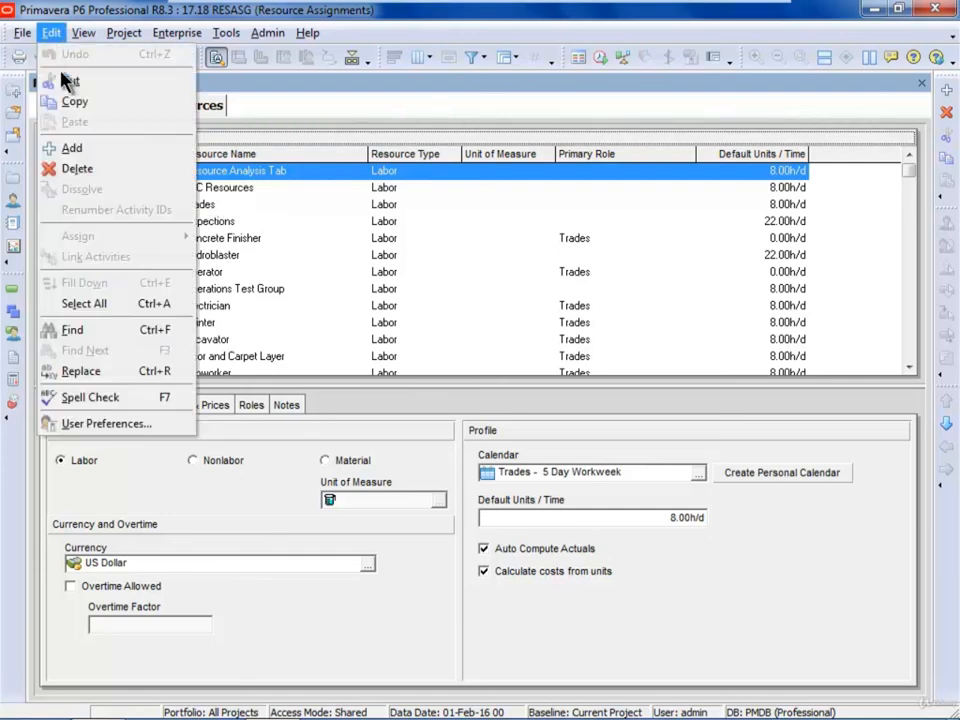
{"action": "left_click", "coordinate": [116, 423]}
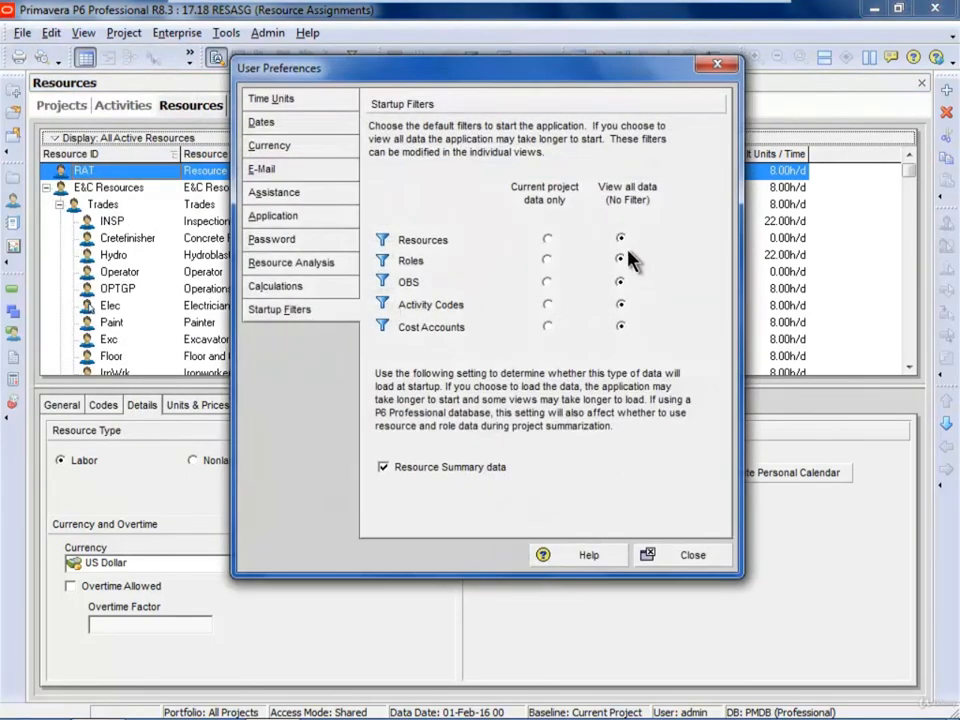
{"action": "left_click", "coordinate": [548, 240]}
{"action": "left_click", "coordinate": [548, 260]}
{"action": "left_click", "coordinate": [548, 282]}
{"action": "left_click", "coordinate": [548, 304]}
{"action": "left_click", "coordinate": [547, 327]}
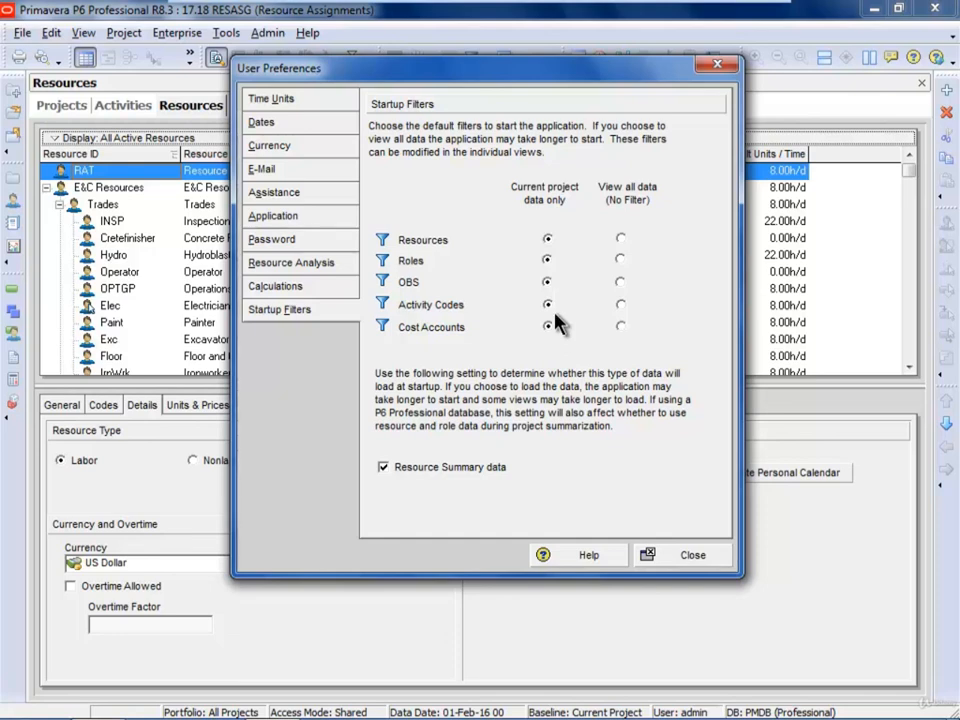
{"action": "left_click", "coordinate": [693, 555]}
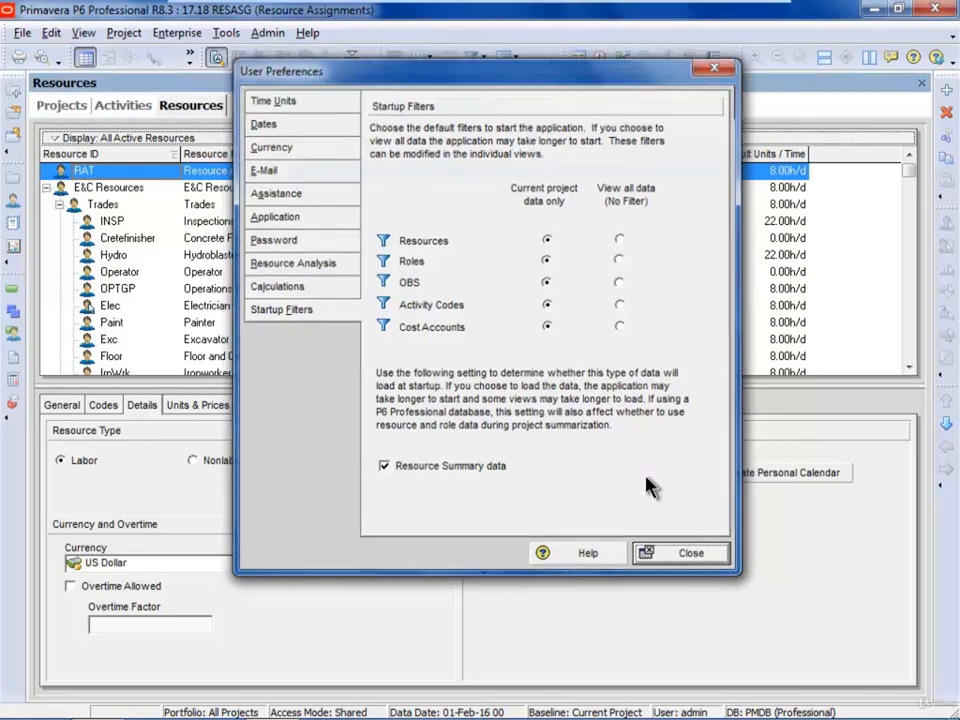
Step: Open the display options of the resource list
{"action": "left_click", "coordinate": [64, 139]}
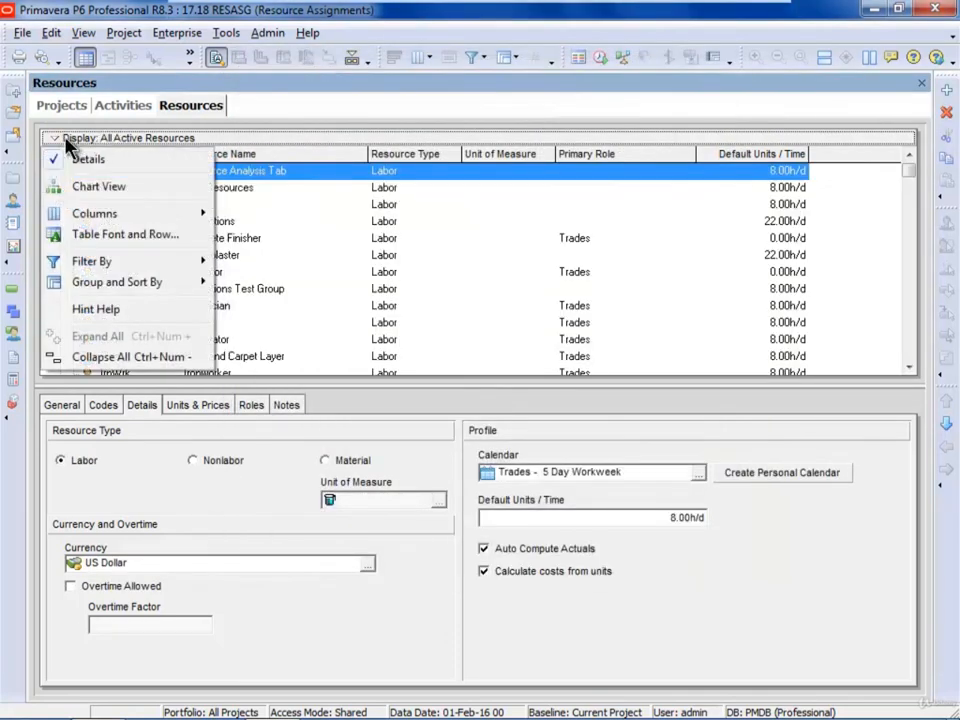